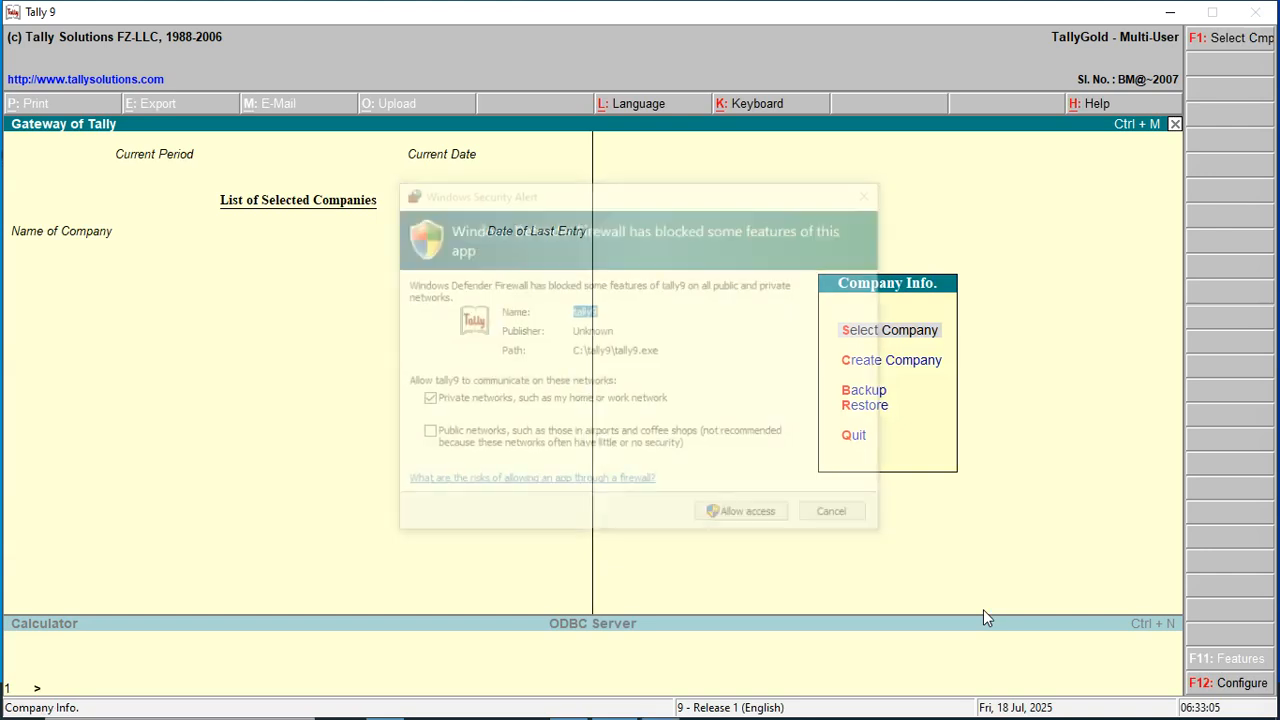
Allow Tally through the Windows firewall and look over the existing company list.
{"action": "left_click", "coordinate": [738, 518]}
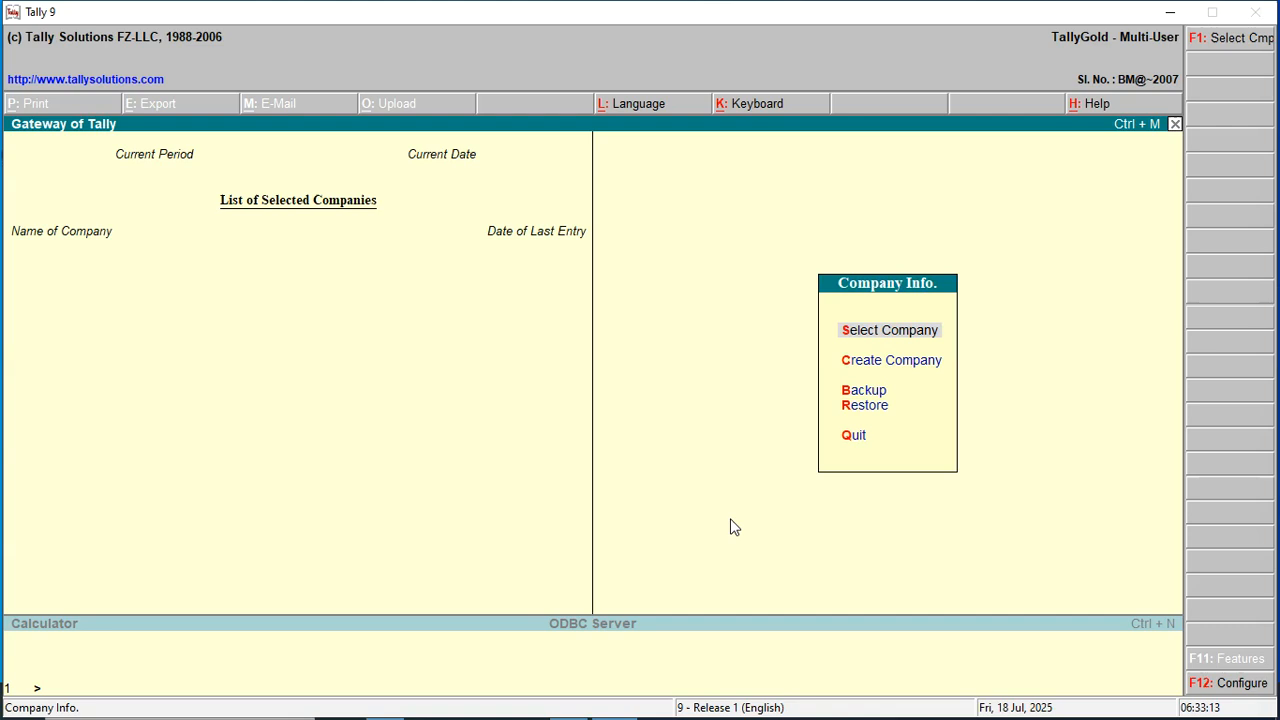
{"action": "left_click", "coordinate": [864, 335]}
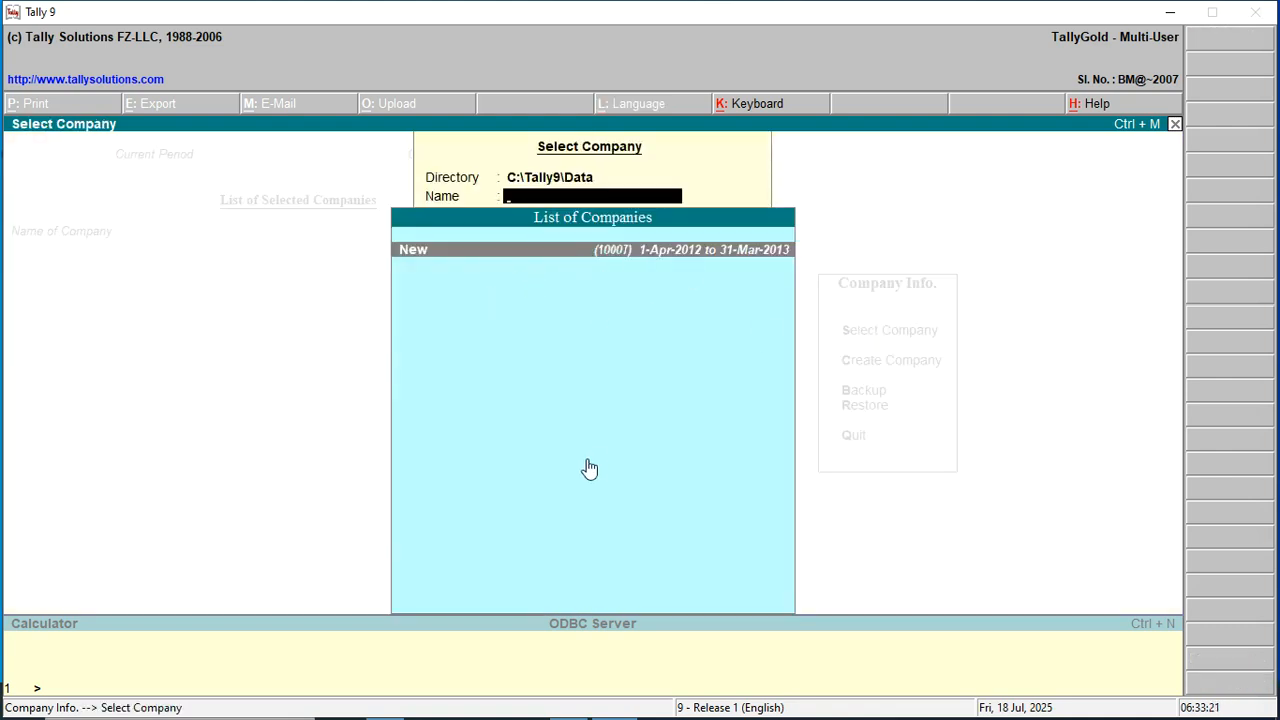
{"action": "key", "text": "Escape"}
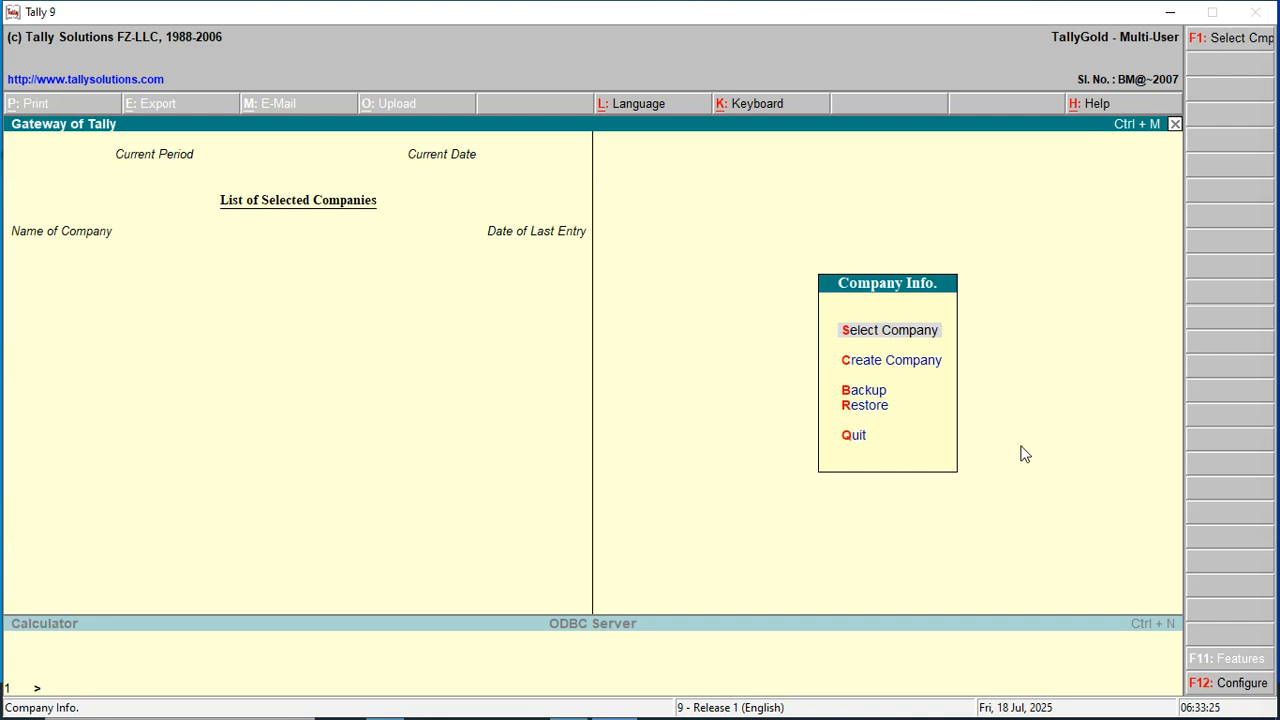
{"action": "key", "text": "Down"}
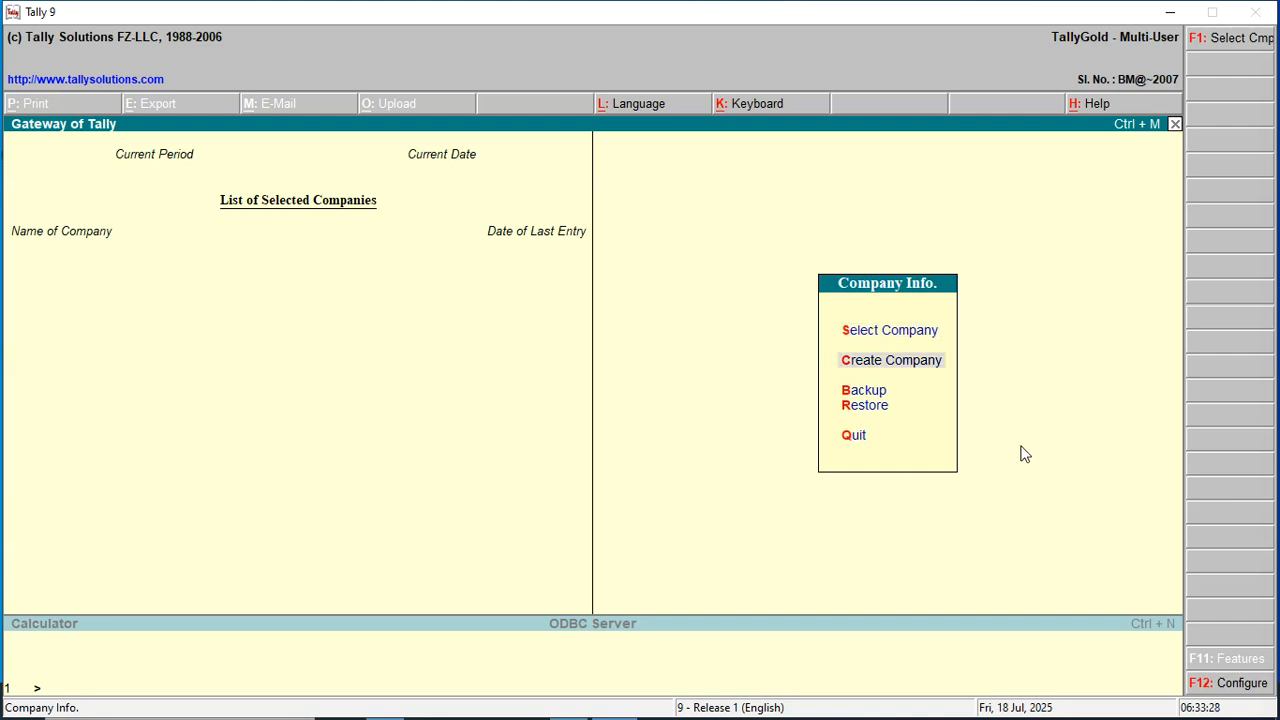
Create company 'Question No First' with the same mailing name and two address lines.
{"action": "key", "text": "Return"}
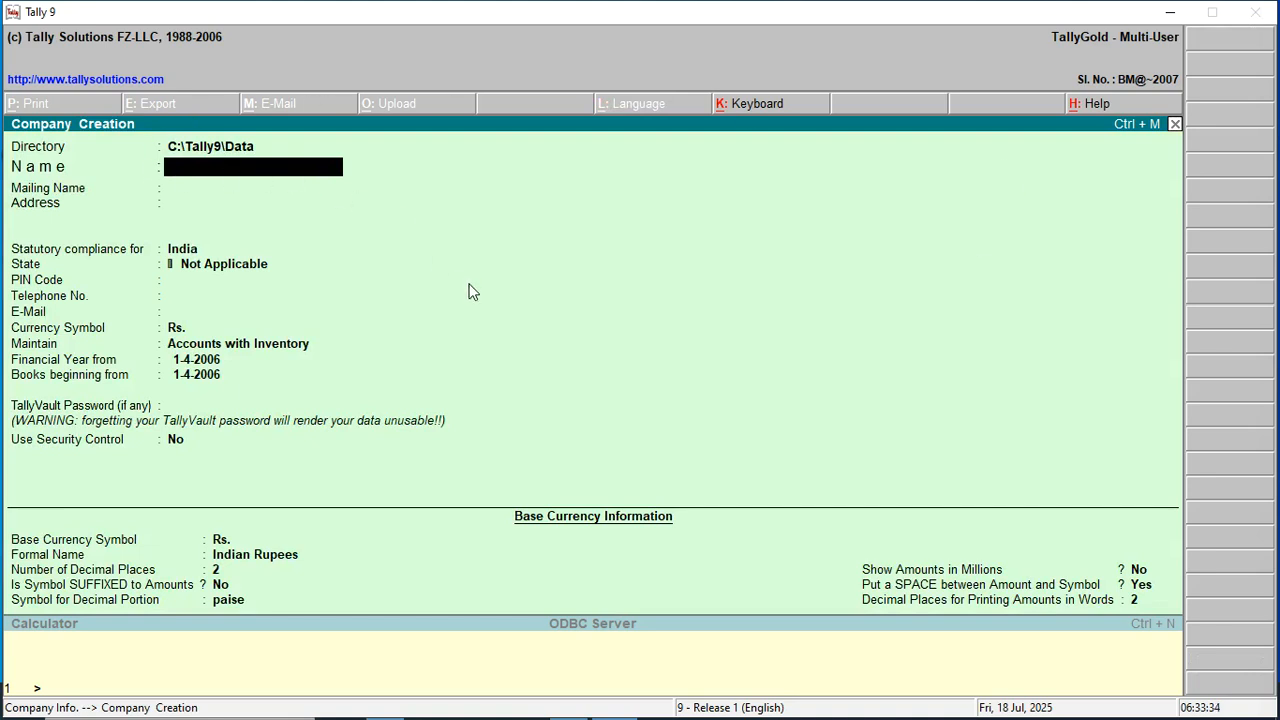
{"action": "type", "text": "Question No F"}
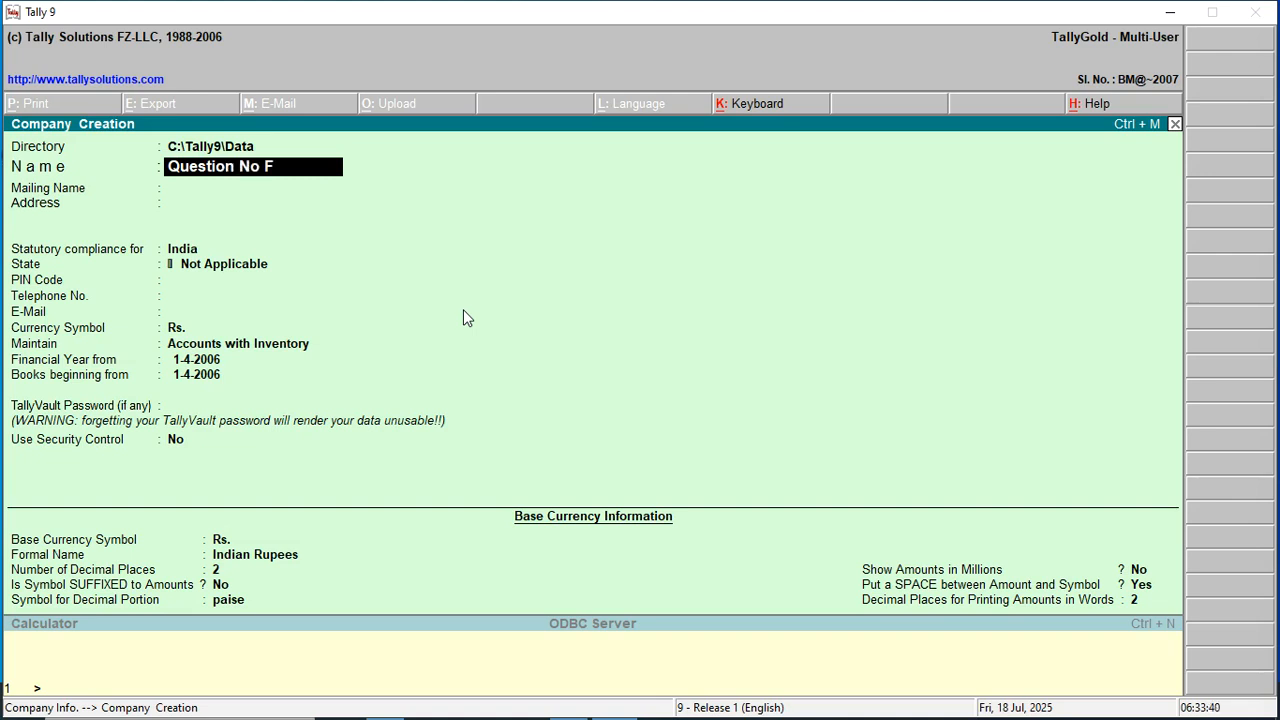
{"action": "type", "text": "irst"}
{"action": "key", "text": "Return"}
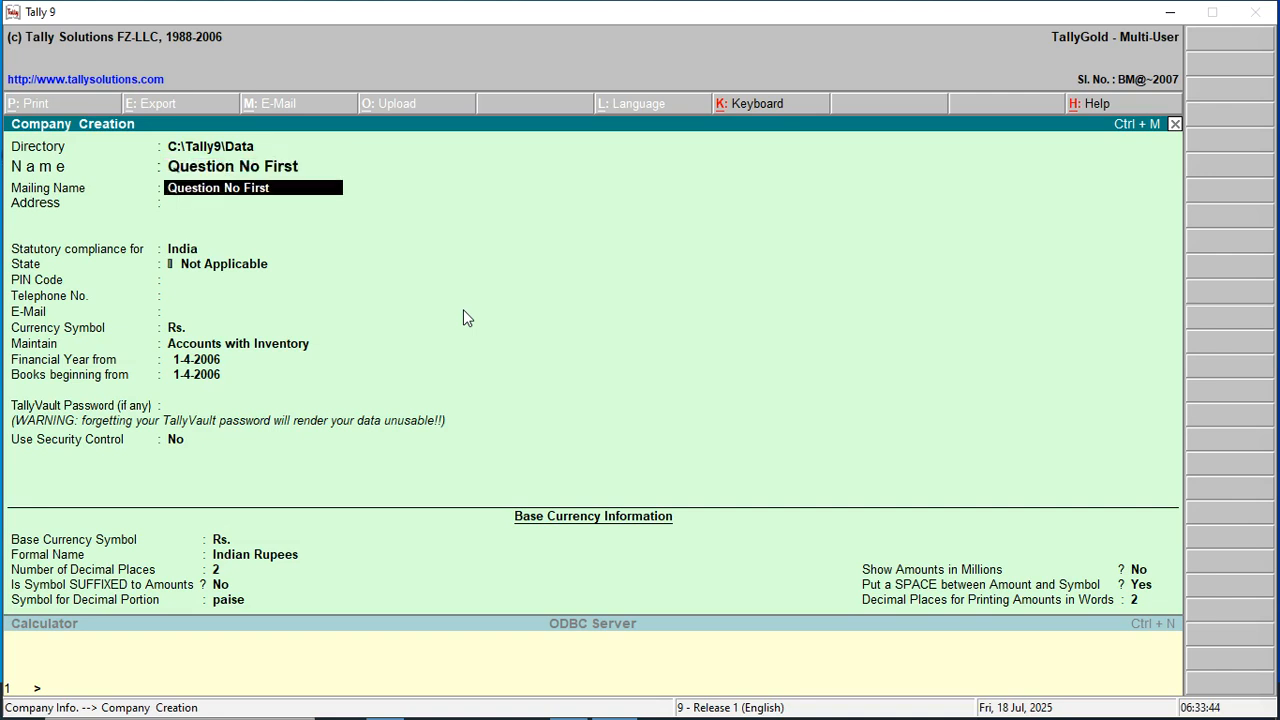
{"action": "key", "text": "Return"}
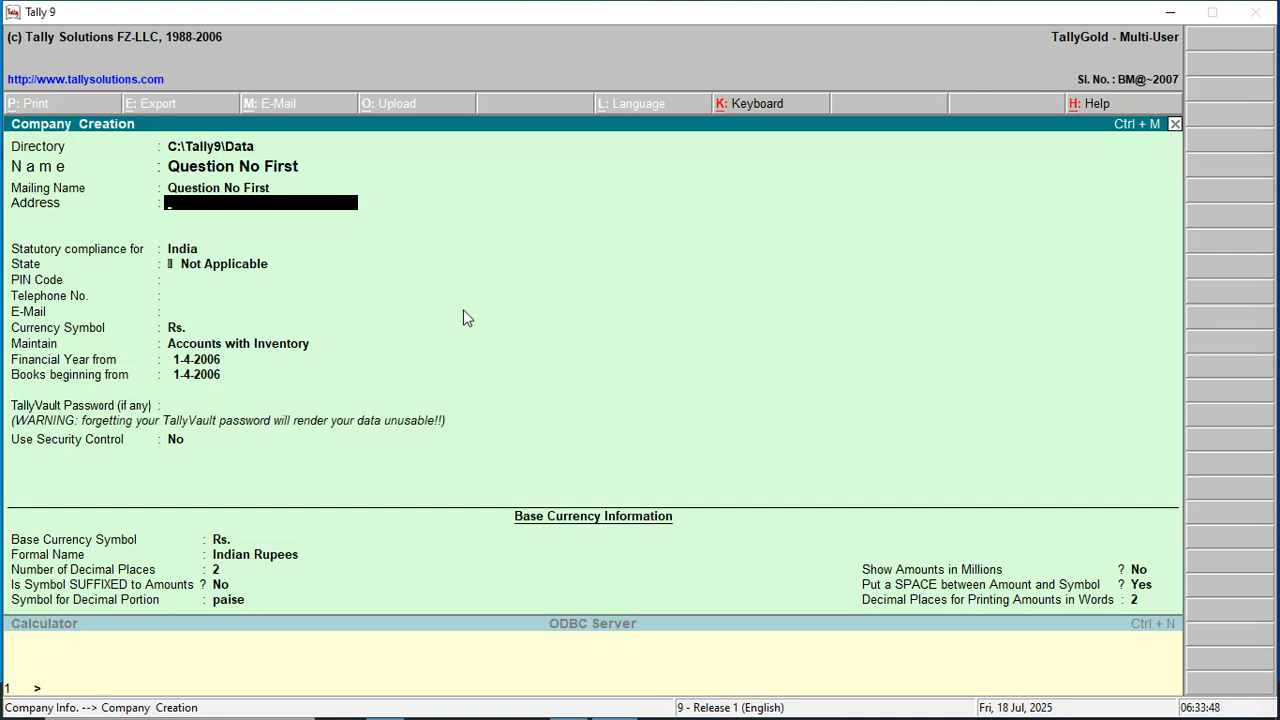
{"action": "type", "text": "Bypass Main ROad"}
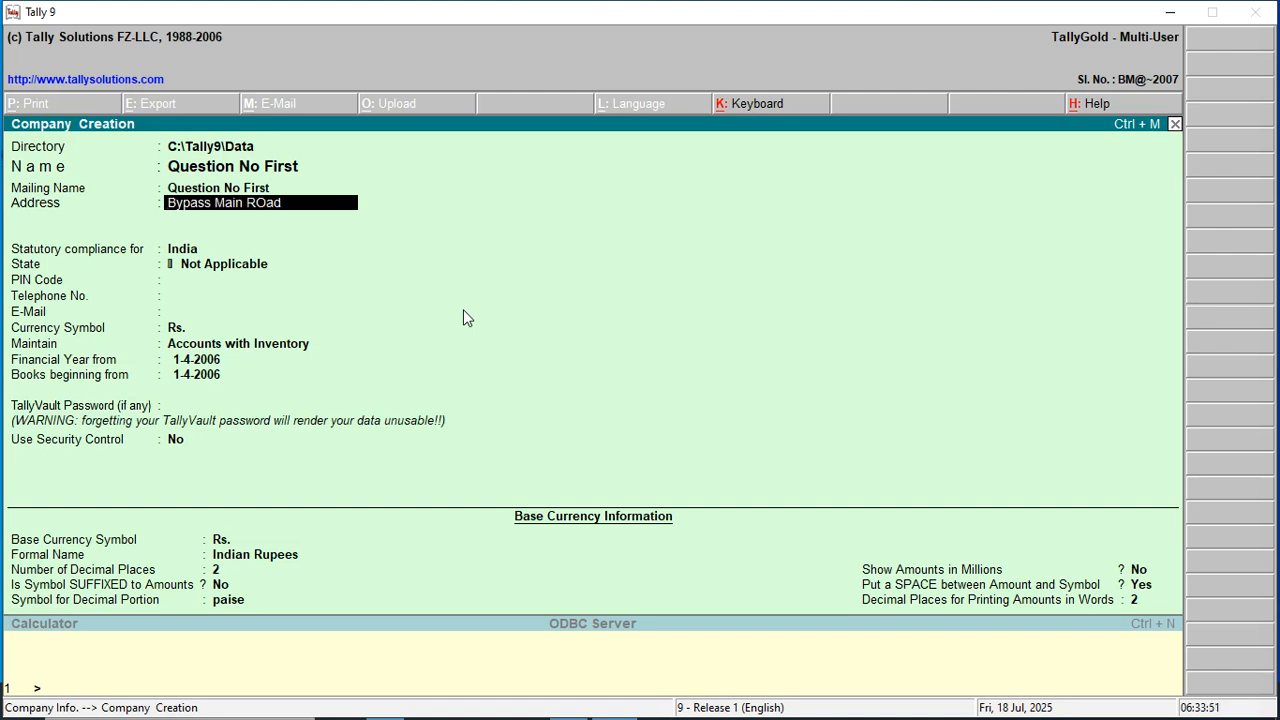
{"action": "type", "text": " Jamunipur Bha"}
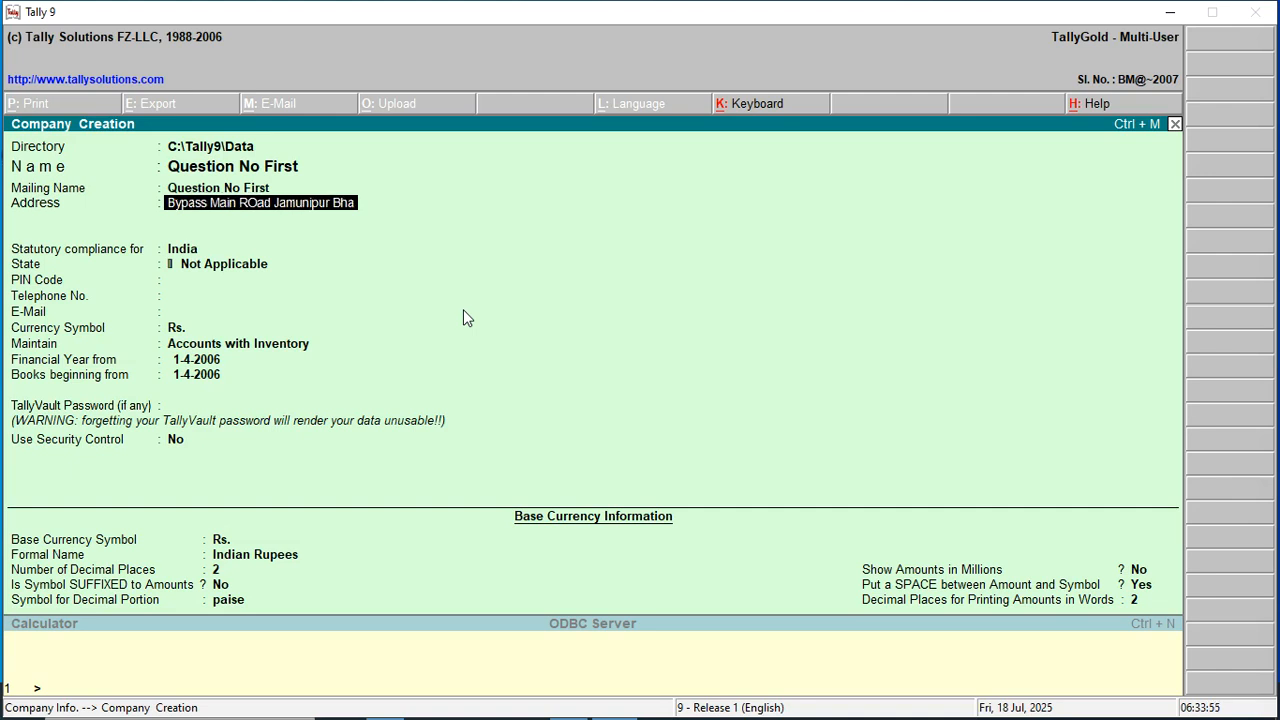
{"action": "type", "text": "dohi"}
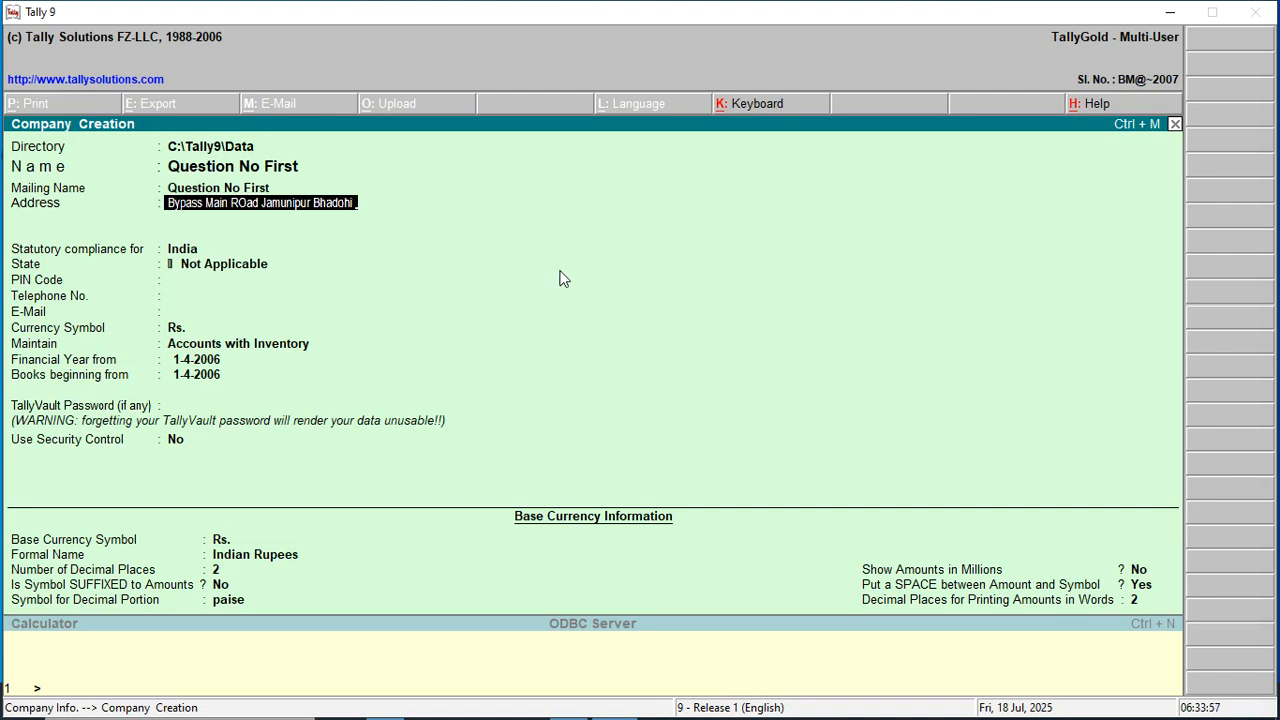
{"action": "key", "text": "Return"}
{"action": "type", "text": "2201"}
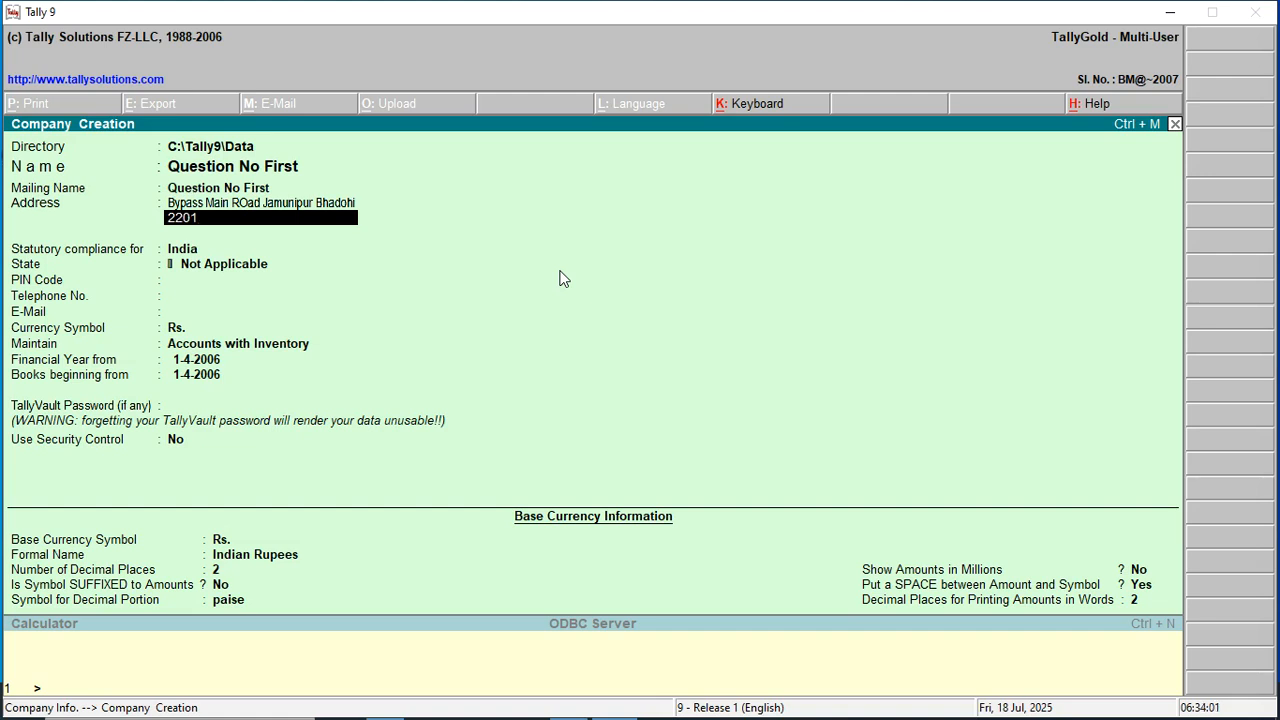
Finish the address and set the company's state to Uttar Pradesh.
{"action": "key", "text": "Return"}
{"action": "key", "text": "Return"}
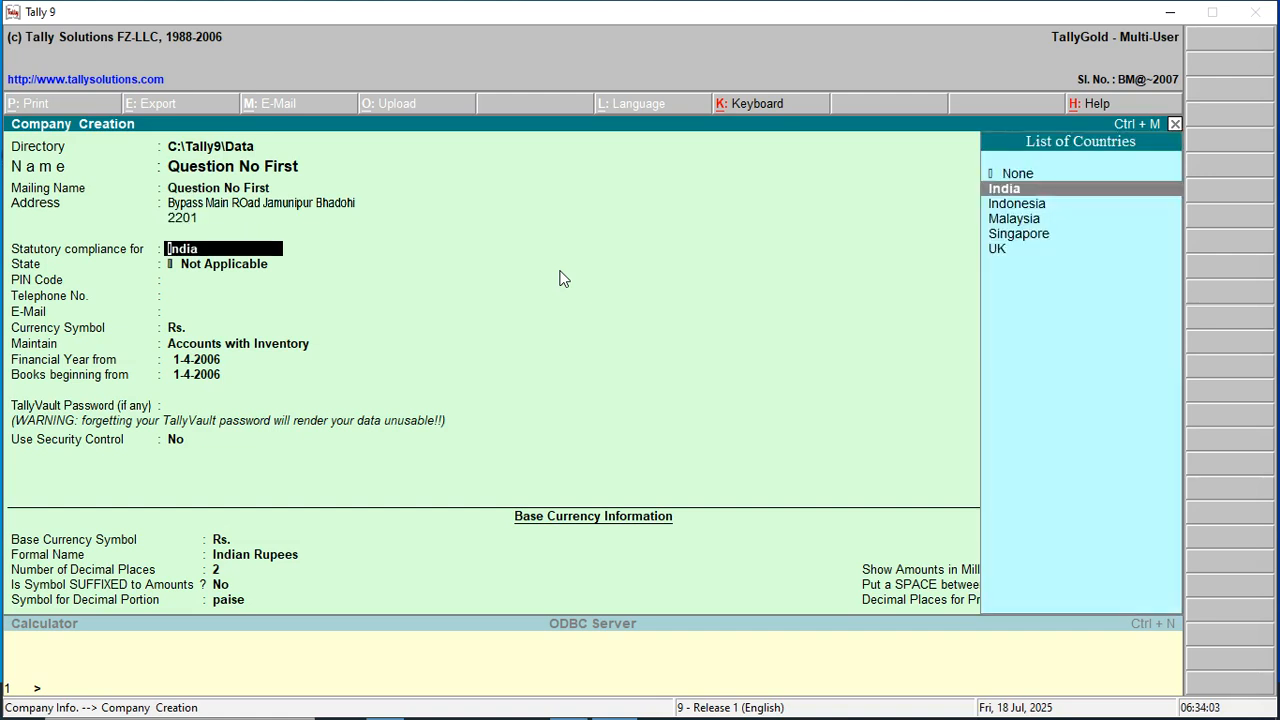
{"action": "key", "text": "Return"}
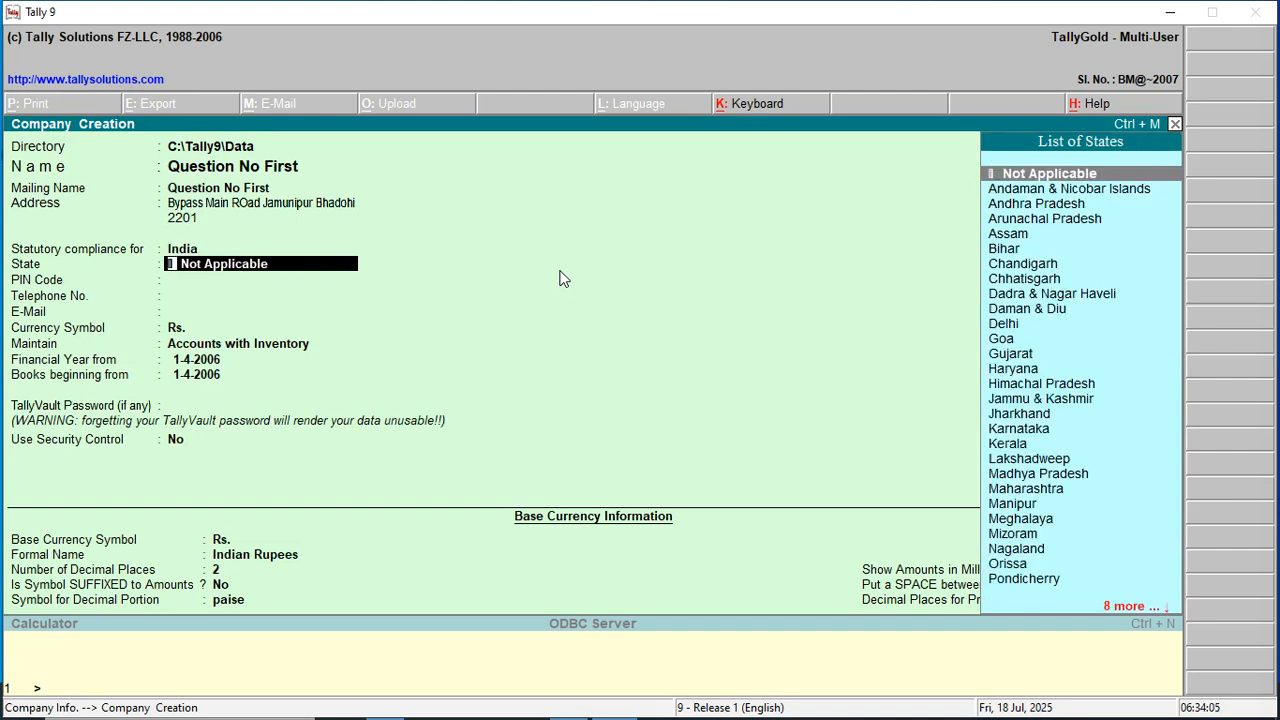
{"action": "type", "text": "U"}
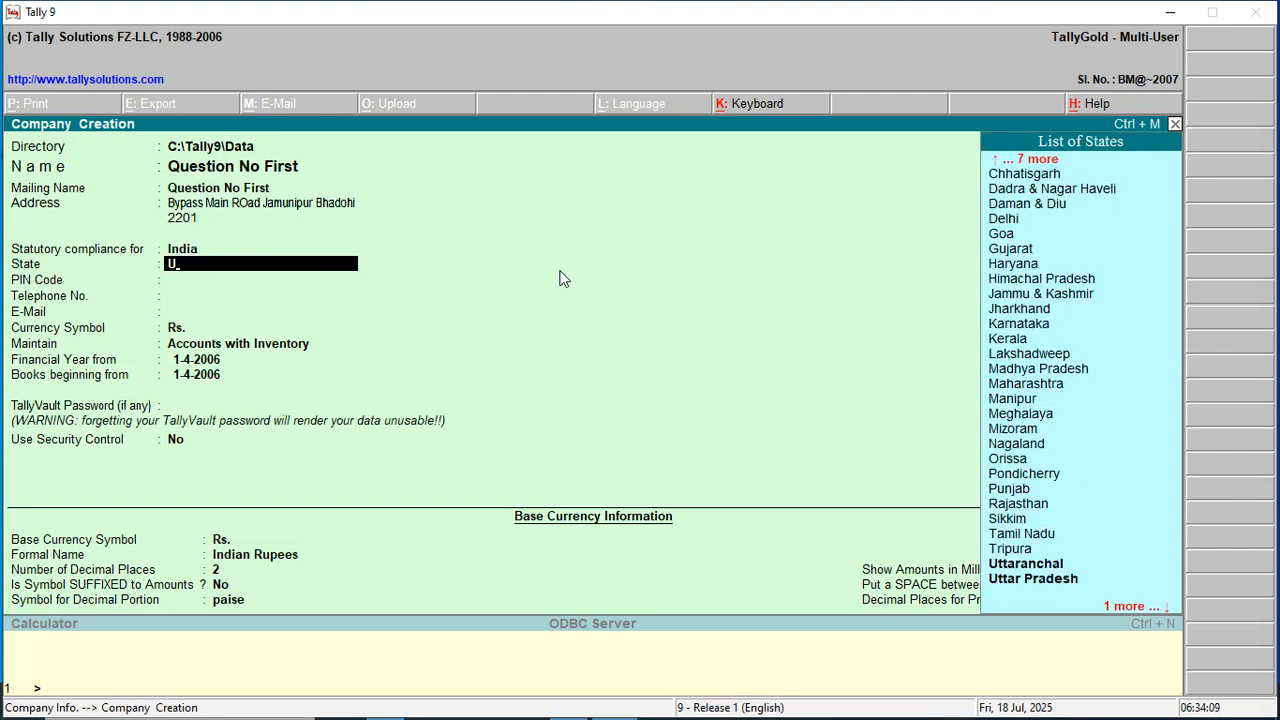
{"action": "key", "text": "Down"}
{"action": "key", "text": "Return"}
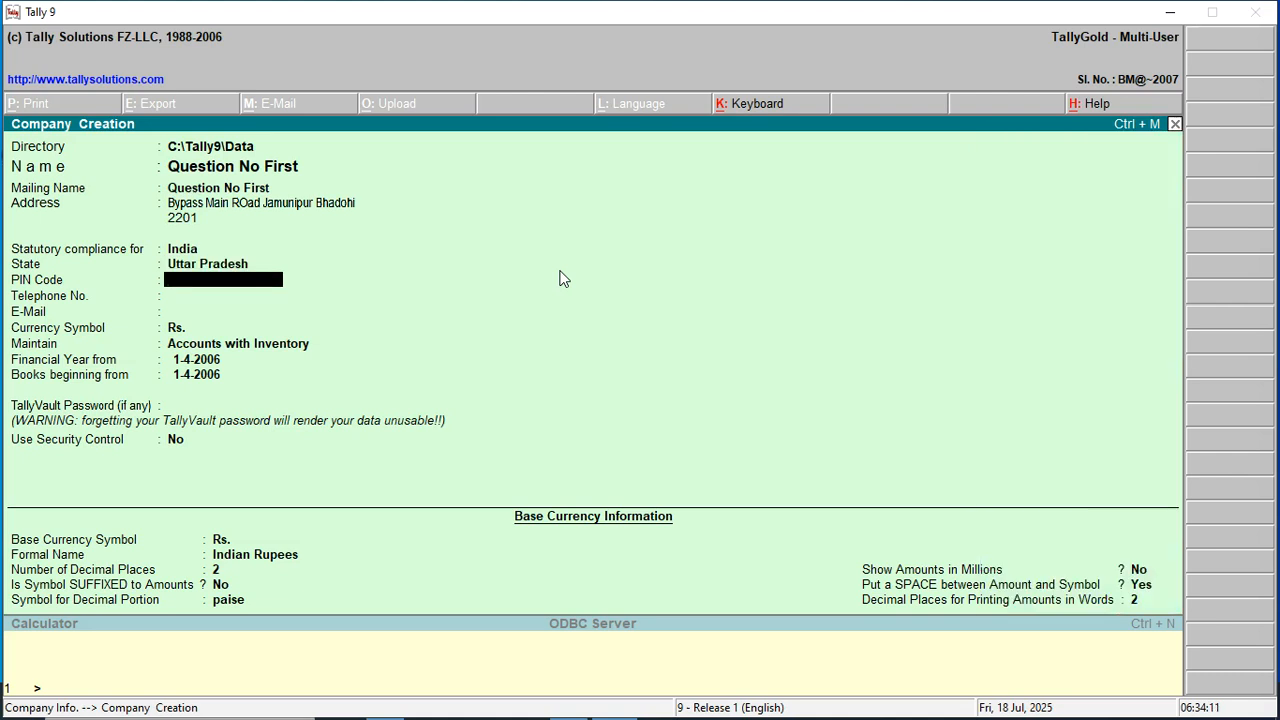
Enter the company's PIN code, telephone number and e-mail address.
{"action": "type", "text": "221401"}
{"action": "key", "text": "Return"}
{"action": "type", "text": "54454654"}
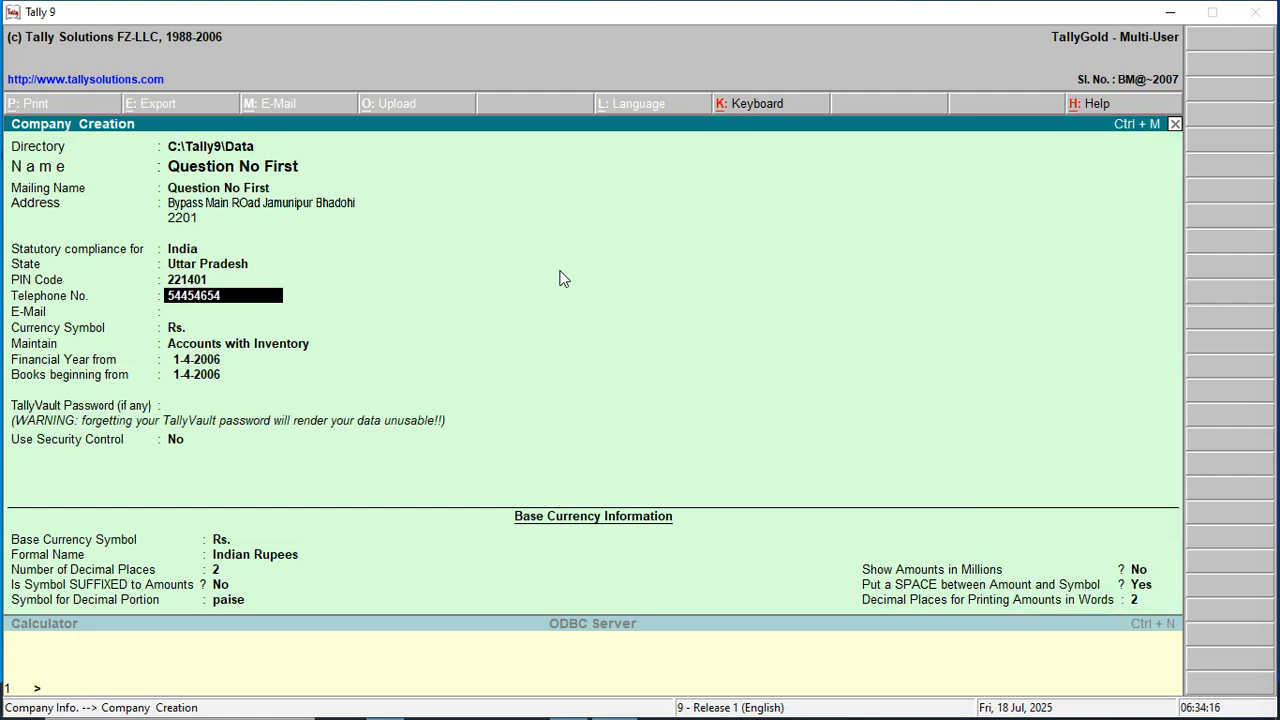
{"action": "key", "text": "Return"}
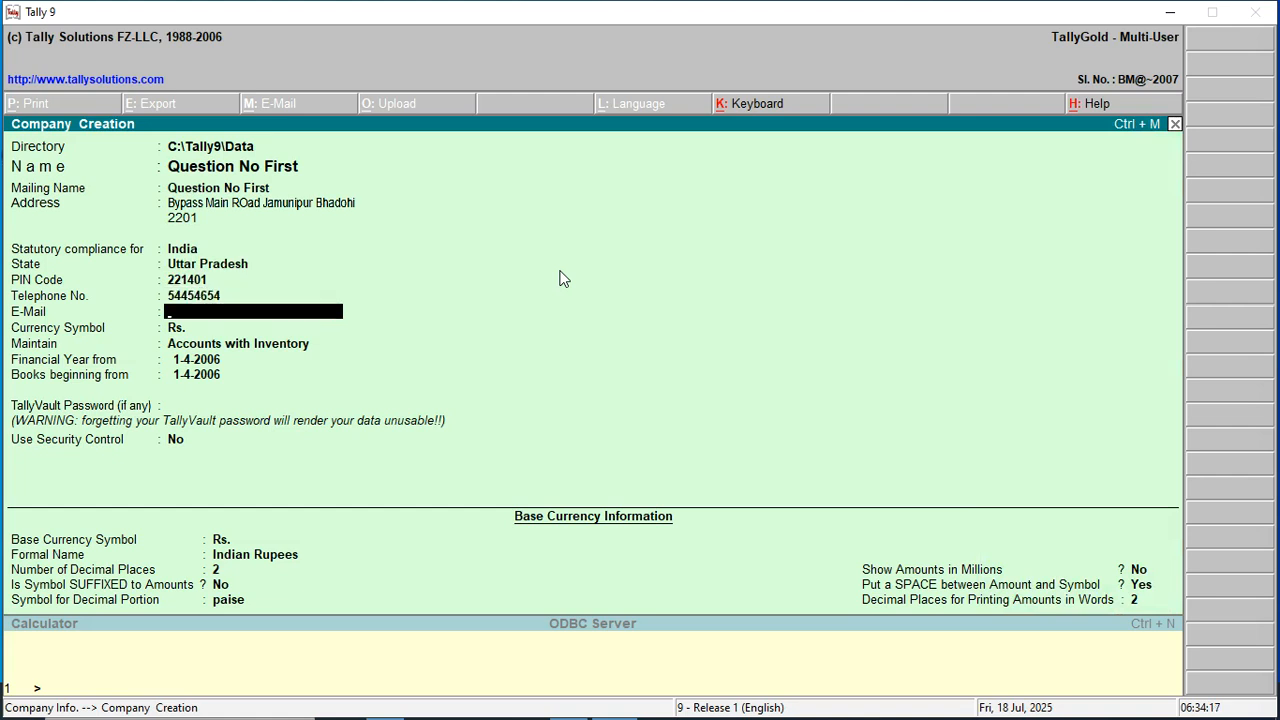
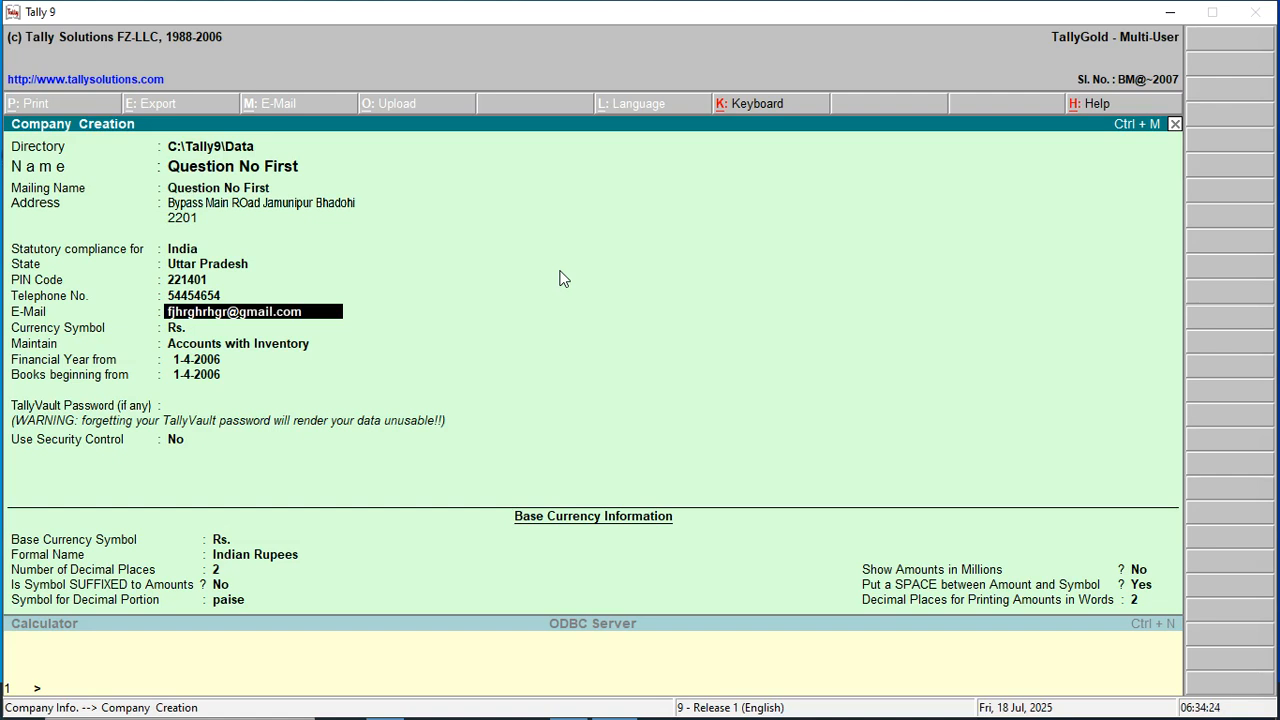
{"action": "key", "text": "Return"}
Make the company Accounts Only with the financial year starting 1-4-2025.
{"action": "key", "text": "Return"}
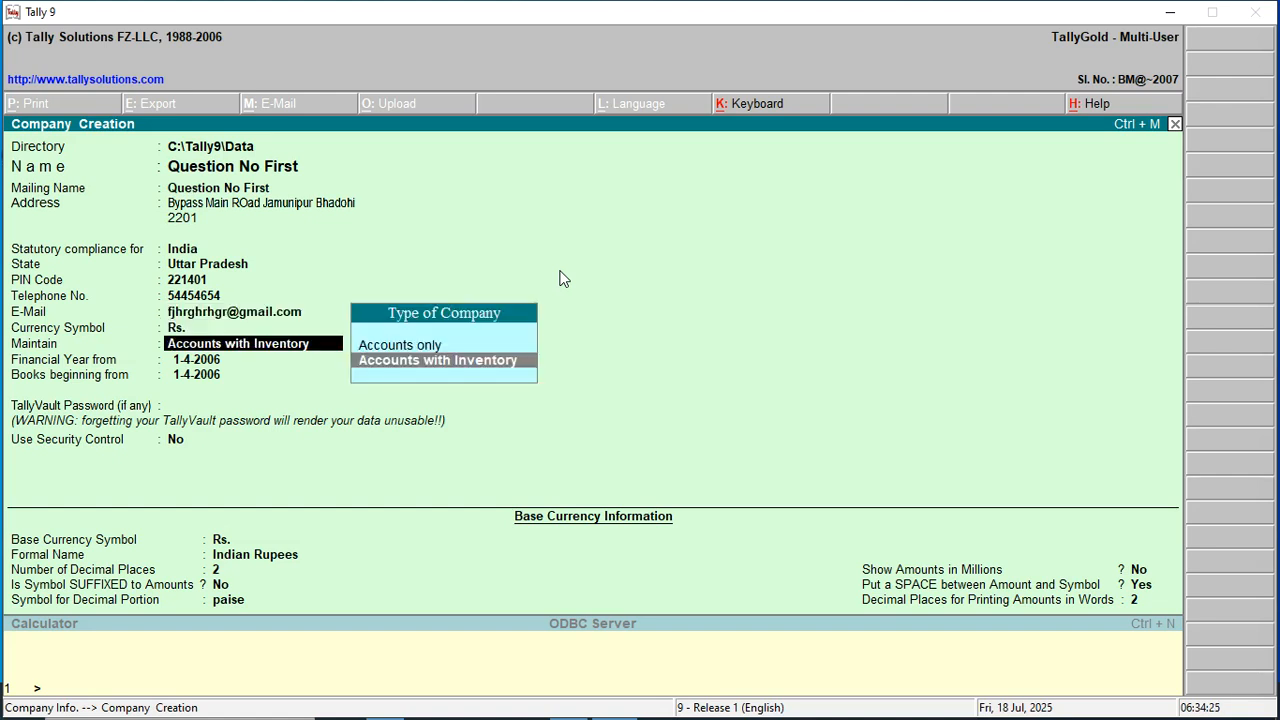
{"action": "key", "text": "Up"}
{"action": "key", "text": "Return"}
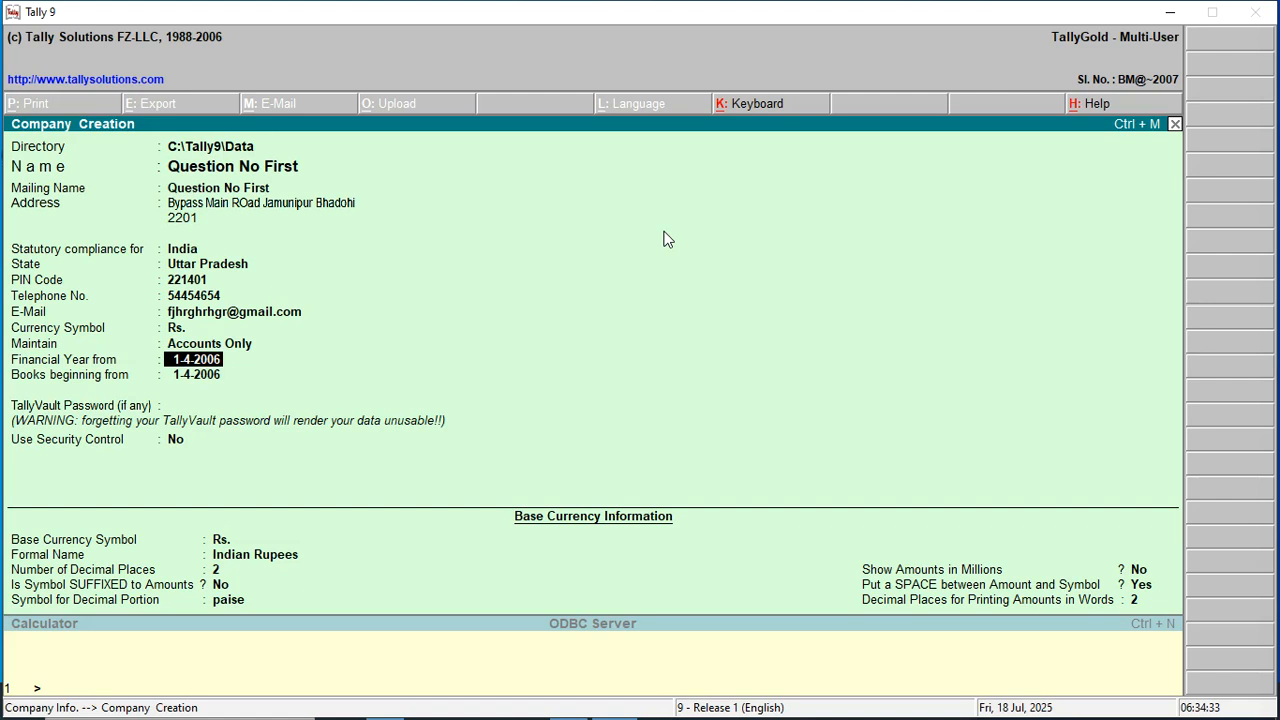
{"action": "key", "text": "Return"}
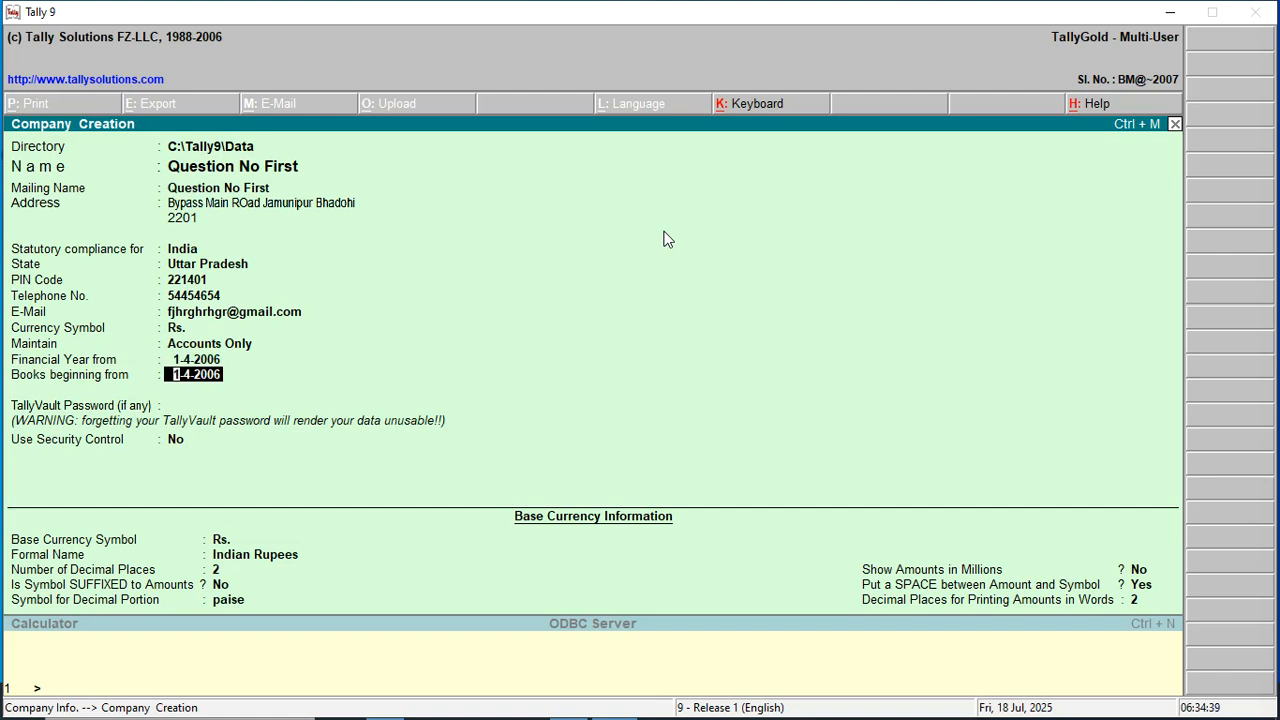
{"action": "key", "text": "Up"}
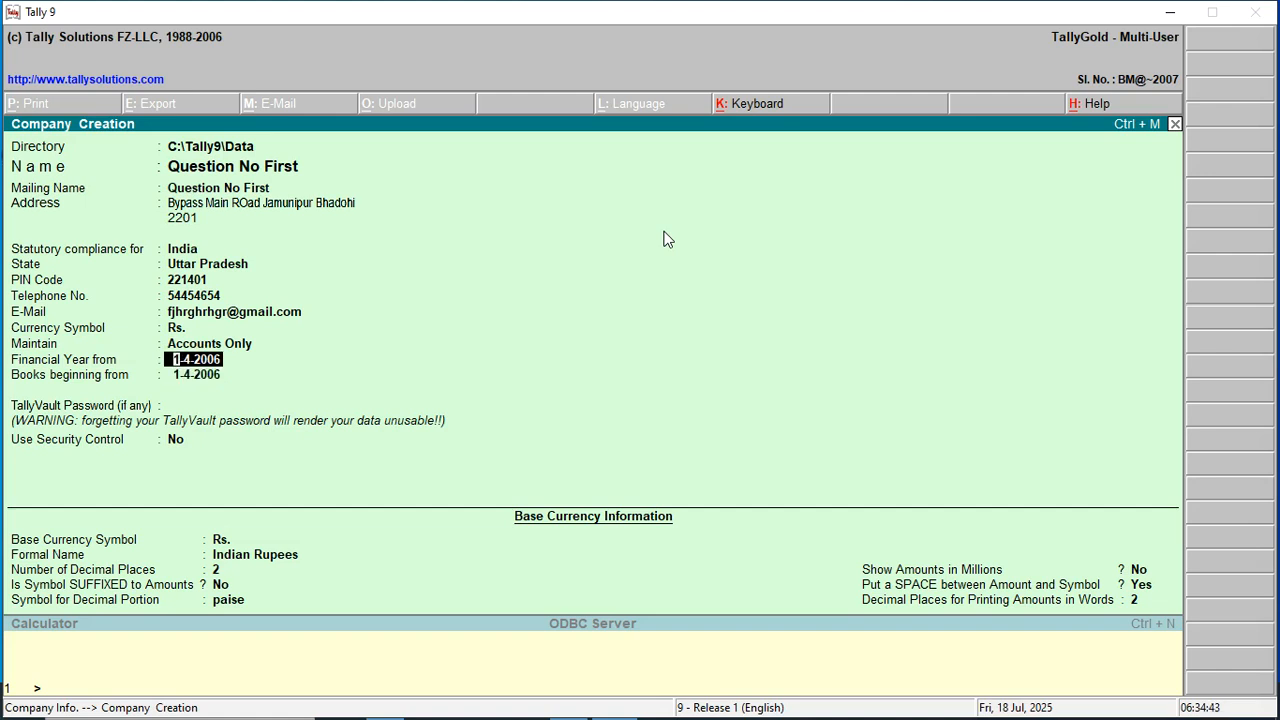
{"action": "type", "text": "1-4-2025"}
{"action": "key", "text": "Return"}
{"action": "key", "text": "Return"}
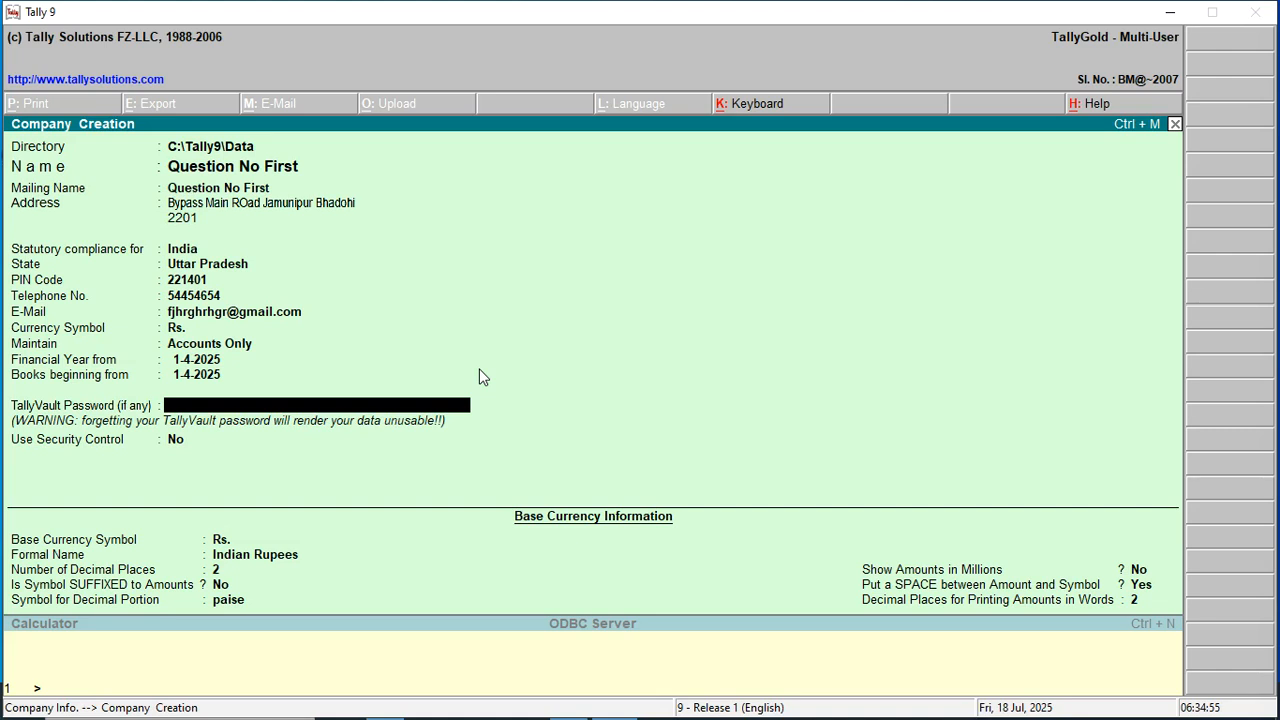
Confirm the TallyVault password, keep security control off, and accept Indian Rupees with 2 decimals.
{"action": "key", "text": "Return"}
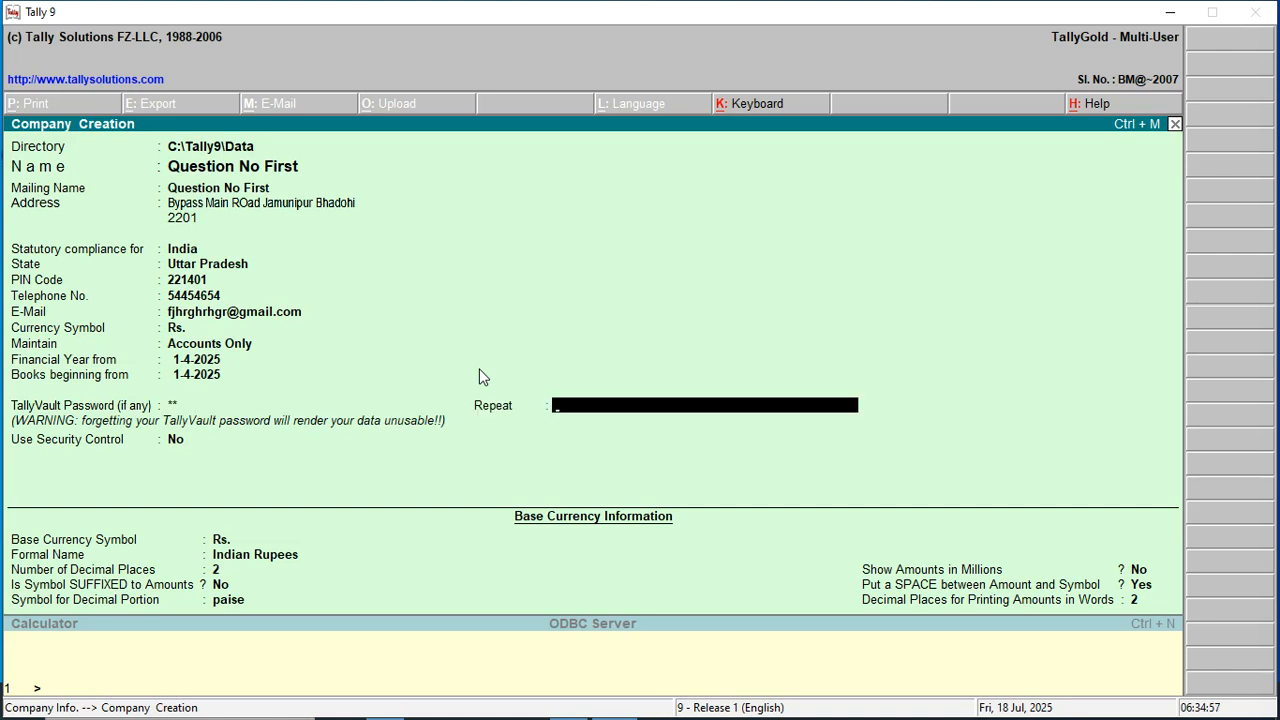
{"action": "key", "text": "Return"}
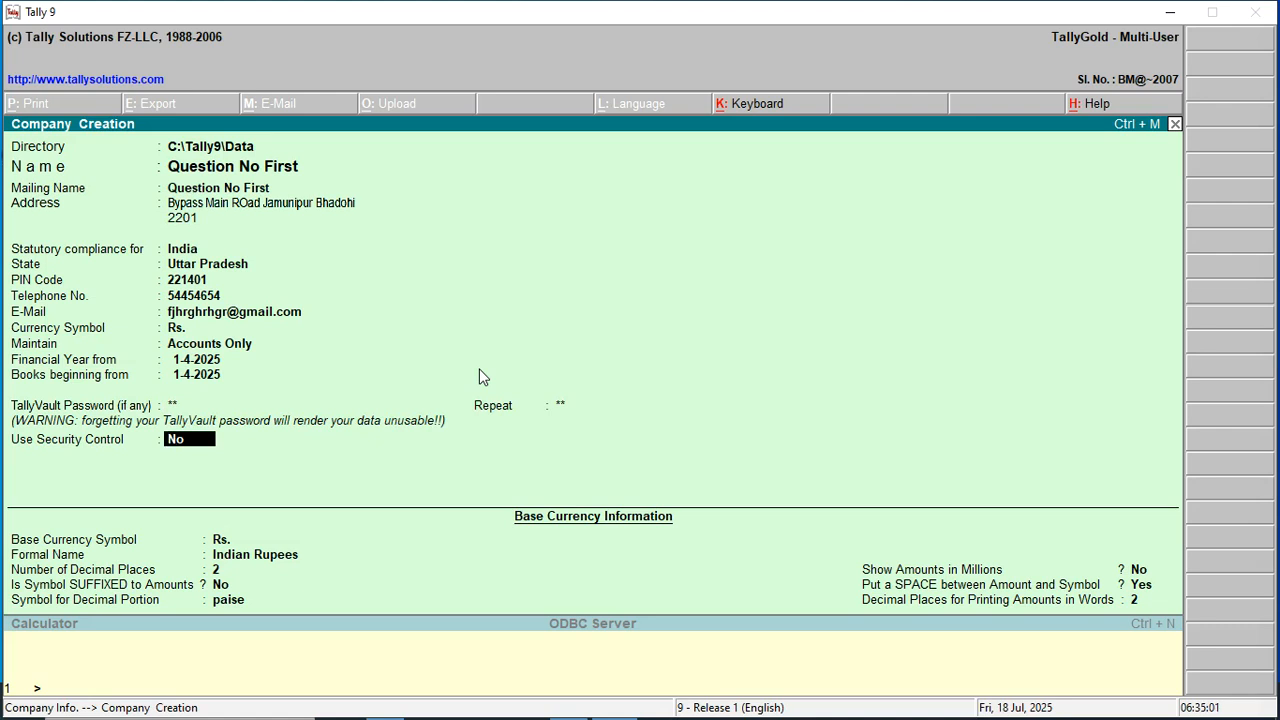
{"action": "key", "text": "Return"}
{"action": "key", "text": "Return"}
{"action": "key", "text": "Return"}
{"action": "key", "text": "Return"}
{"action": "key", "text": "Return"}
{"action": "key", "text": "Return"}
{"action": "key", "text": "Return"}
{"action": "key", "text": "Return"}
{"action": "key", "text": "Return"}
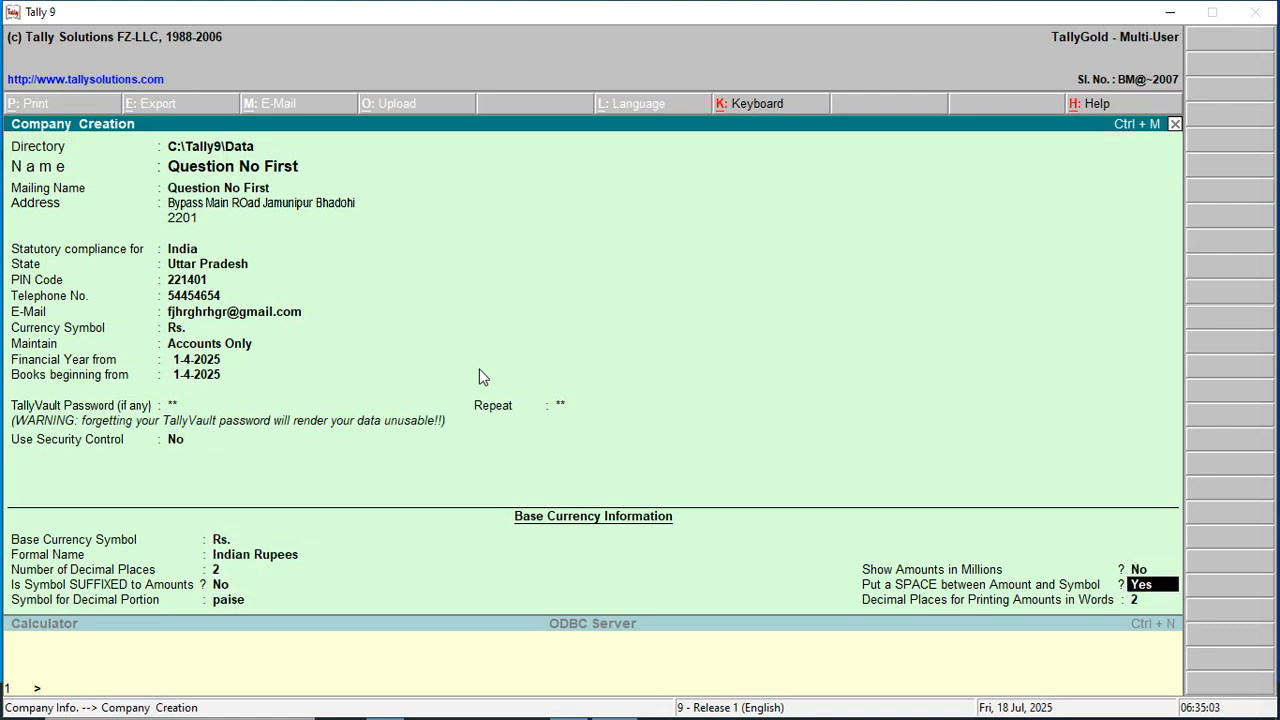
Save the Question No First company and quit Tally.
{"action": "key", "text": "Return"}
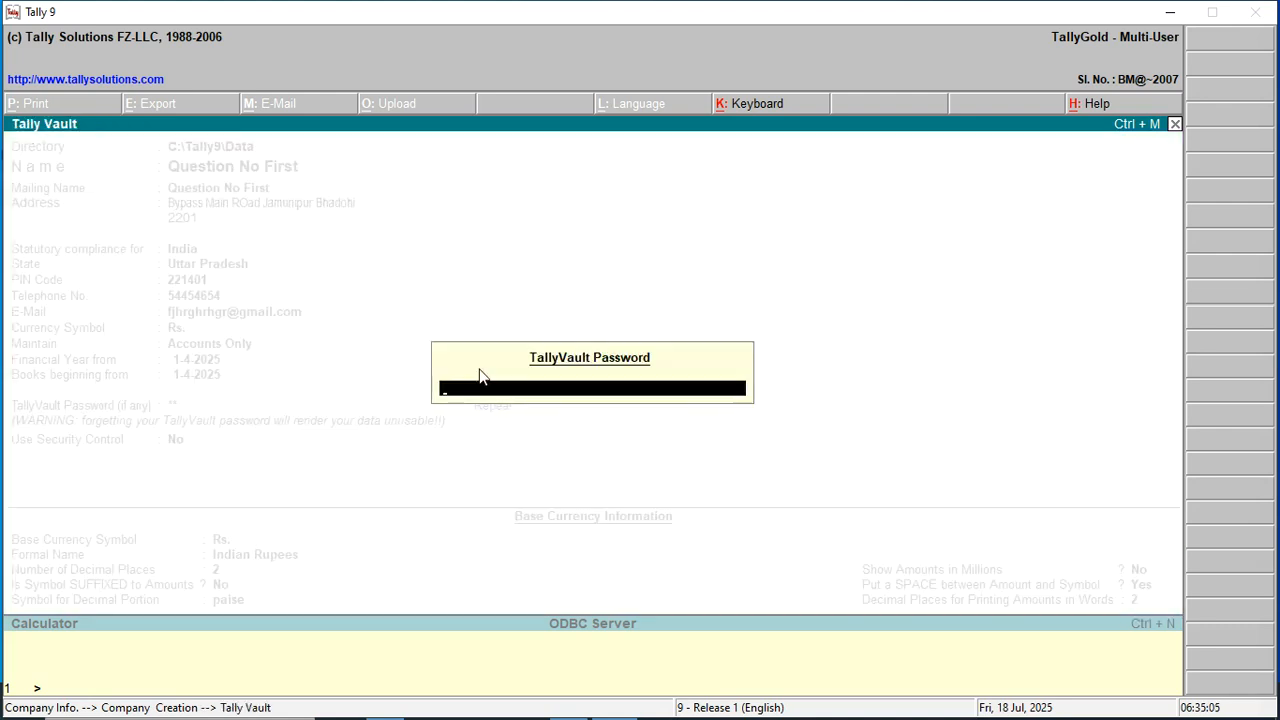
{"action": "key", "text": "Return"}
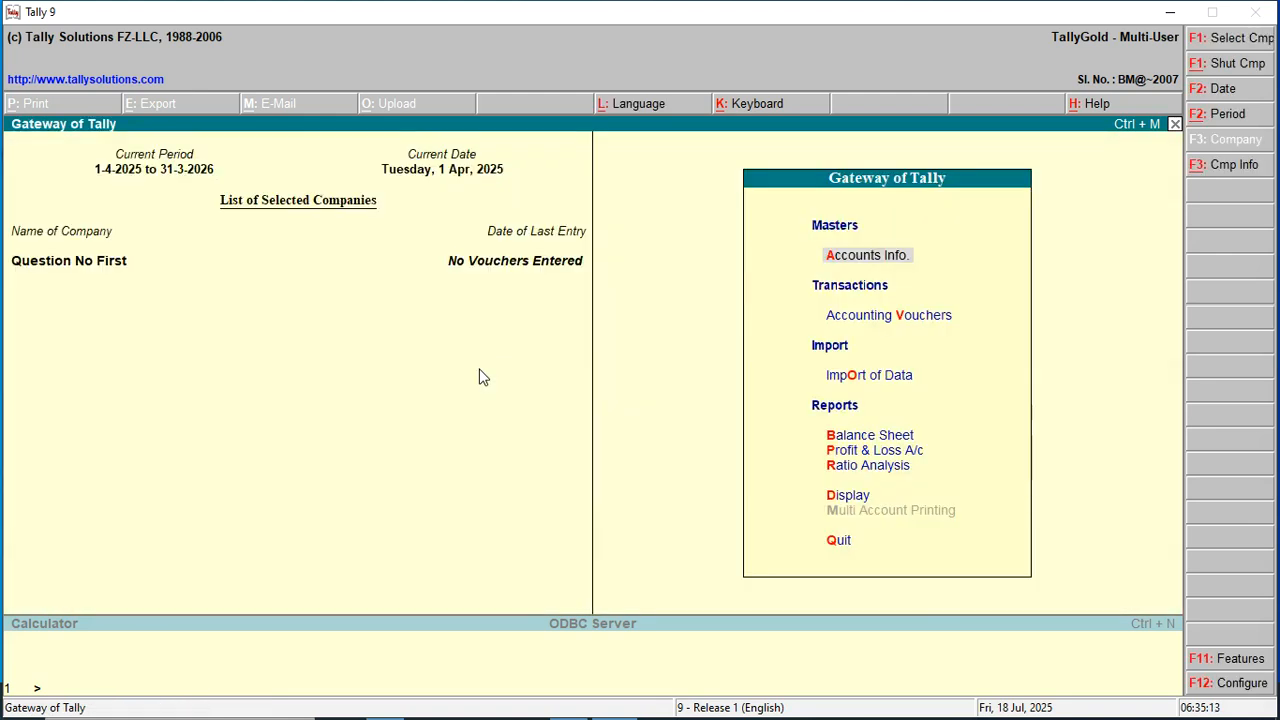
{"action": "key", "text": "ctrl+q"}
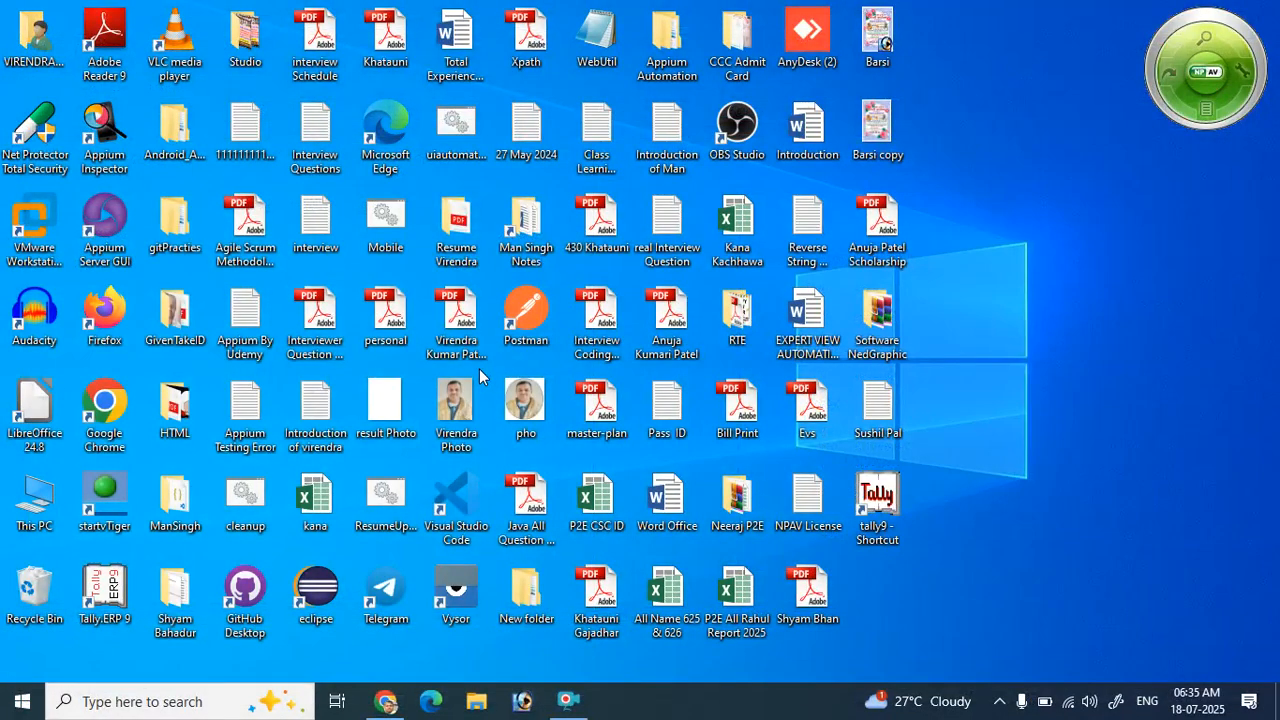
Relaunch Tally 9 and load Question No First, unlocking it with its vault password.
{"action": "double_click", "coordinate": [888, 495]}
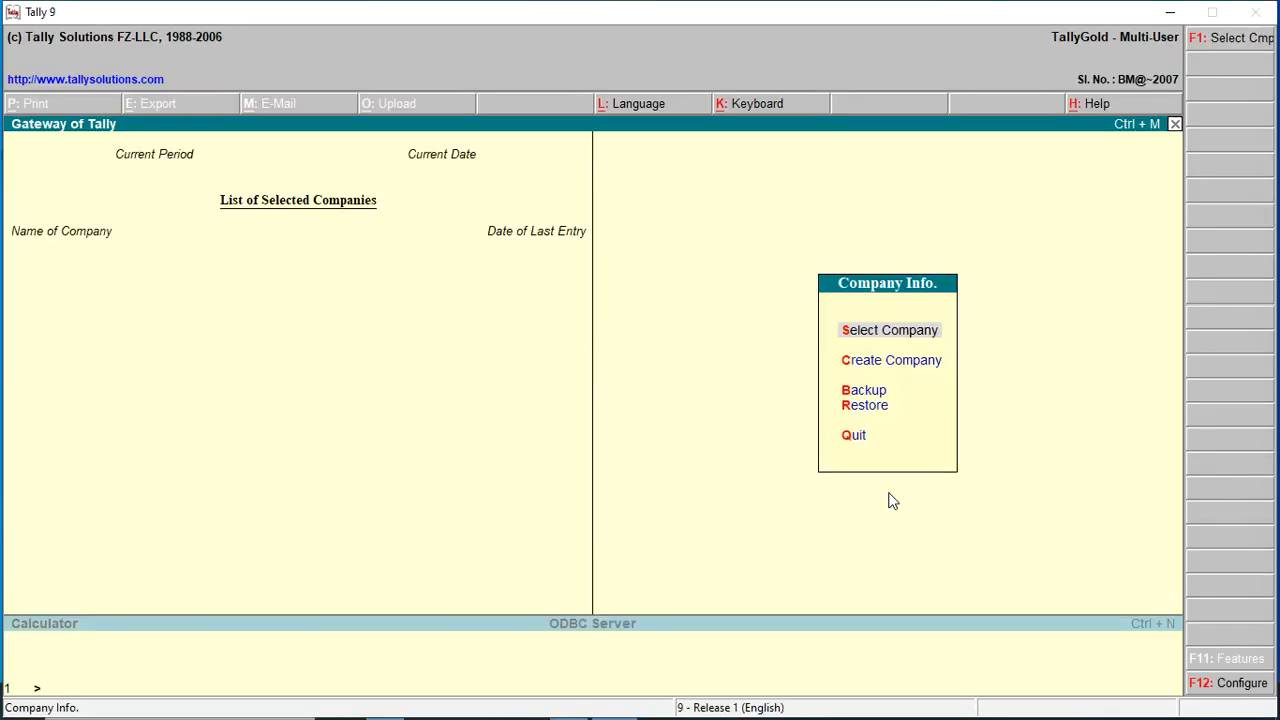
{"action": "left_click", "coordinate": [857, 333]}
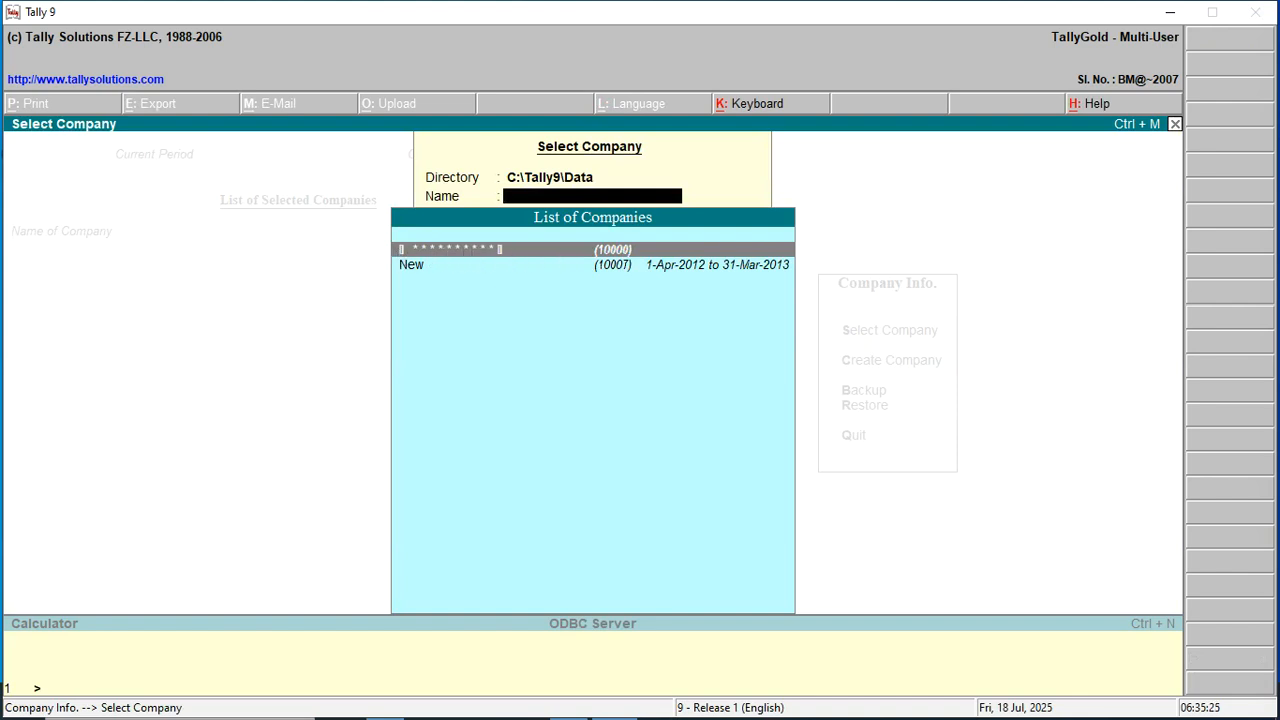
{"action": "key", "text": "Return"}
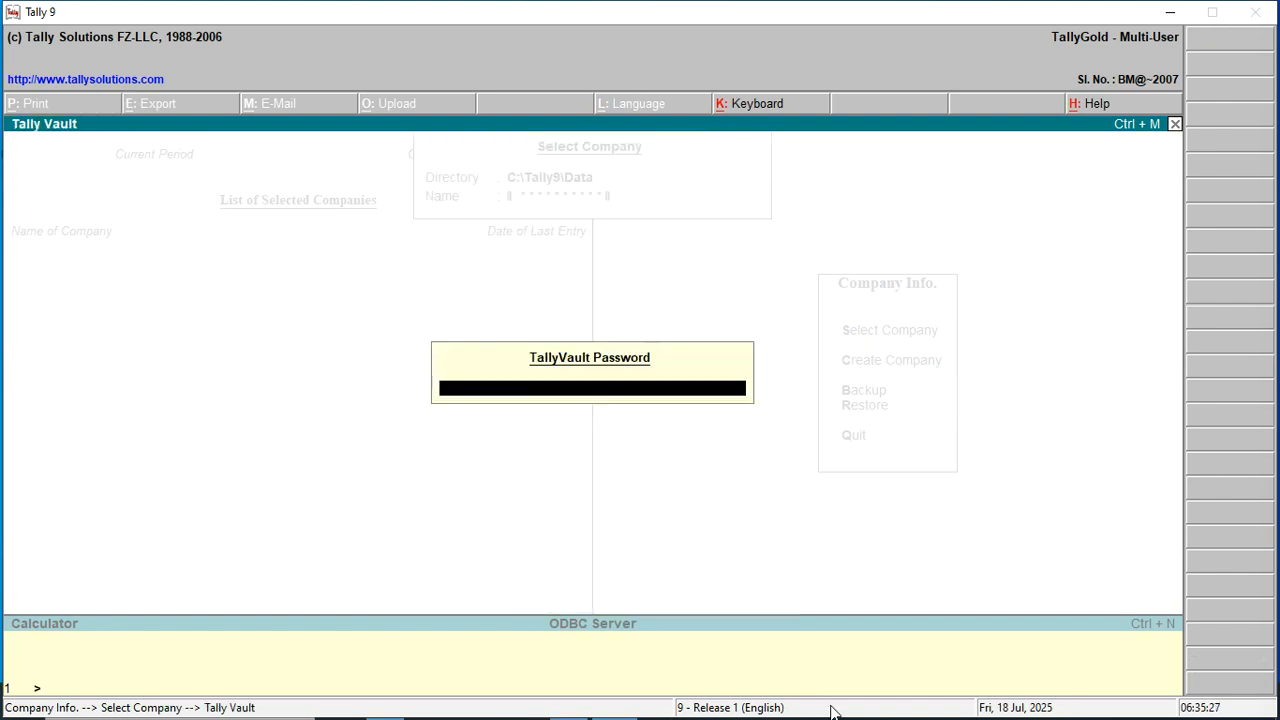
{"action": "key", "text": "Return"}
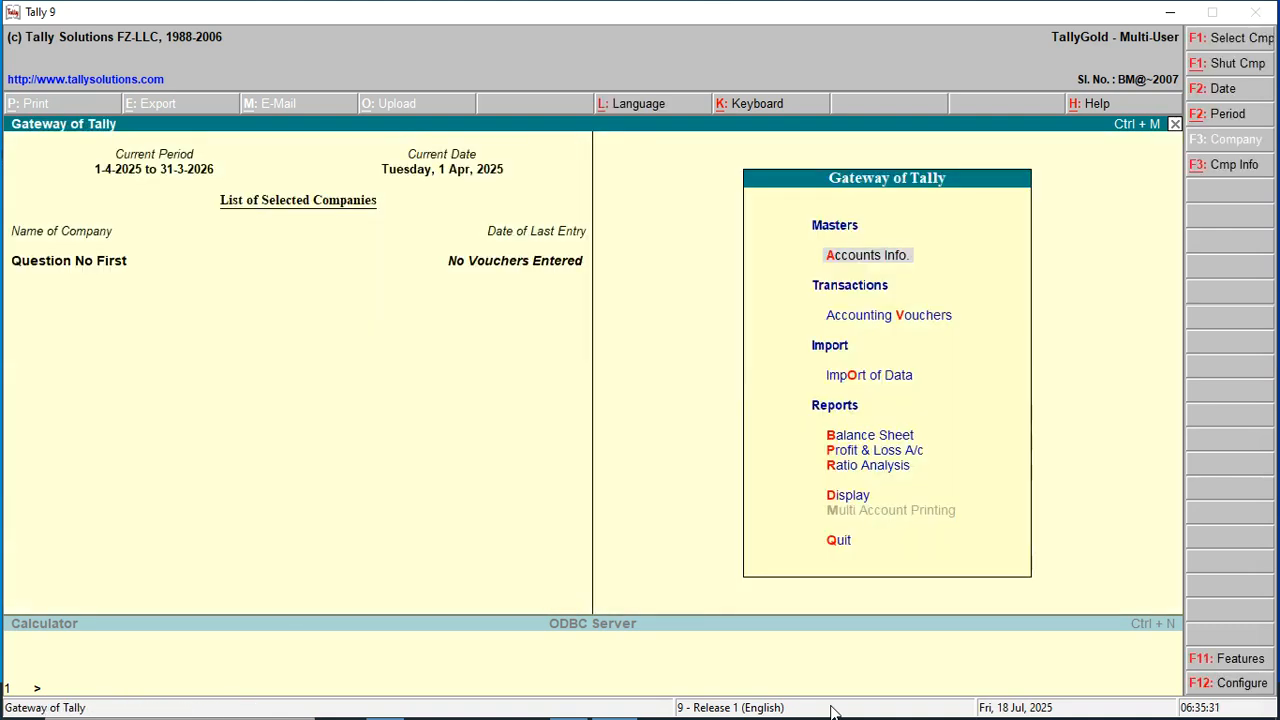
Go through Accounts Info > Ledgers to the Single Ledger Create form.
{"action": "key", "text": "Return"}
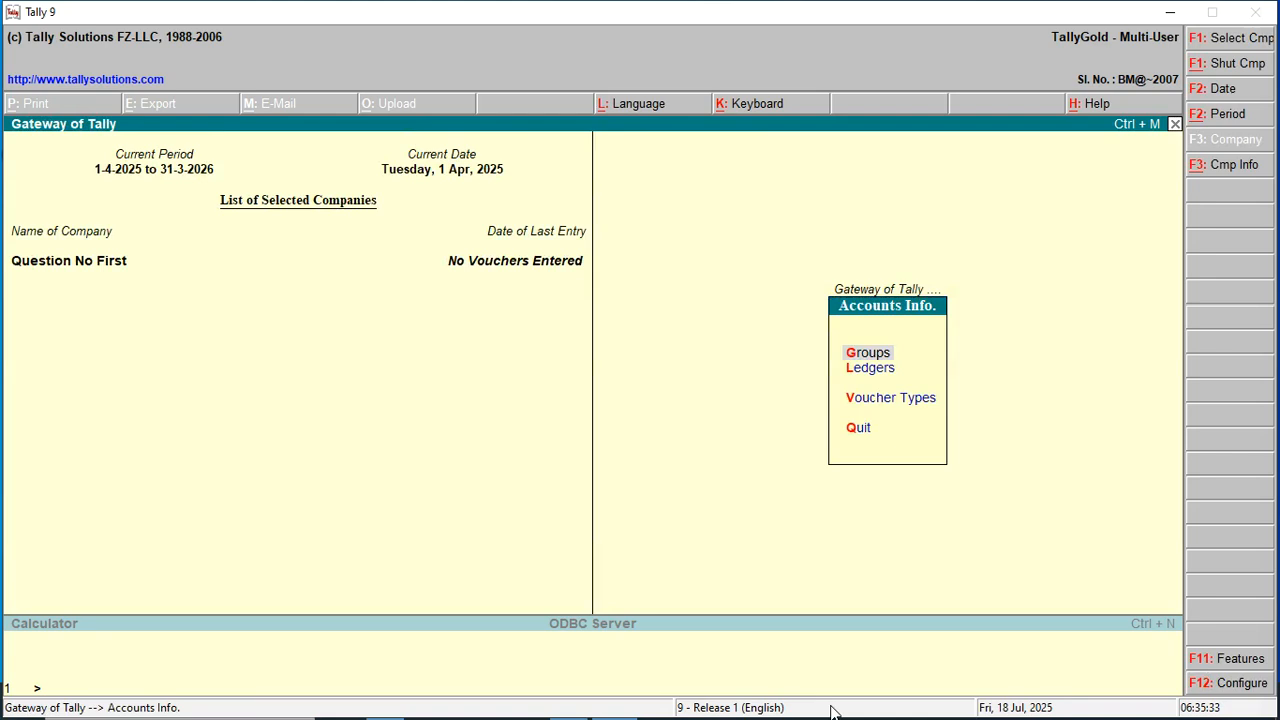
{"action": "key", "text": "Down"}
{"action": "key", "text": "Return"}
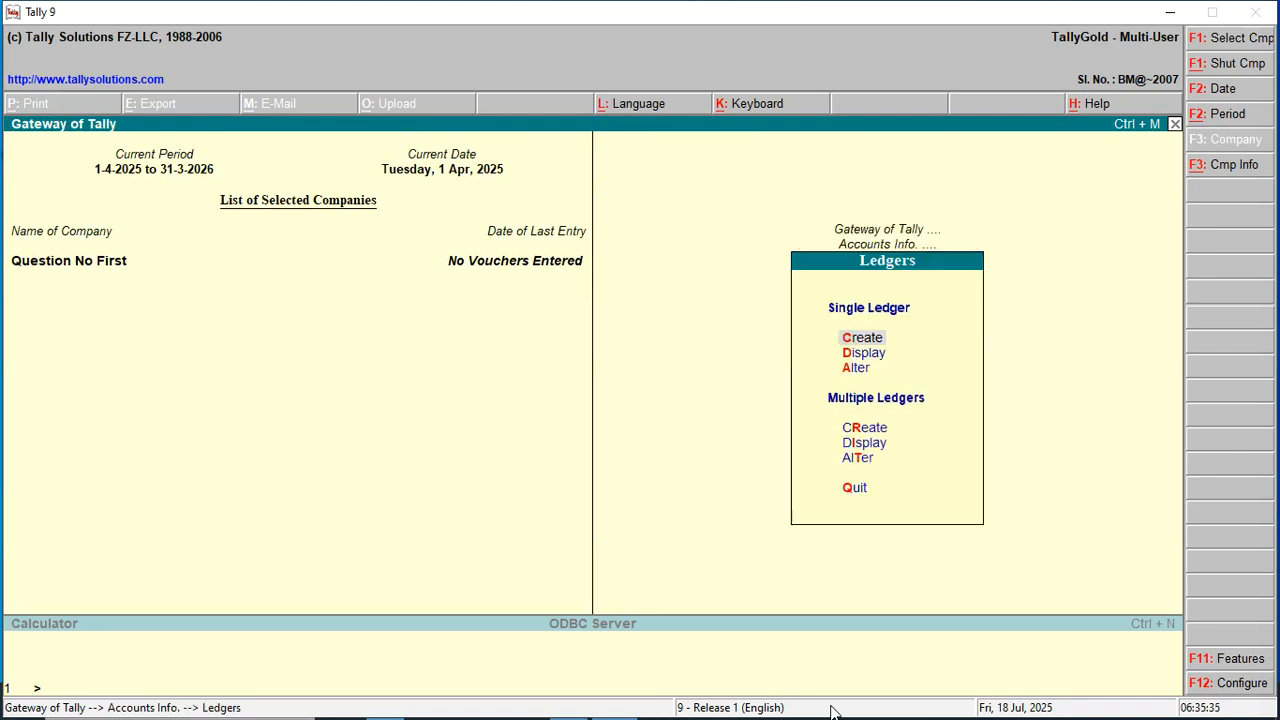
{"action": "key", "text": "alt+Tab"}
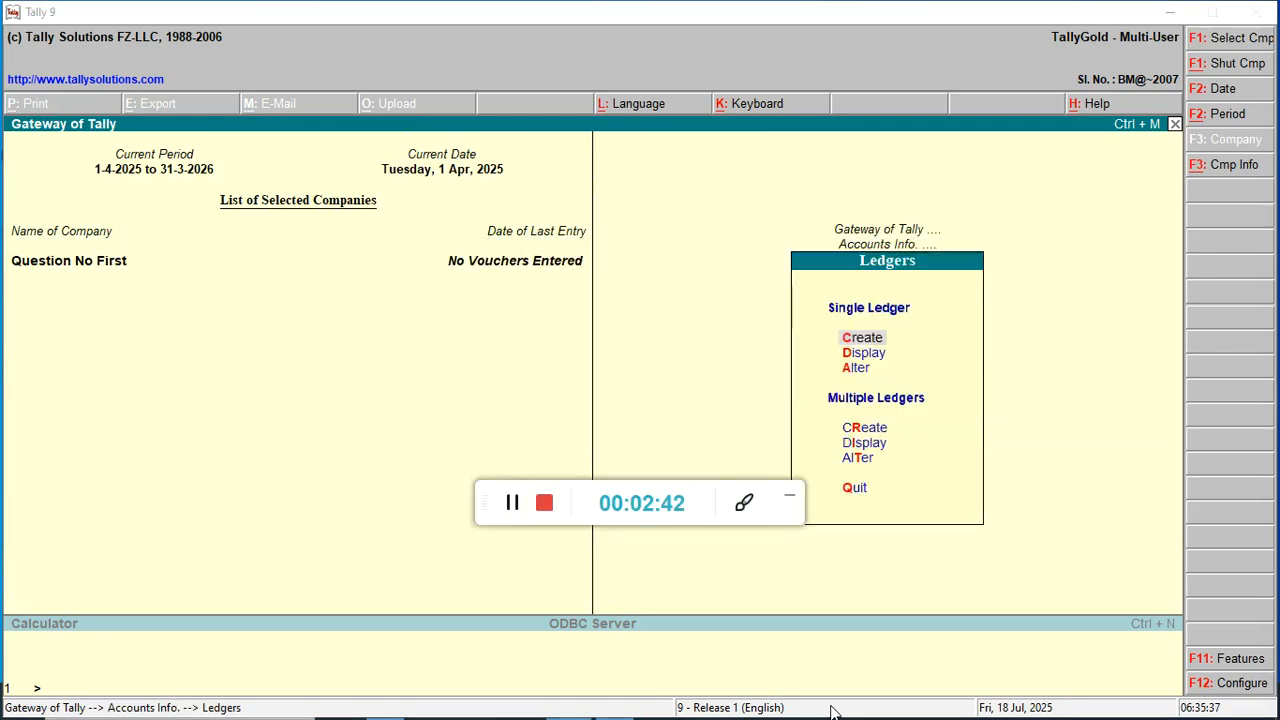
{"action": "left_click", "coordinate": [790, 497]}
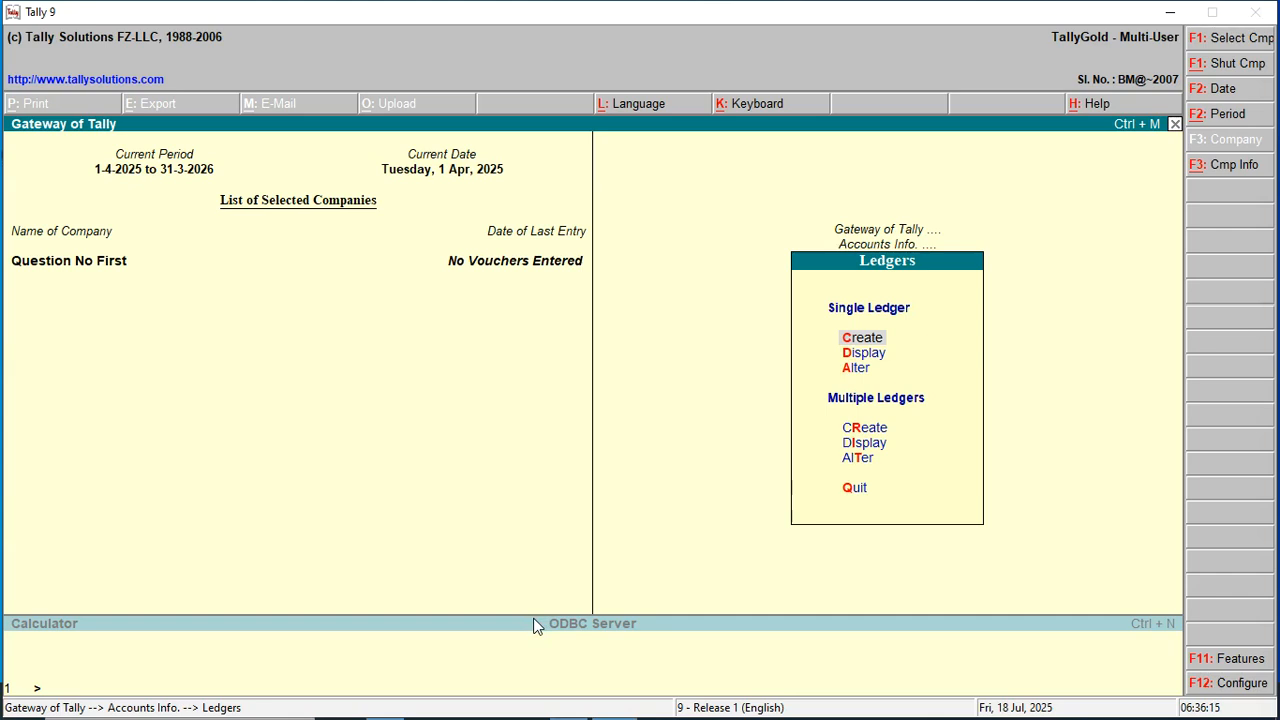
{"action": "key", "text": "Down"}
{"action": "key", "text": "Up"}
{"action": "key", "text": "Down"}
{"action": "key", "text": "Down"}
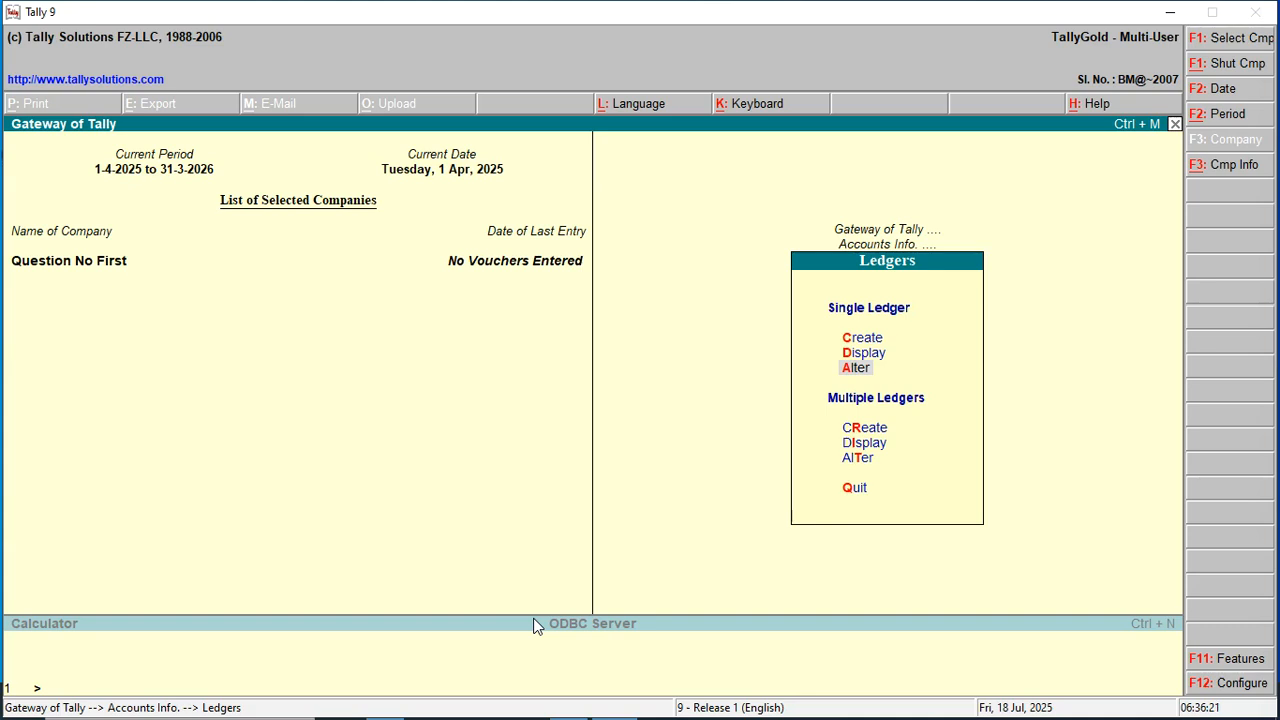
{"action": "key", "text": "Up"}
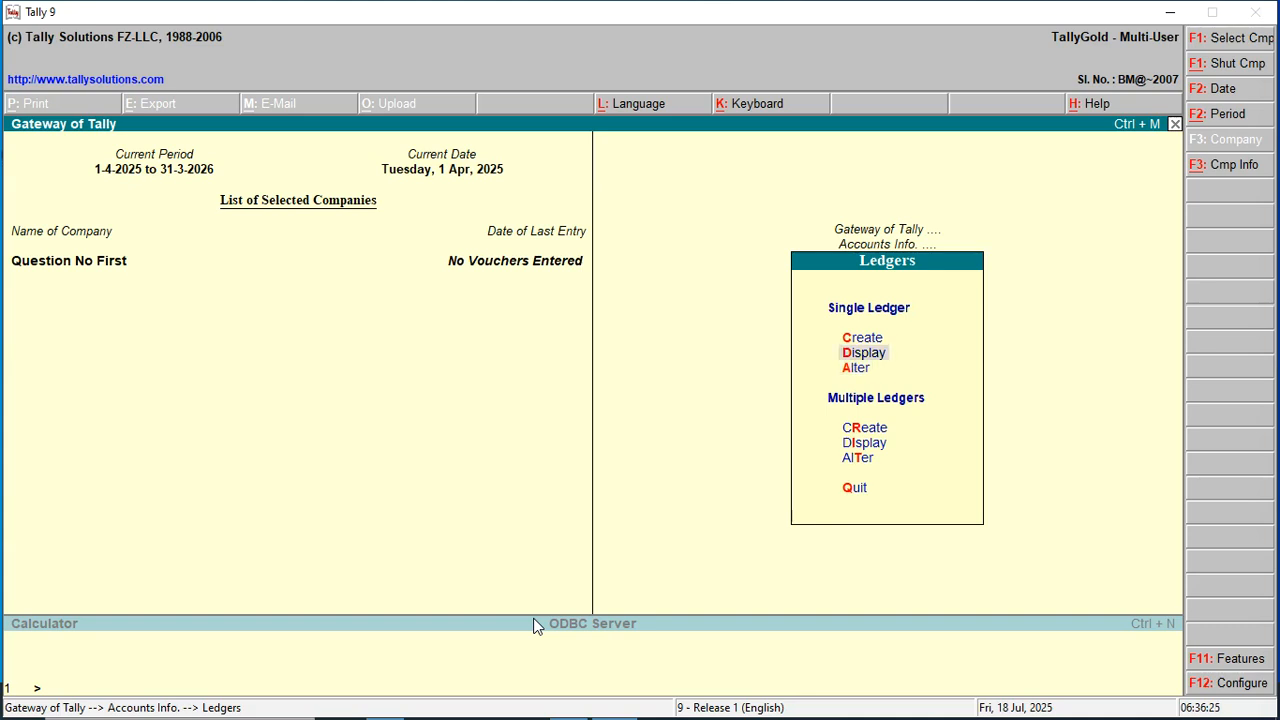
{"action": "key", "text": "Up"}
{"action": "key", "text": "Return"}
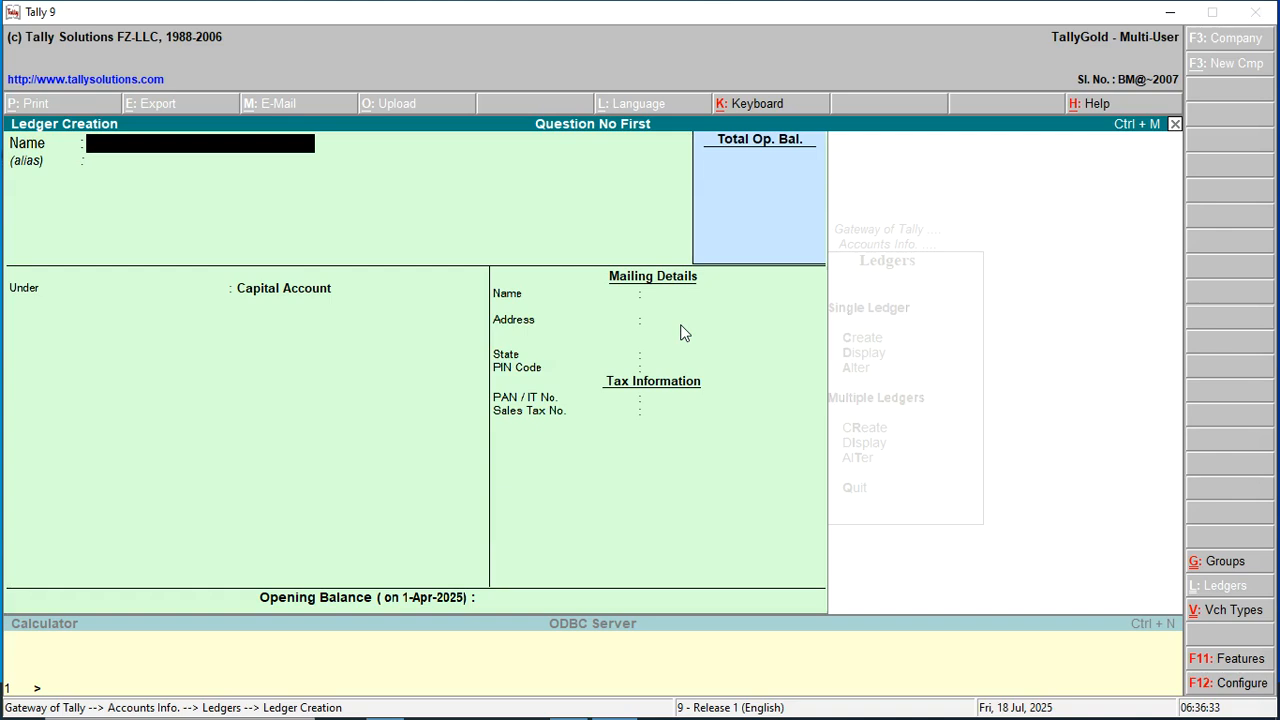
Create the Purchases A/c ledger under the Purchase Accounts group.
{"action": "type", "text": "Purchases A/c"}
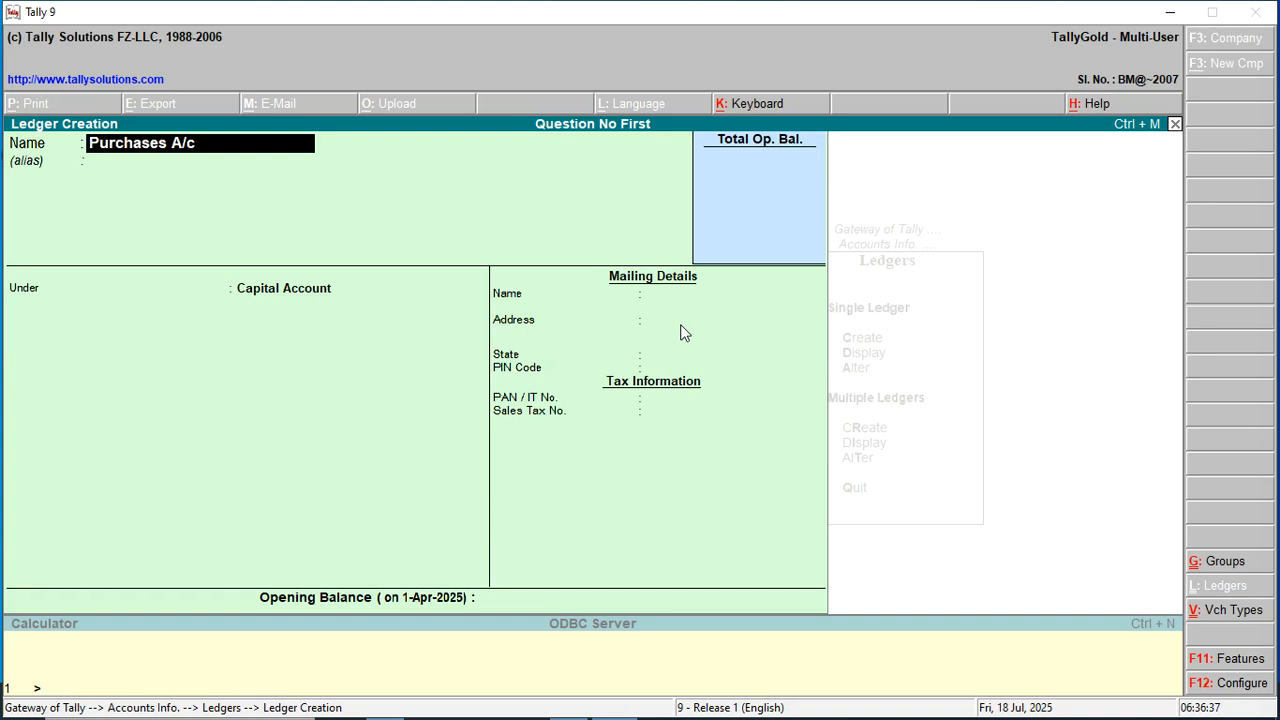
{"action": "key", "text": "Return"}
{"action": "key", "text": "Return"}
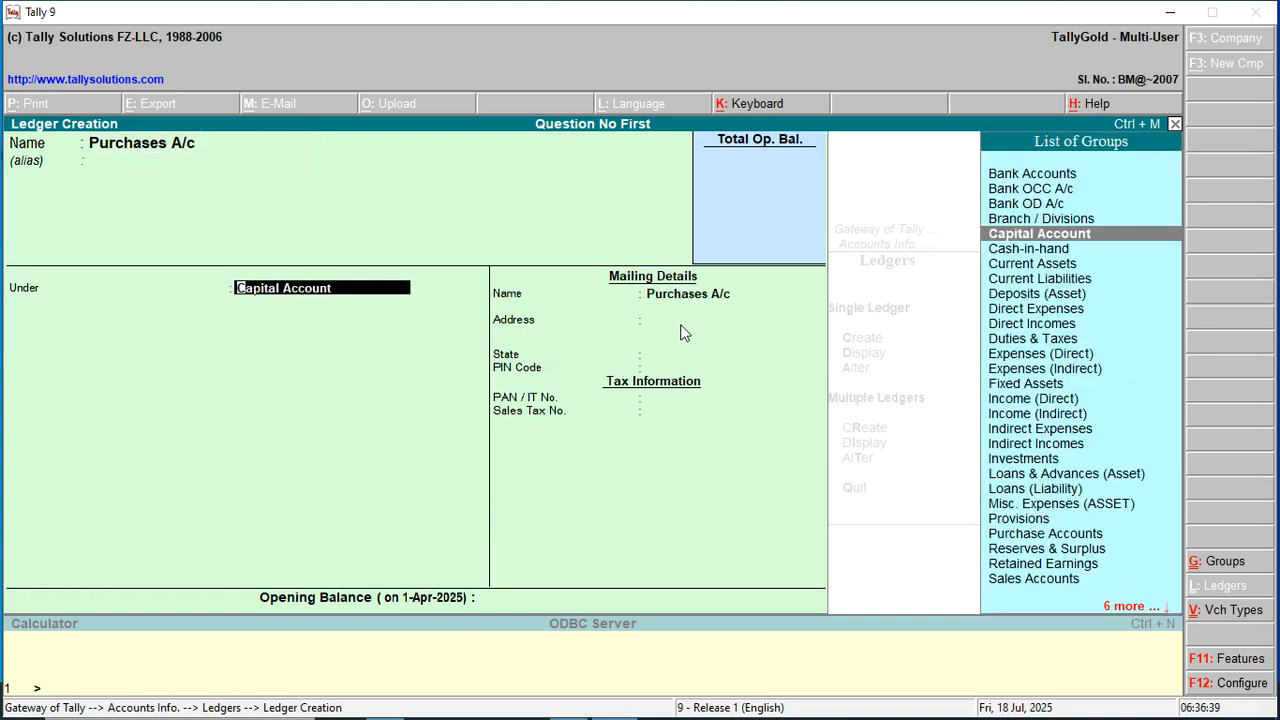
{"action": "type", "text": "P"}
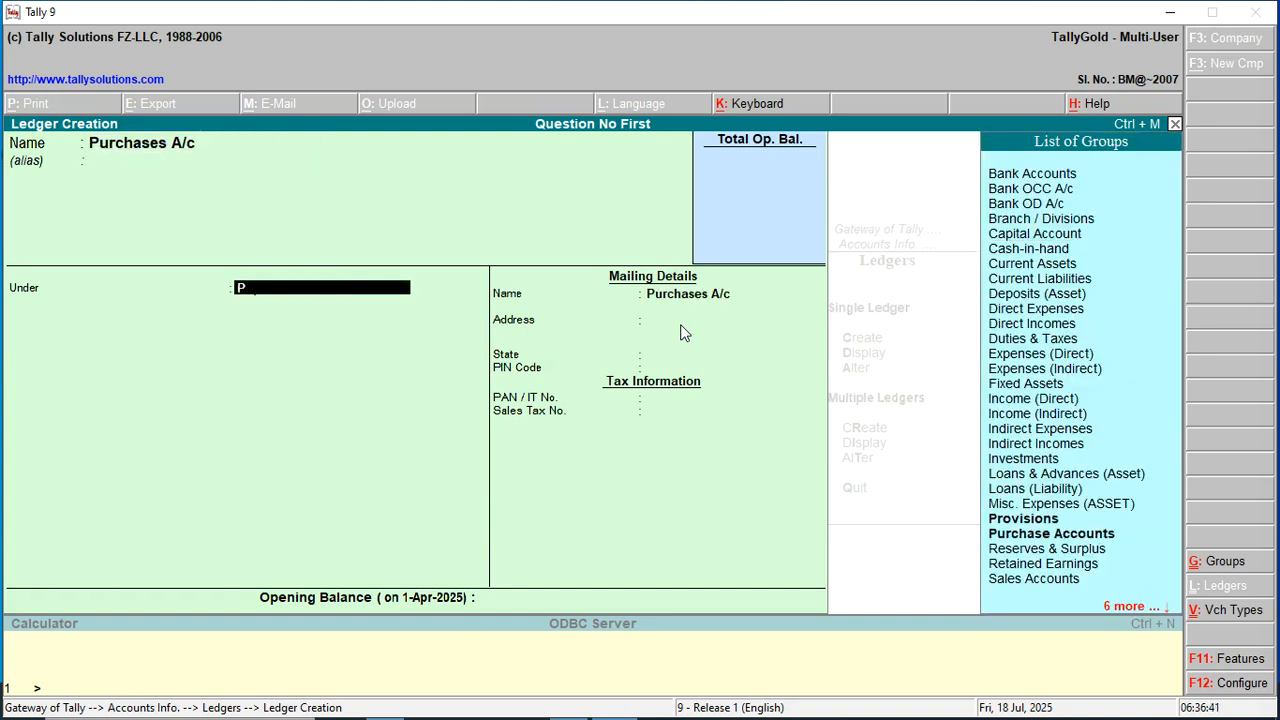
{"action": "type", "text": "u"}
{"action": "key", "text": "Return"}
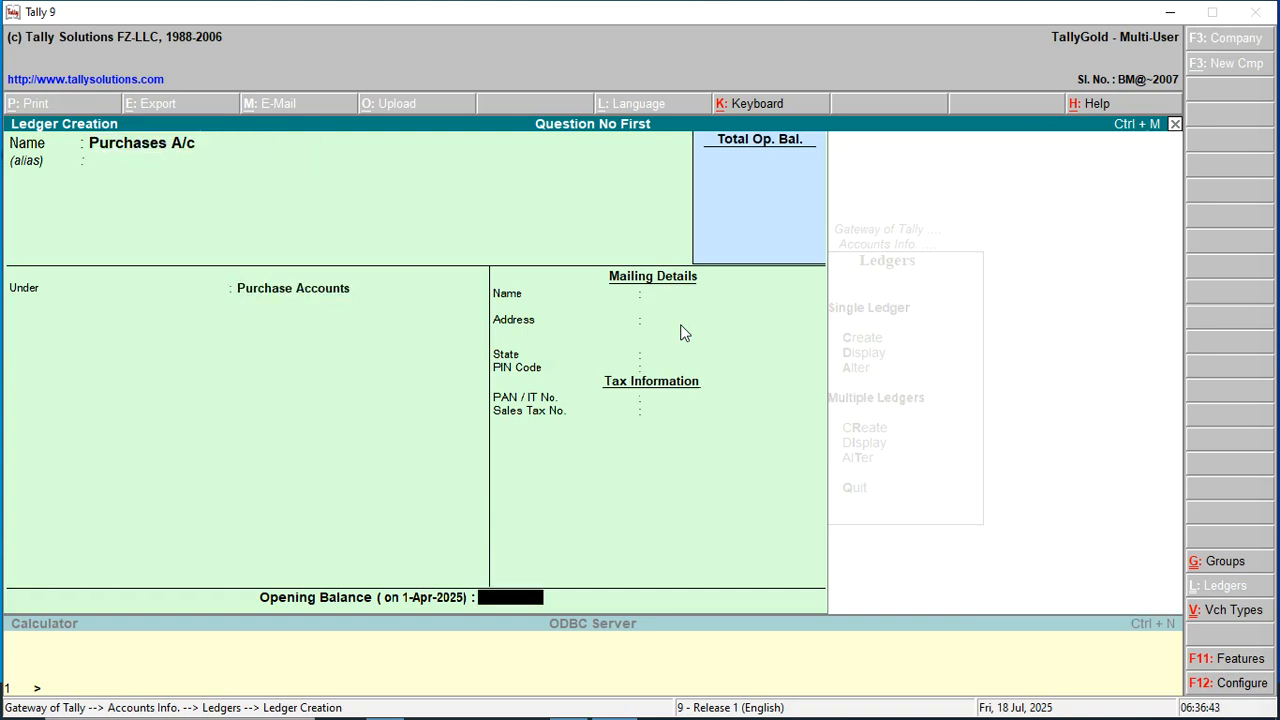
{"action": "key", "text": "Return"}
{"action": "key", "text": "Return"}
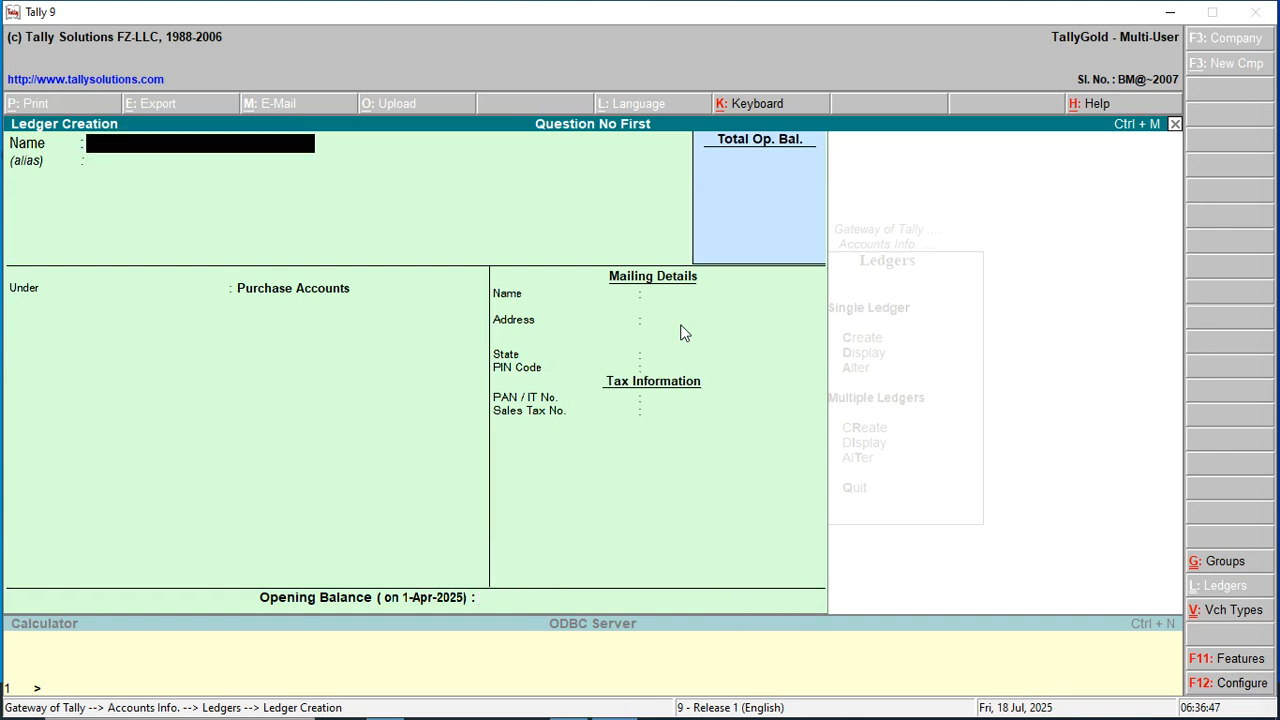
Enter a party's A/c ledger under Sundry Debtors with state Not Applicable, then decline saving.
{"action": "type", "text": "Palak's"}
{"action": "type", "text": "A/c"}
{"action": "key", "text": "Return"}
{"action": "key", "text": "Return"}
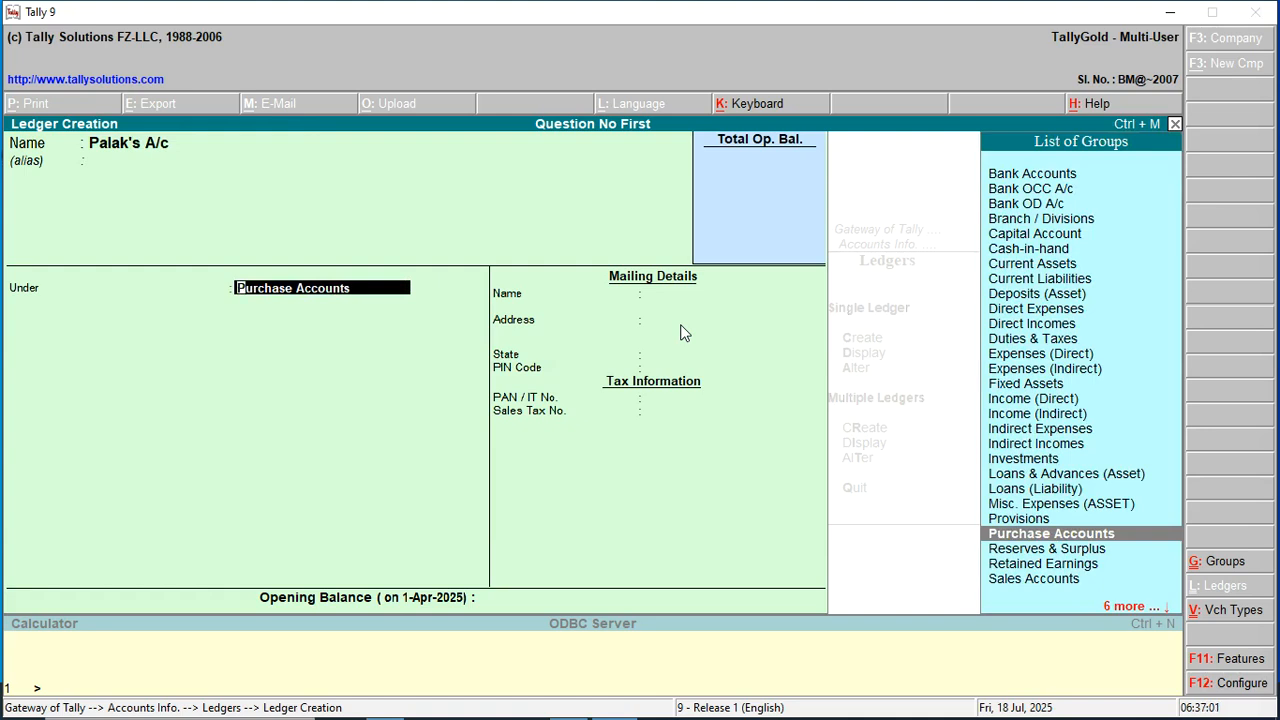
{"action": "type", "text": "S"}
{"action": "key", "text": "Down"}
{"action": "key", "text": "Down"}
{"action": "key", "text": "Down"}
{"action": "key", "text": "Down"}
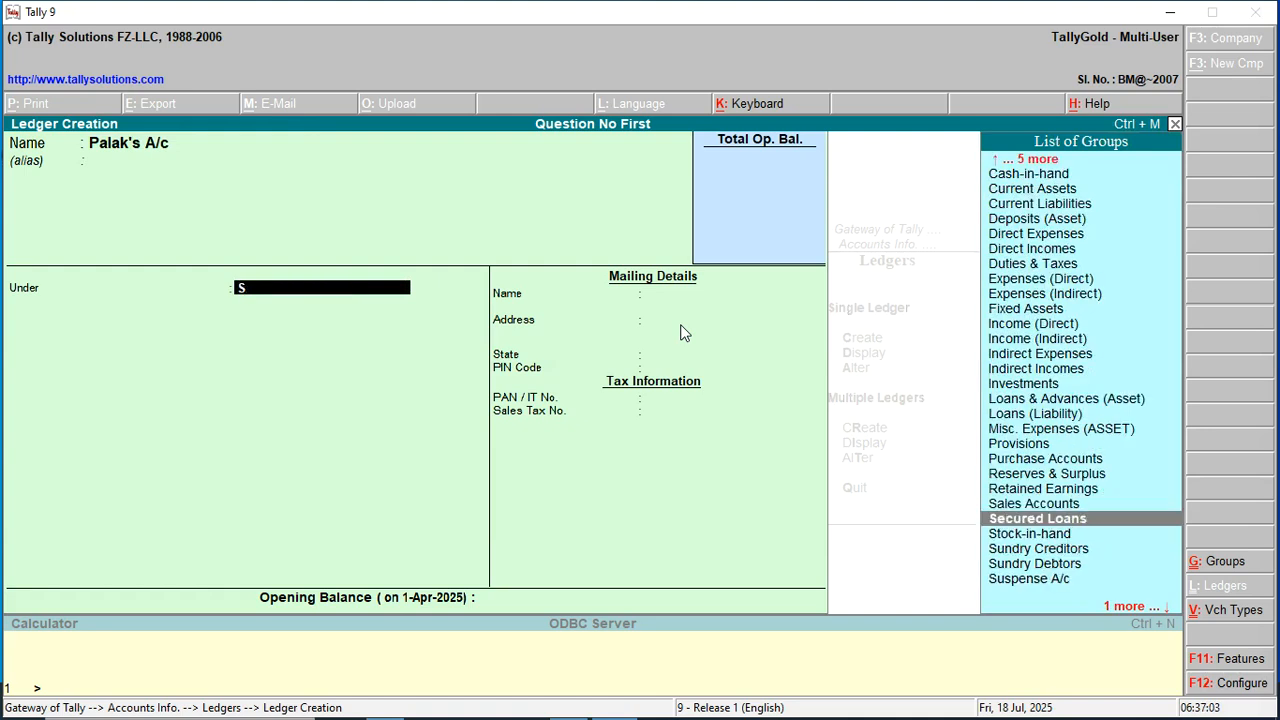
{"action": "key", "text": "Down"}
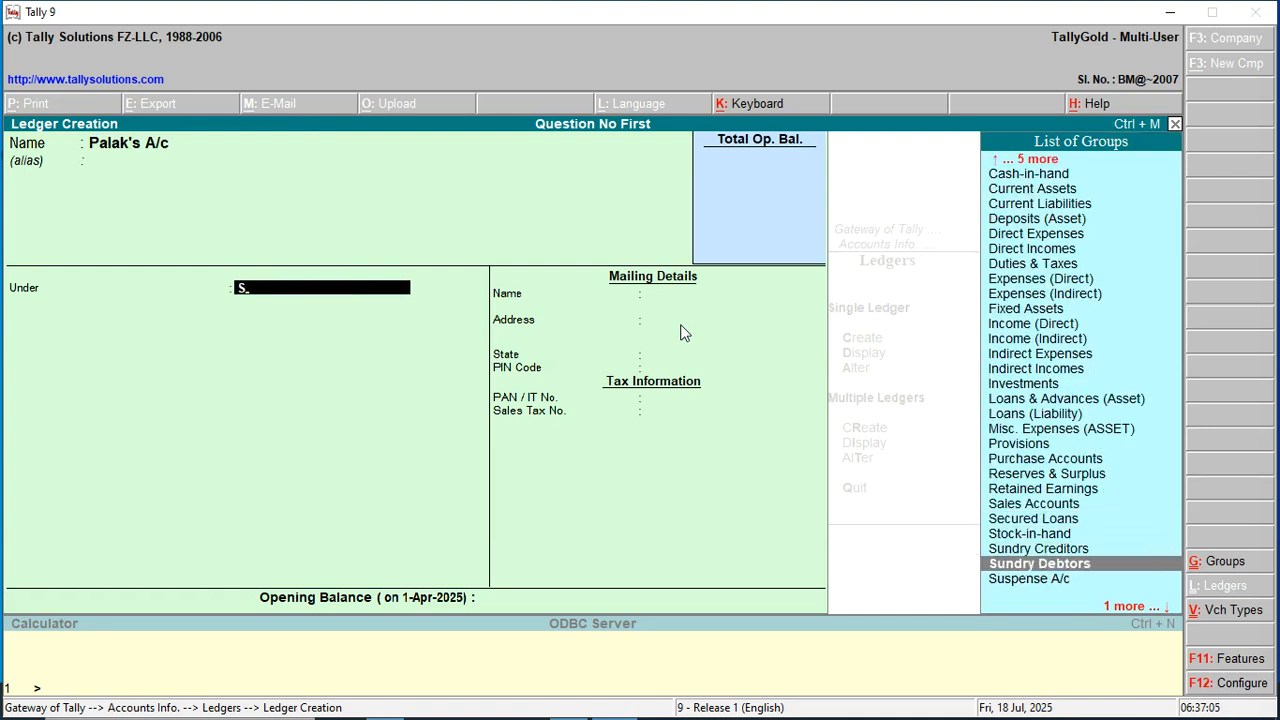
{"action": "key", "text": "Return"}
{"action": "key", "text": "Return"}
{"action": "key", "text": "Return"}
{"action": "key", "text": "Return"}
{"action": "key", "text": "Return"}
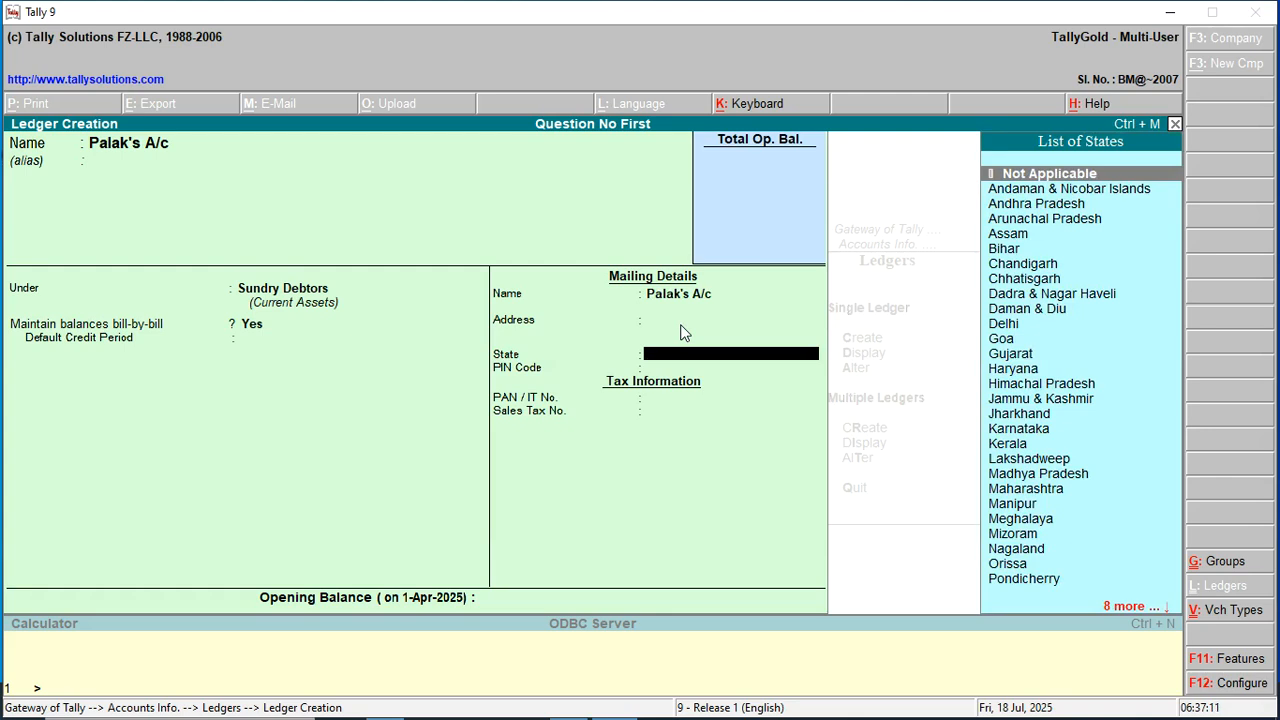
{"action": "key", "text": "Return"}
{"action": "key", "text": "Return"}
{"action": "key", "text": "Return"}
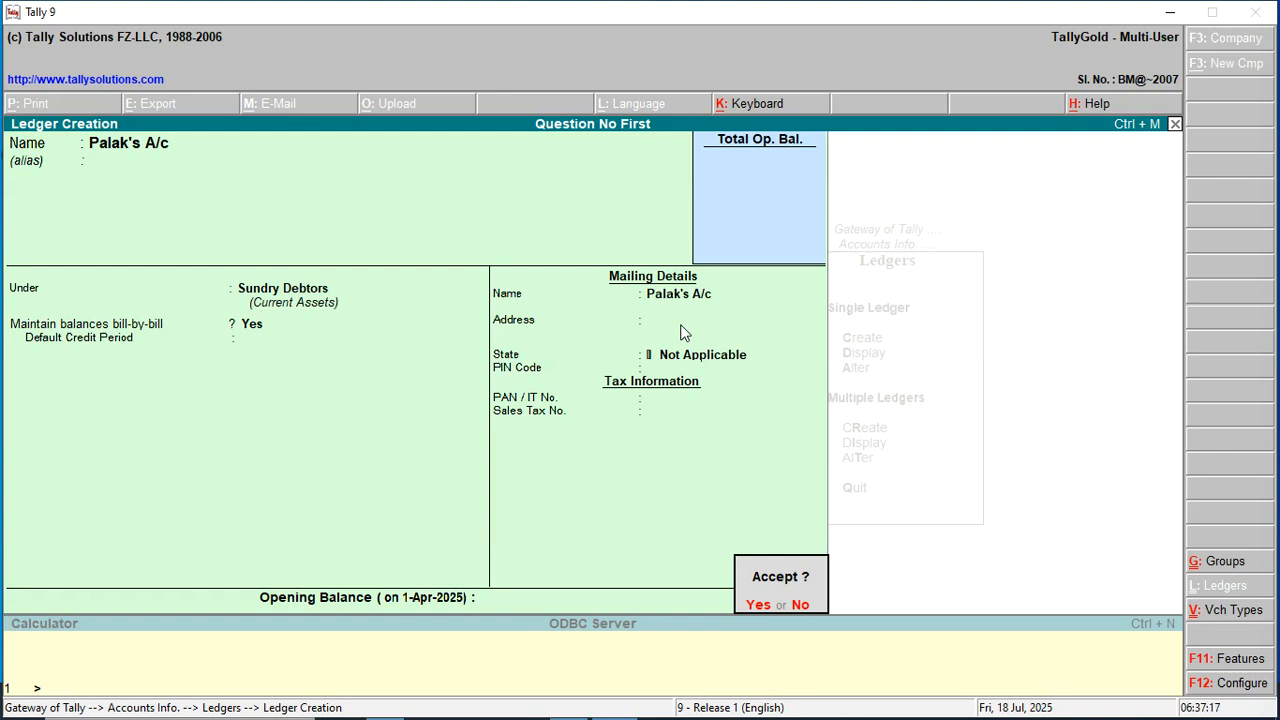
{"action": "key", "text": "n"}
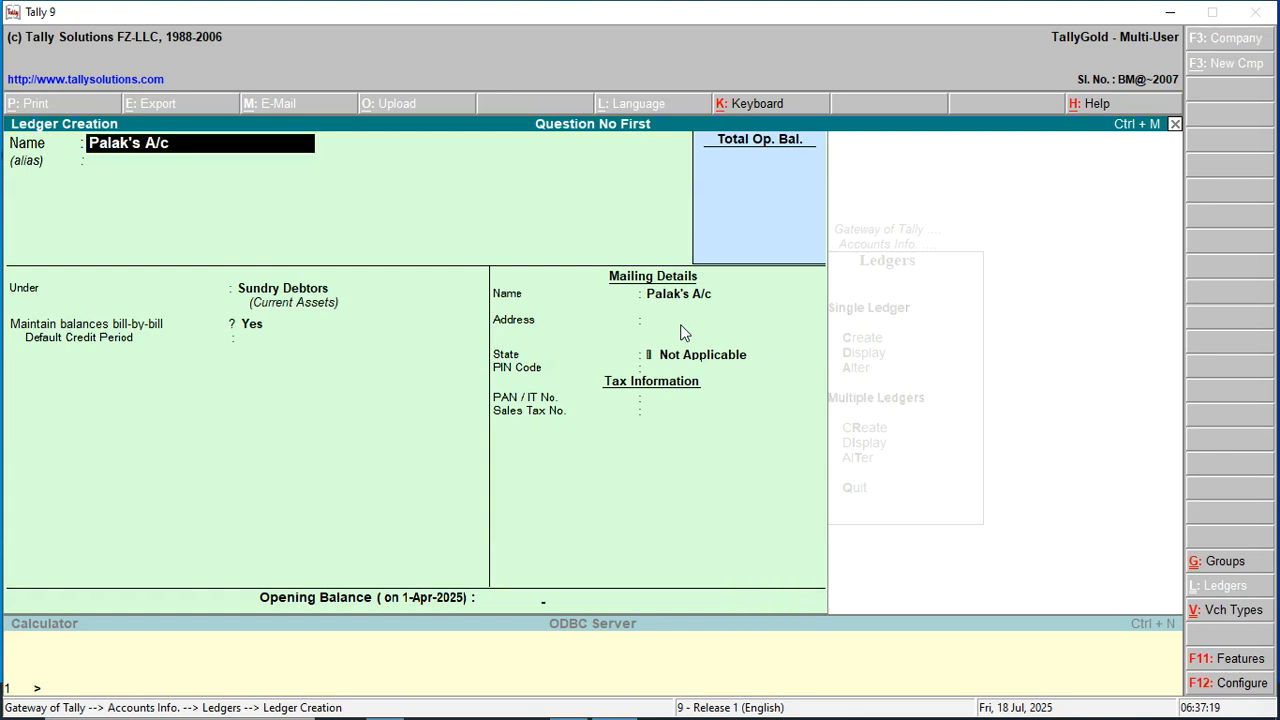
Move that party ledger to Sundry Creditors and save it.
{"action": "key", "text": "Return"}
{"action": "key", "text": "Return"}
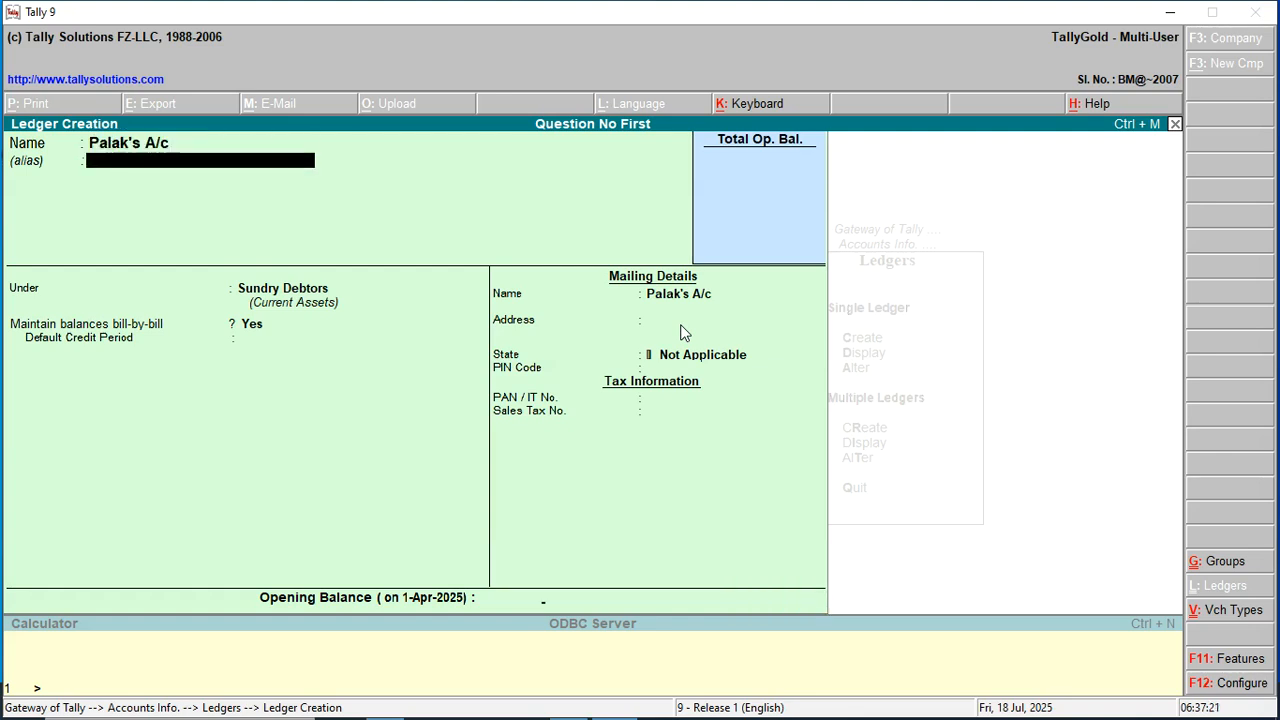
{"action": "key", "text": "Up"}
{"action": "key", "text": "Return"}
{"action": "key", "text": "Return"}
{"action": "key", "text": "Return"}
{"action": "key", "text": "Return"}
{"action": "key", "text": "Return"}
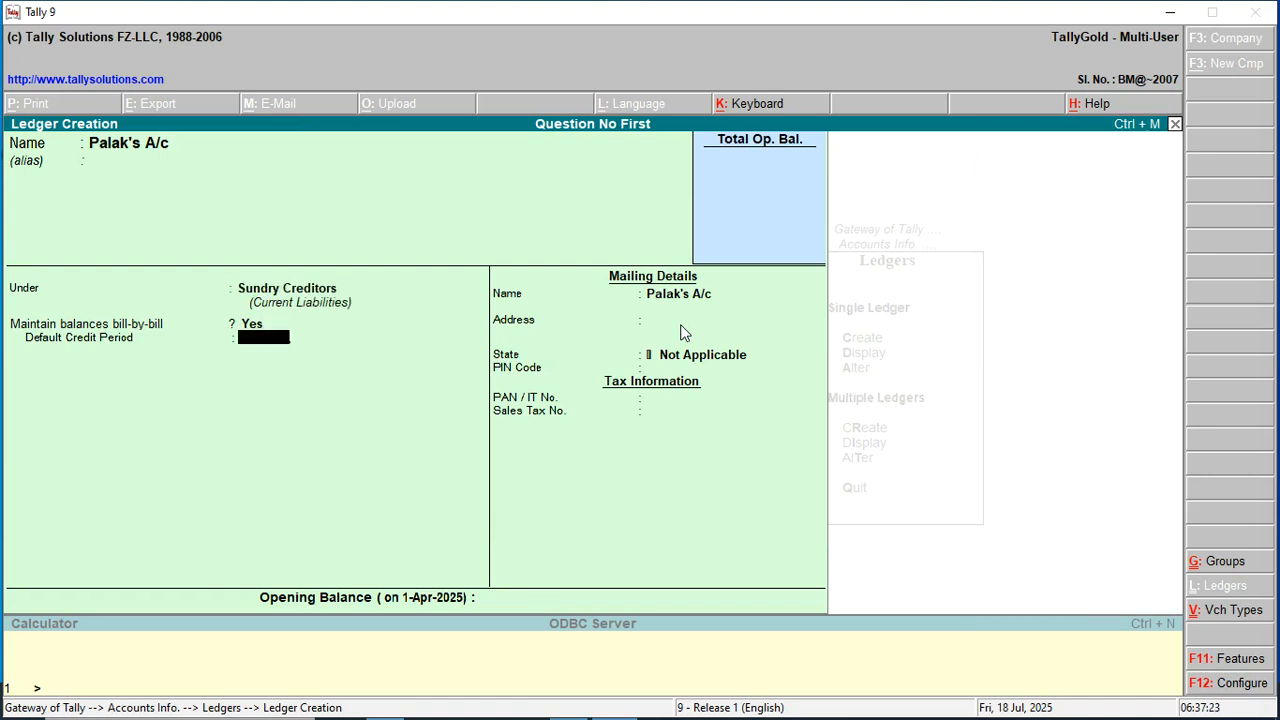
{"action": "key", "text": "Return"}
{"action": "key", "text": "Return"}
{"action": "key", "text": "Return"}
{"action": "key", "text": "Return"}
{"action": "key", "text": "Return"}
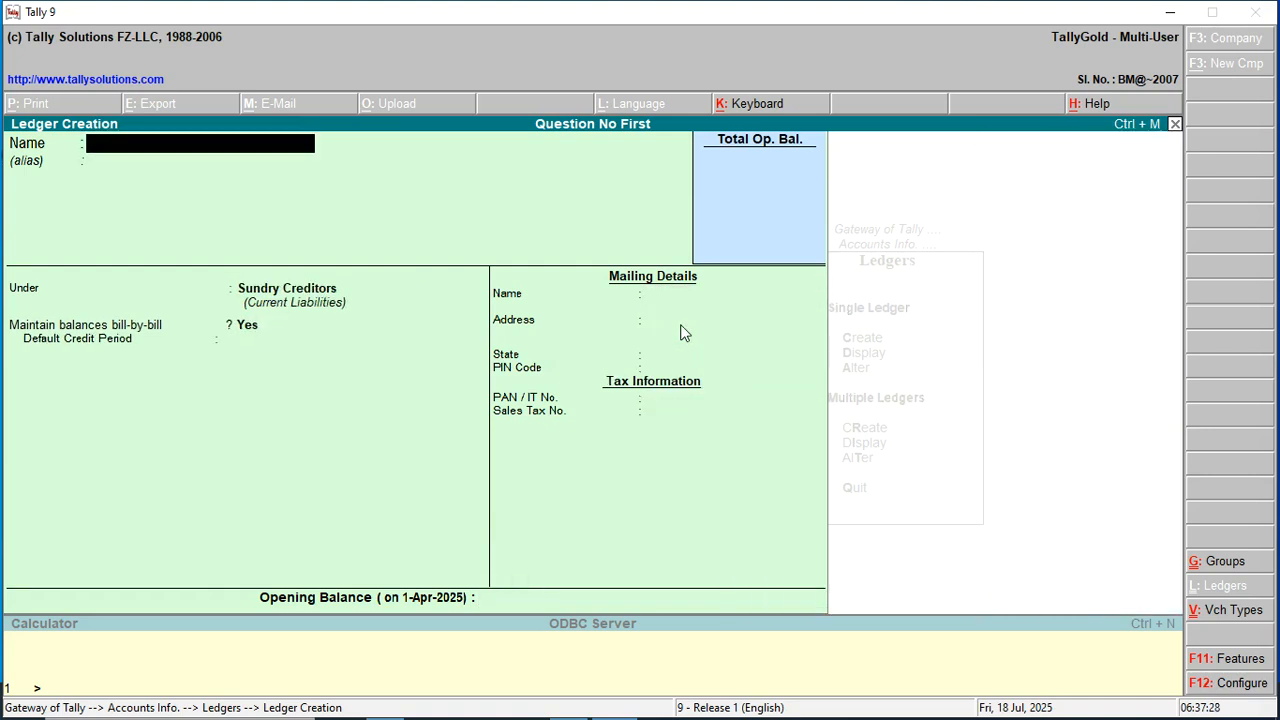
Create a customer's A/c ledger under Sundry Debtors.
{"action": "type", "text": "Simaran's A/c"}
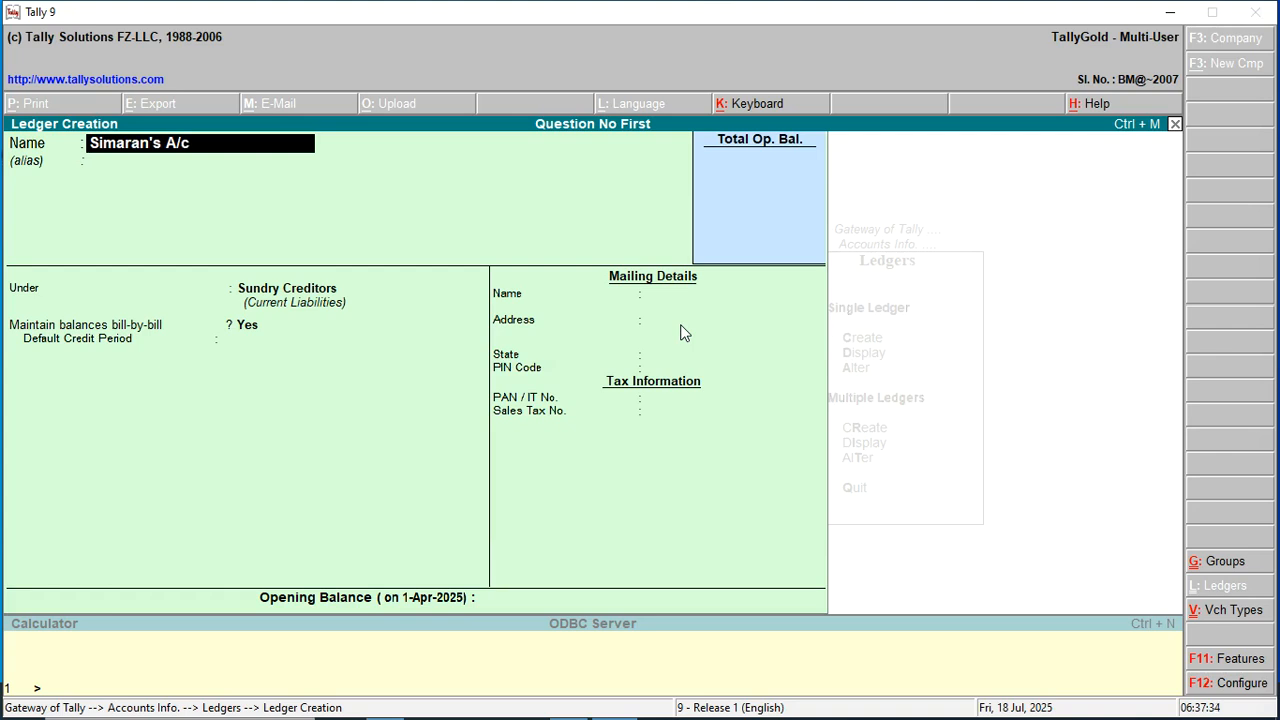
{"action": "key", "text": "Return"}
{"action": "key", "text": "Return"}
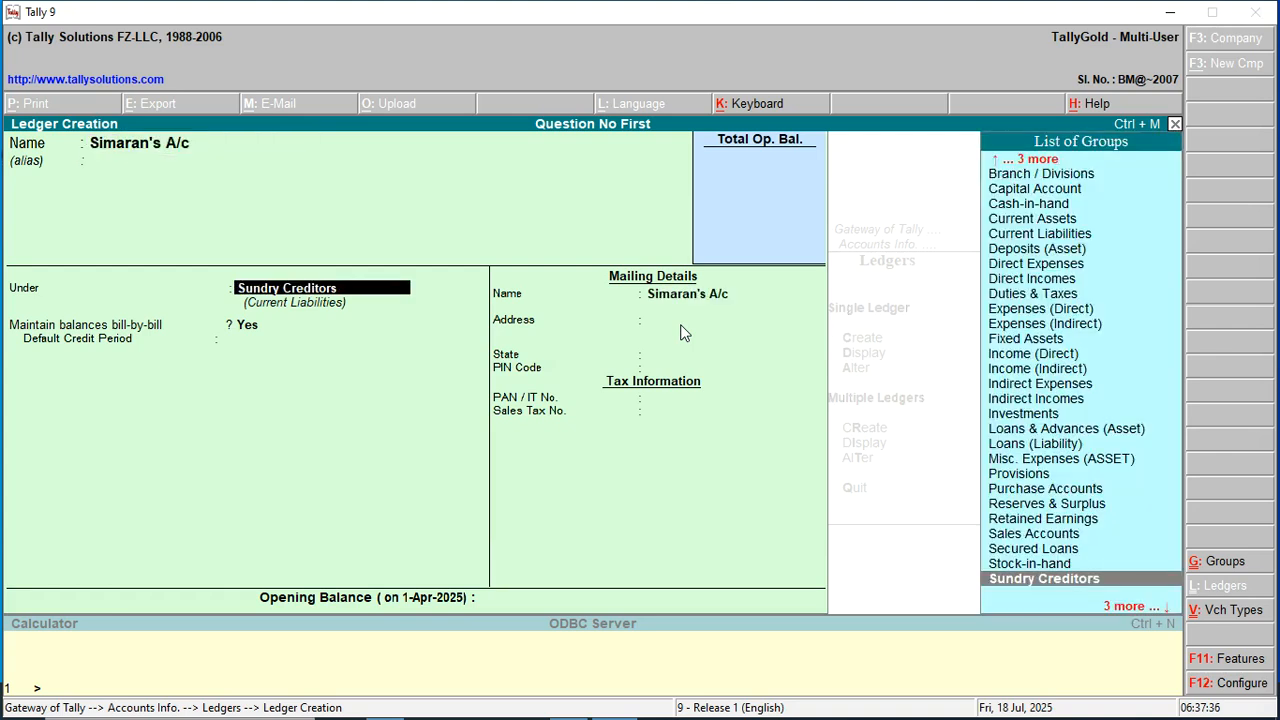
{"action": "key", "text": "Down"}
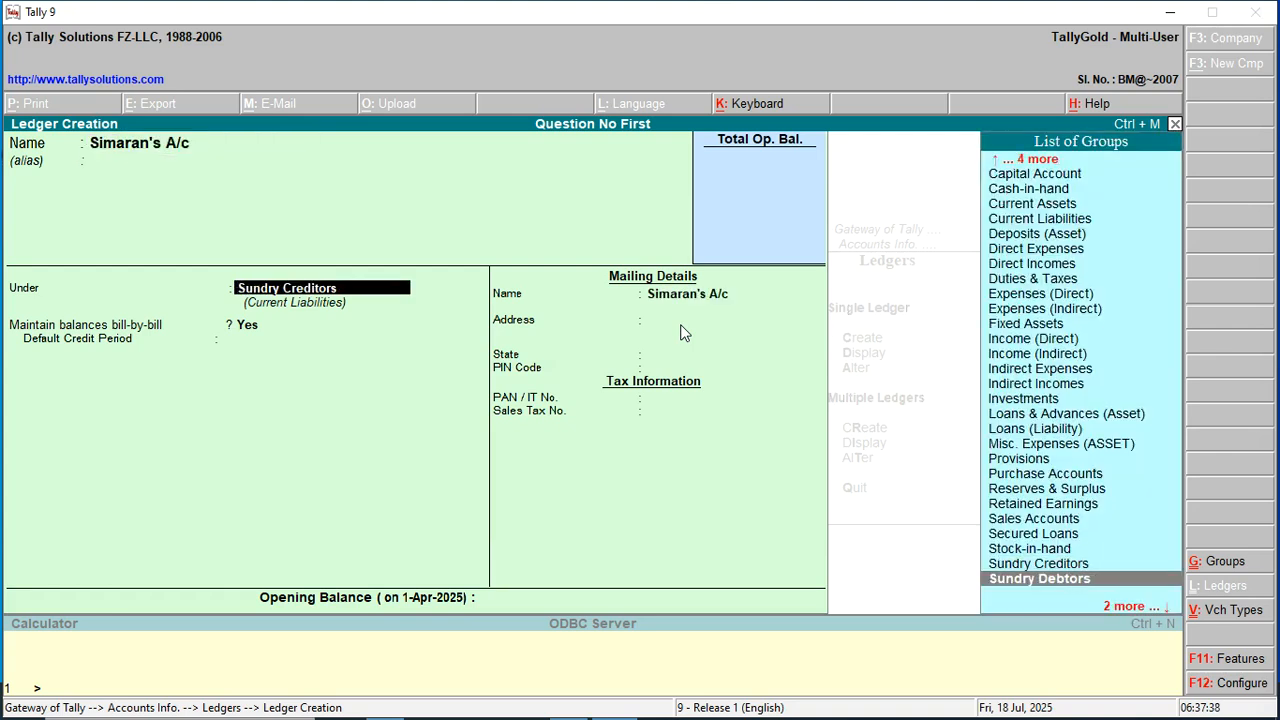
{"action": "key", "text": "Return"}
{"action": "key", "text": "Return"}
{"action": "key", "text": "Return"}
{"action": "key", "text": "Return"}
{"action": "key", "text": "Return"}
{"action": "key", "text": "Return"}
{"action": "key", "text": "Return"}
{"action": "key", "text": "Return"}
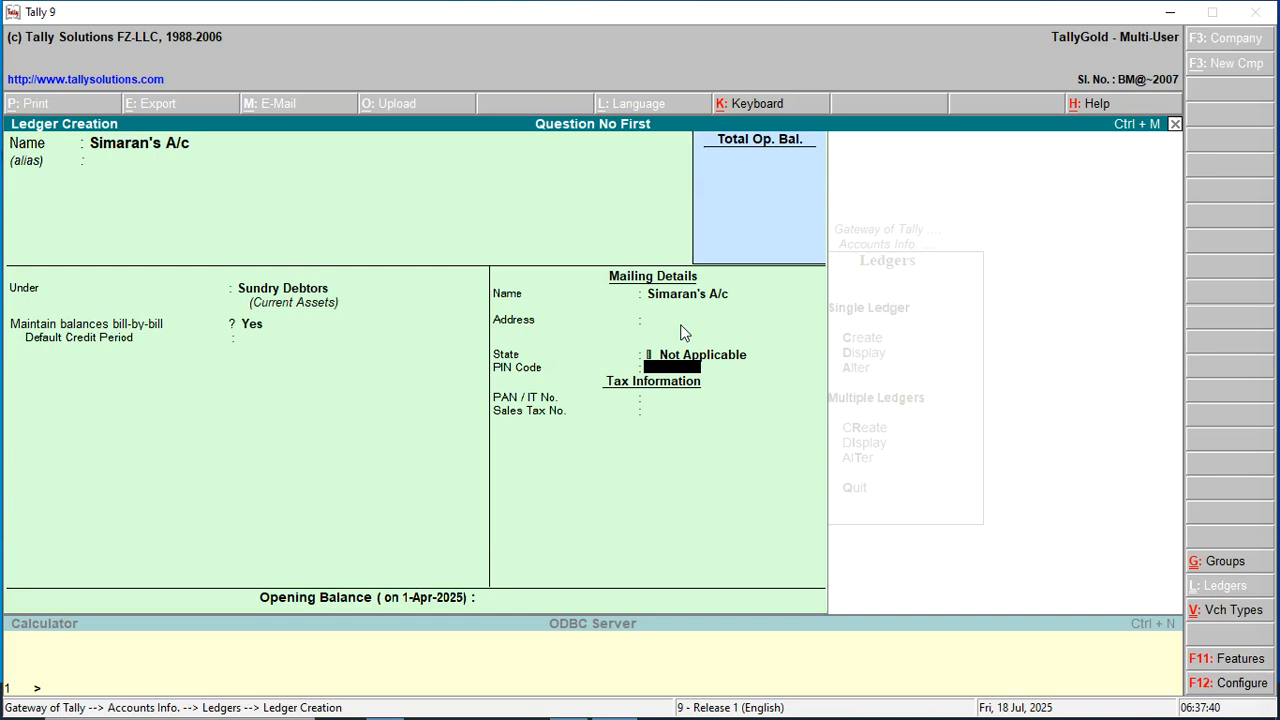
{"action": "key", "text": "Return"}
{"action": "key", "text": "Return"}
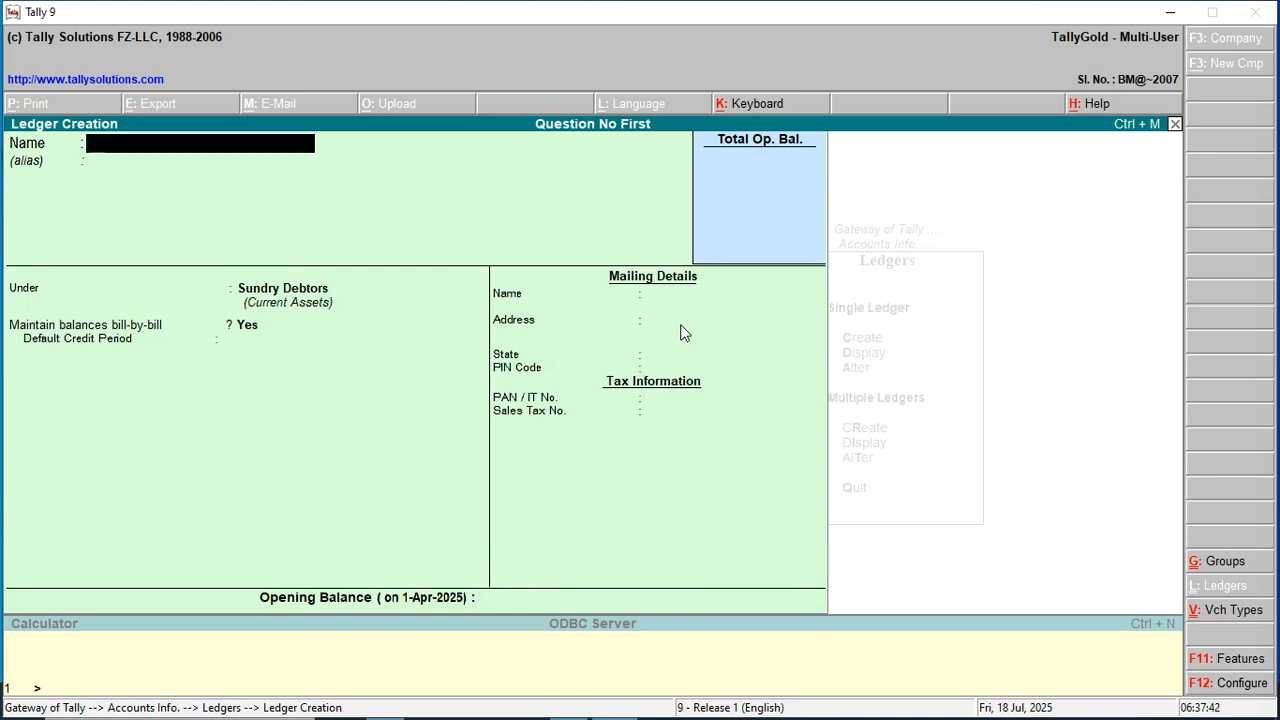
Create a supplier's A/c ledger under Sundry Creditors.
{"action": "type", "text": "A"}
{"action": "key", "text": "BackSpace"}
{"action": "type", "text": "Sadhana's A/c"}
{"action": "key", "text": "Return"}
{"action": "key", "text": "Return"}
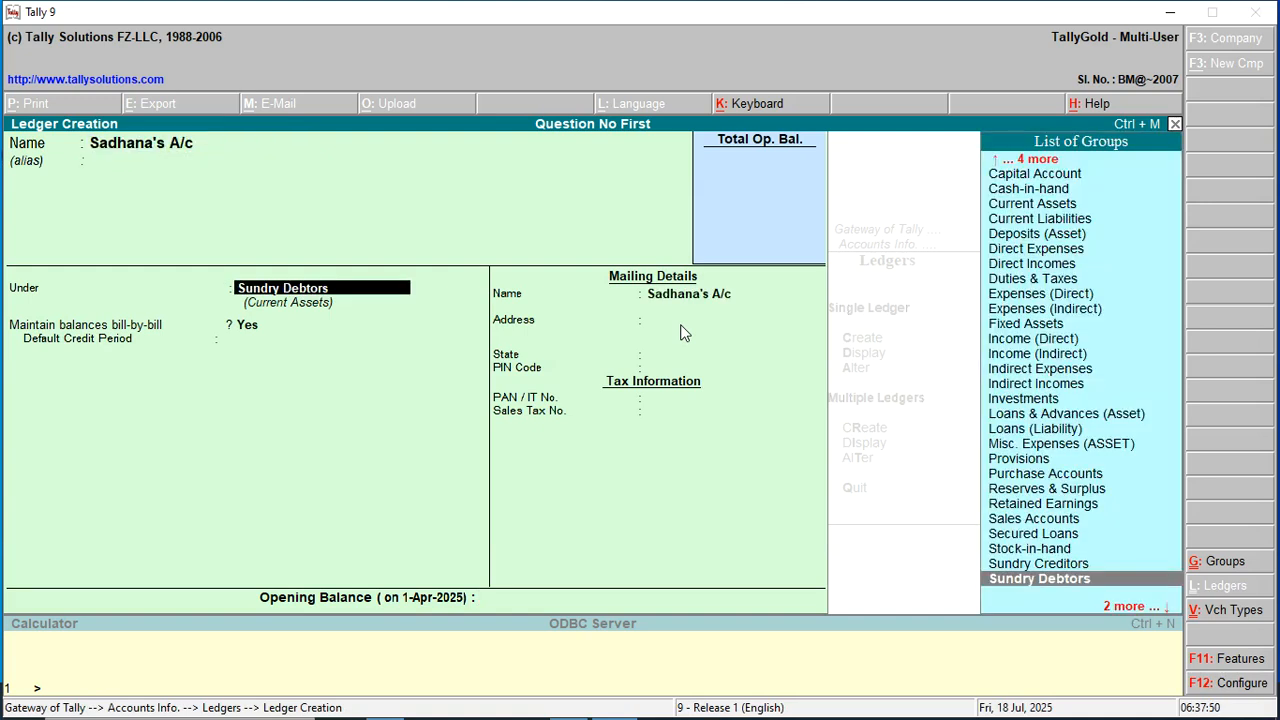
{"action": "key", "text": "Up"}
{"action": "key", "text": "Up"}
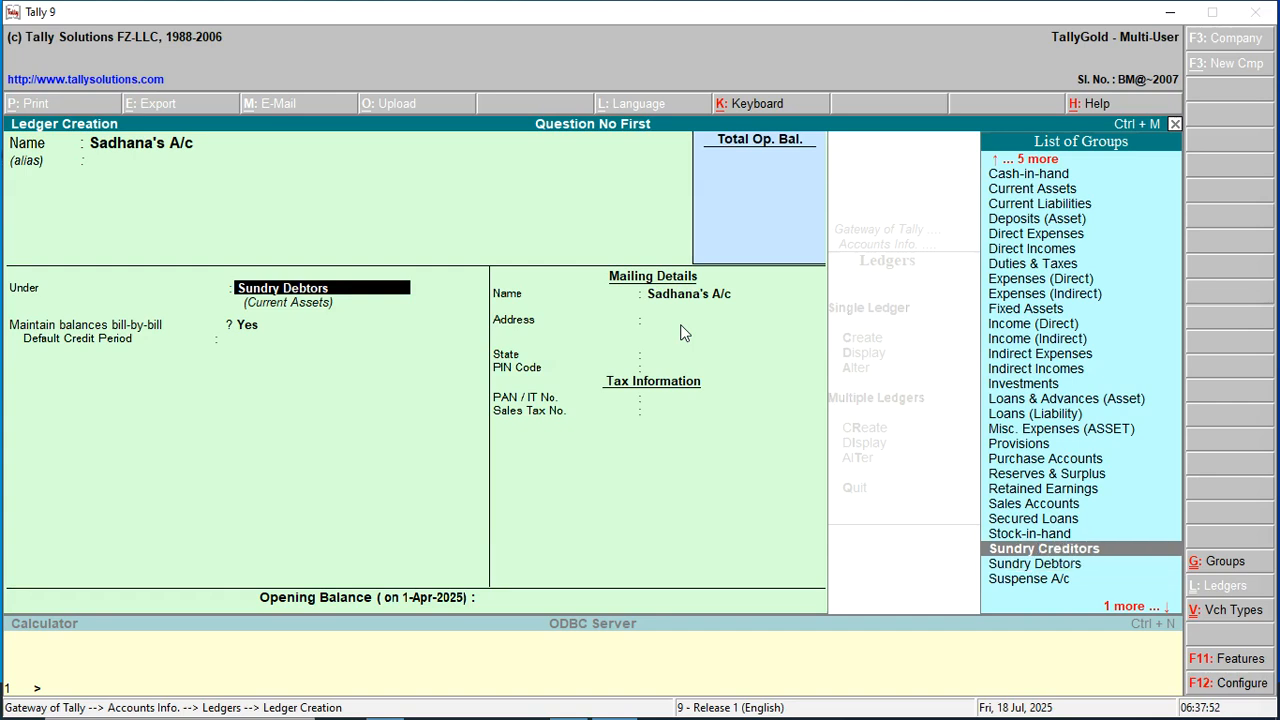
{"action": "key", "text": "Return"}
{"action": "key", "text": "Return"}
{"action": "key", "text": "Return"}
{"action": "key", "text": "Return"}
{"action": "key", "text": "Return"}
{"action": "key", "text": "Return"}
{"action": "key", "text": "Return"}
{"action": "key", "text": "Return"}
{"action": "key", "text": "Return"}
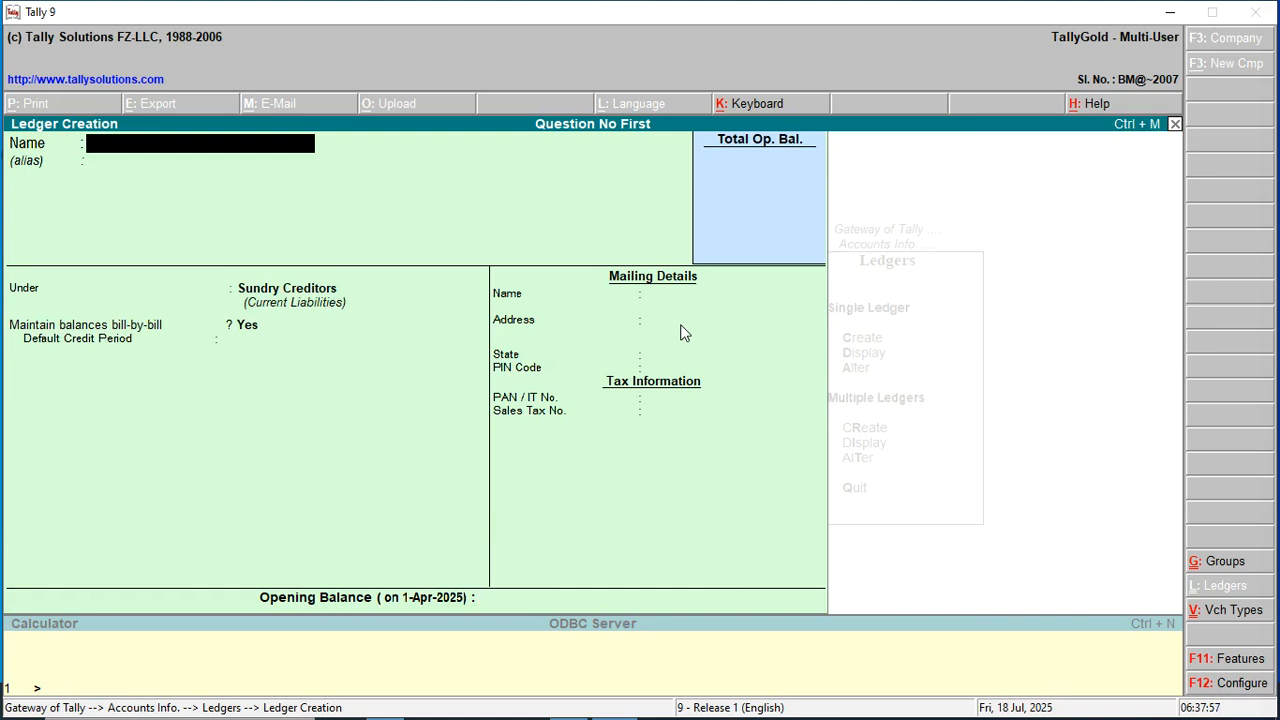
Create the Salary A/c ledger under Indirect Expenses and save it.
{"action": "type", "text": "Salary A/c"}
{"action": "key", "text": "Return"}
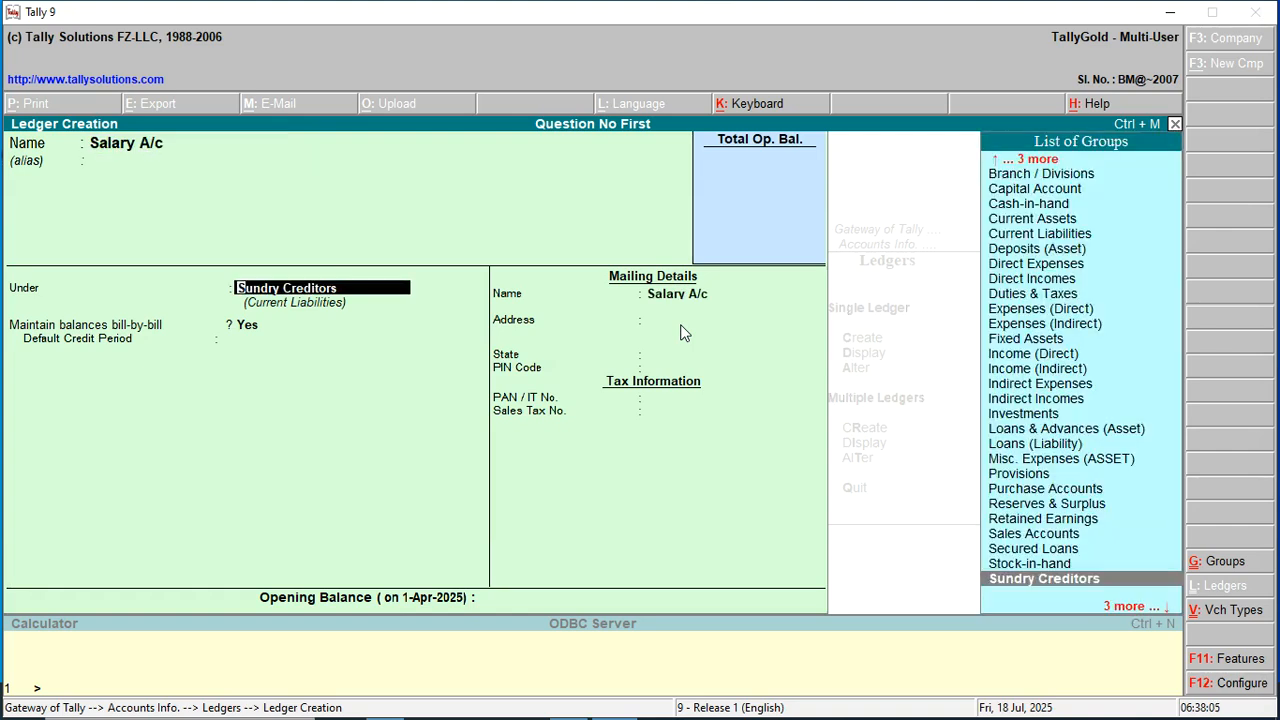
{"action": "type", "text": "i"}
{"action": "key", "text": "Down"}
{"action": "key", "text": "Down"}
{"action": "key", "text": "Down"}
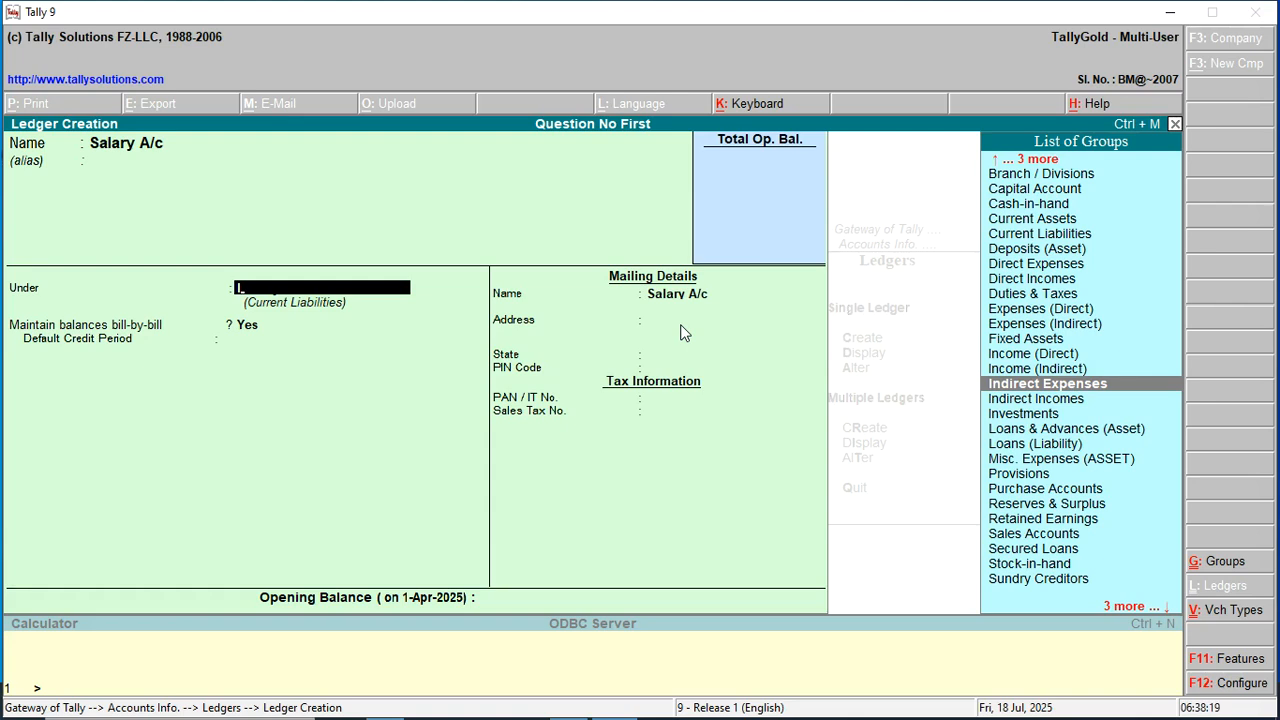
{"action": "key", "text": "Return"}
{"action": "key", "text": "Return"}
{"action": "key", "text": "Return"}
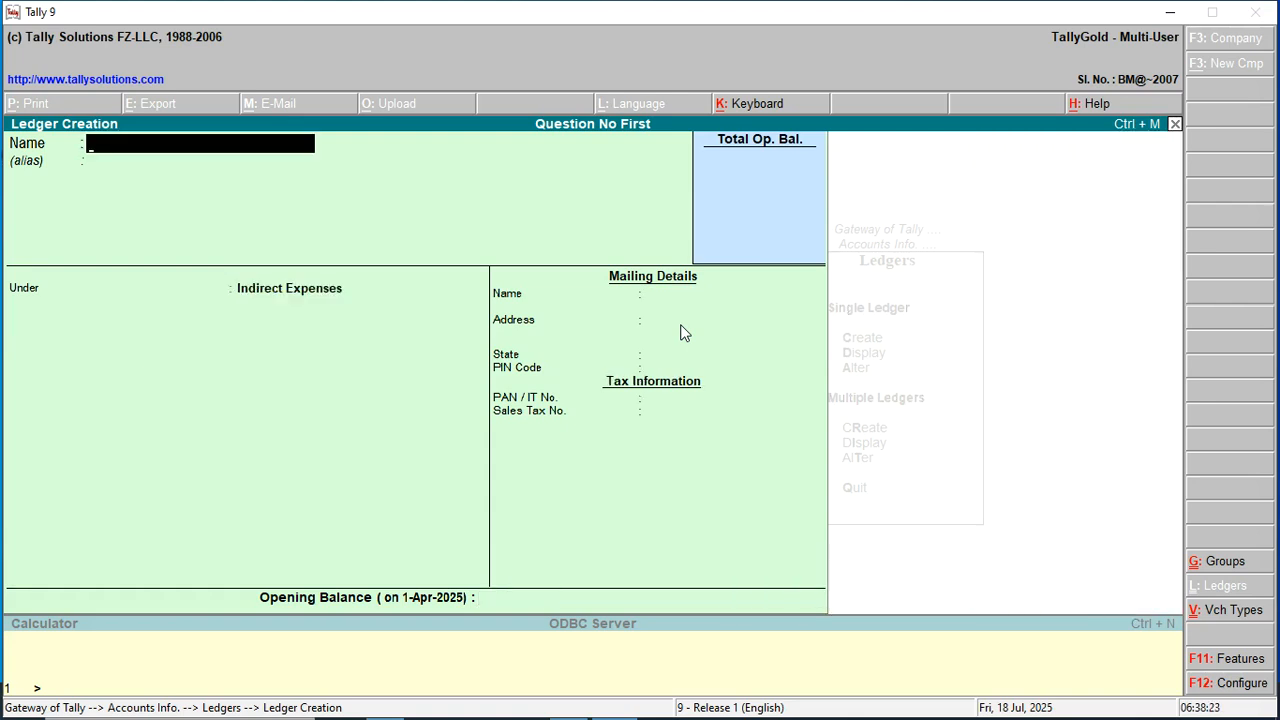
Enter a Commission A/c ledger and place it under Indirect Incomes.
{"action": "type", "text": "Commission A/c"}
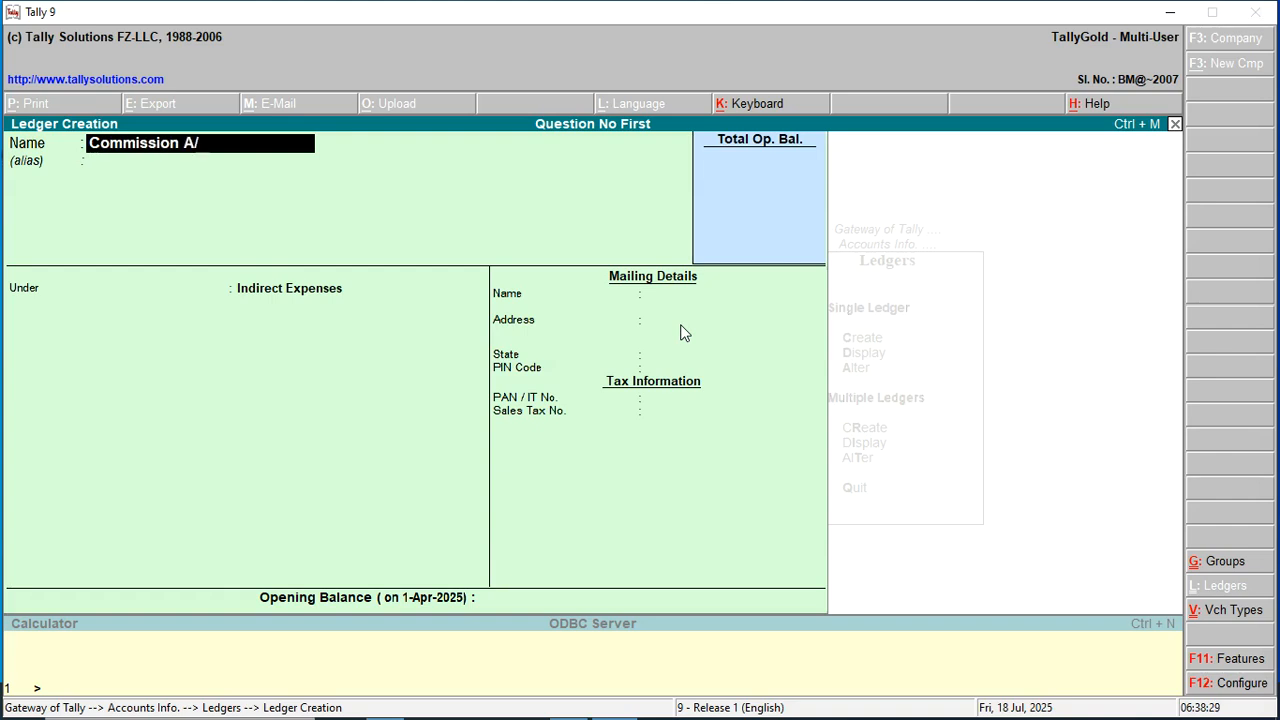
{"action": "key", "text": "Return"}
{"action": "key", "text": "Return"}
{"action": "key", "text": "Down"}
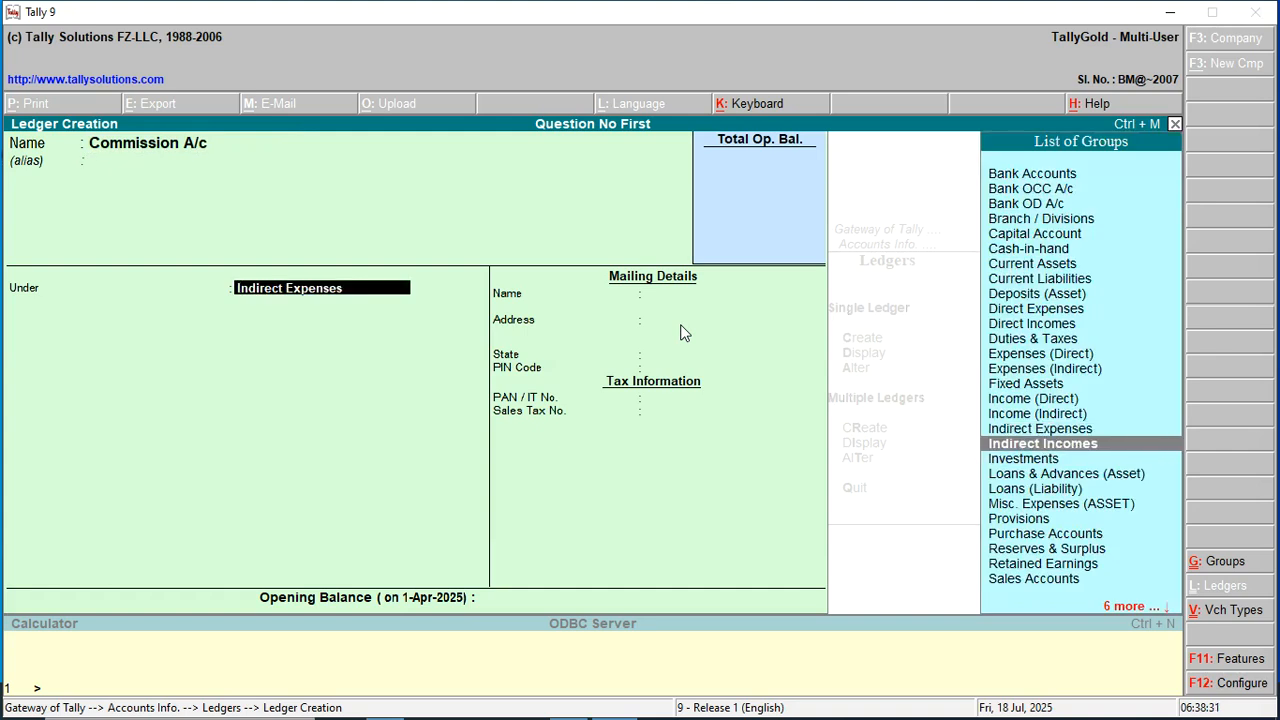
{"action": "key", "text": "Return"}
{"action": "key", "text": "Return"}
{"action": "key", "text": "Return"}
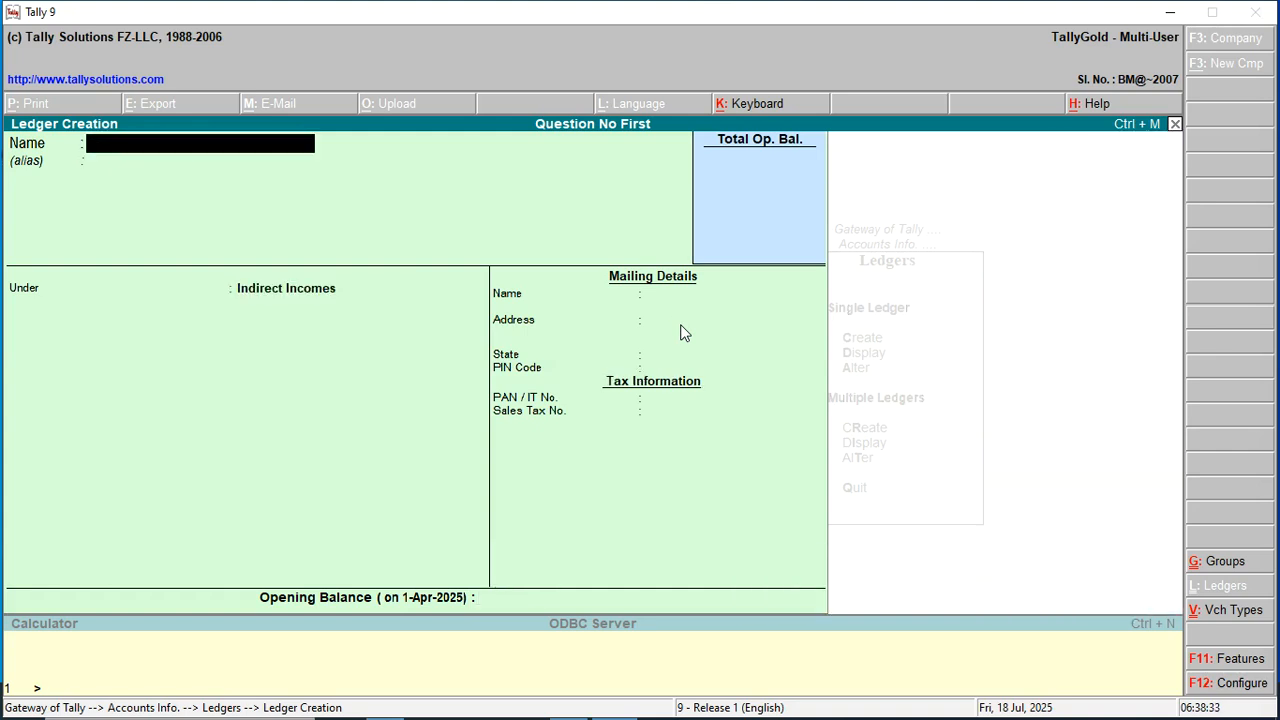
Quit the blank Ledger Creation form and return to the Gateway of Tally.
{"action": "key", "text": "Escape"}
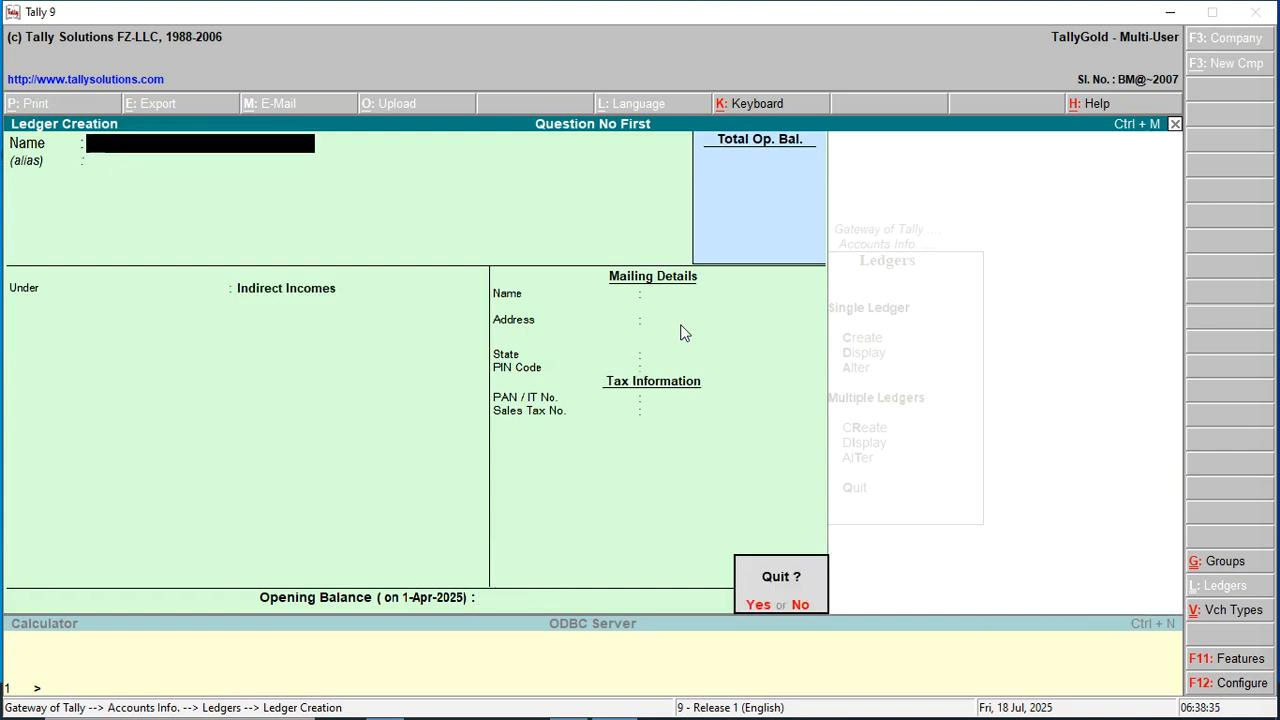
{"action": "key", "text": "Return"}
{"action": "key", "text": "Escape"}
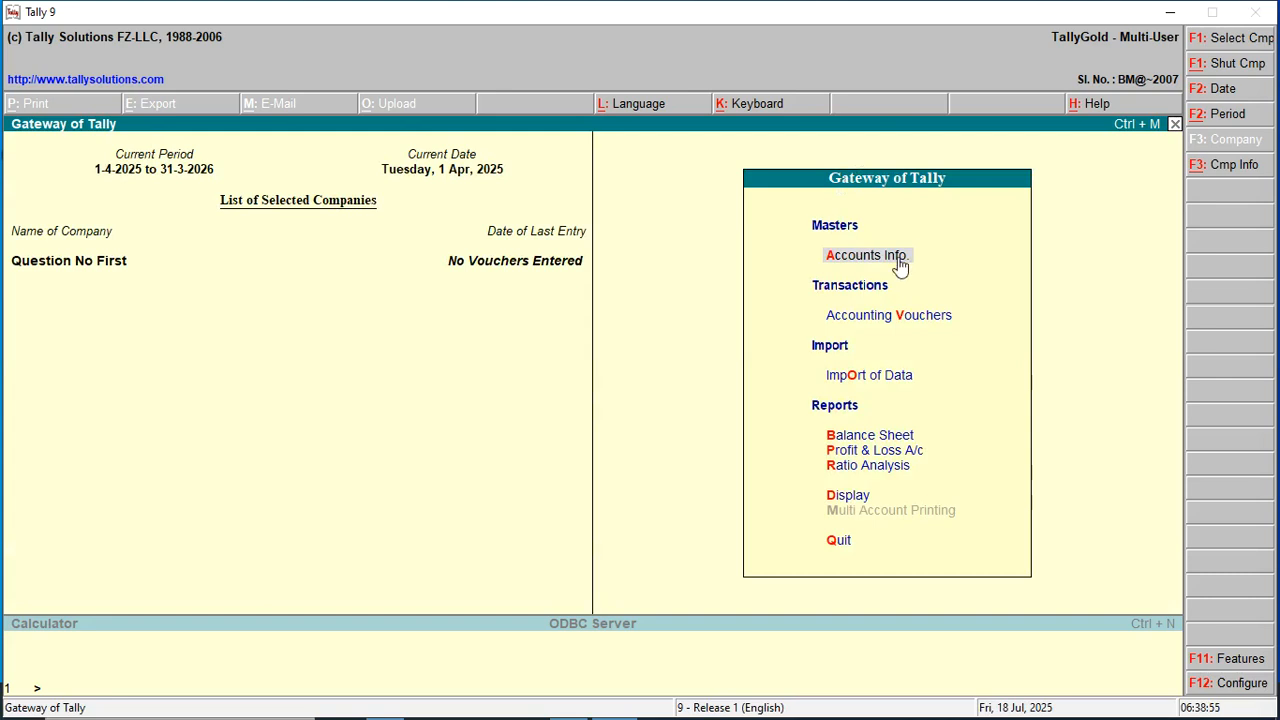
Display the List of Ledgers from Accounts Info, then close it.
{"action": "left_click", "coordinate": [836, 262]}
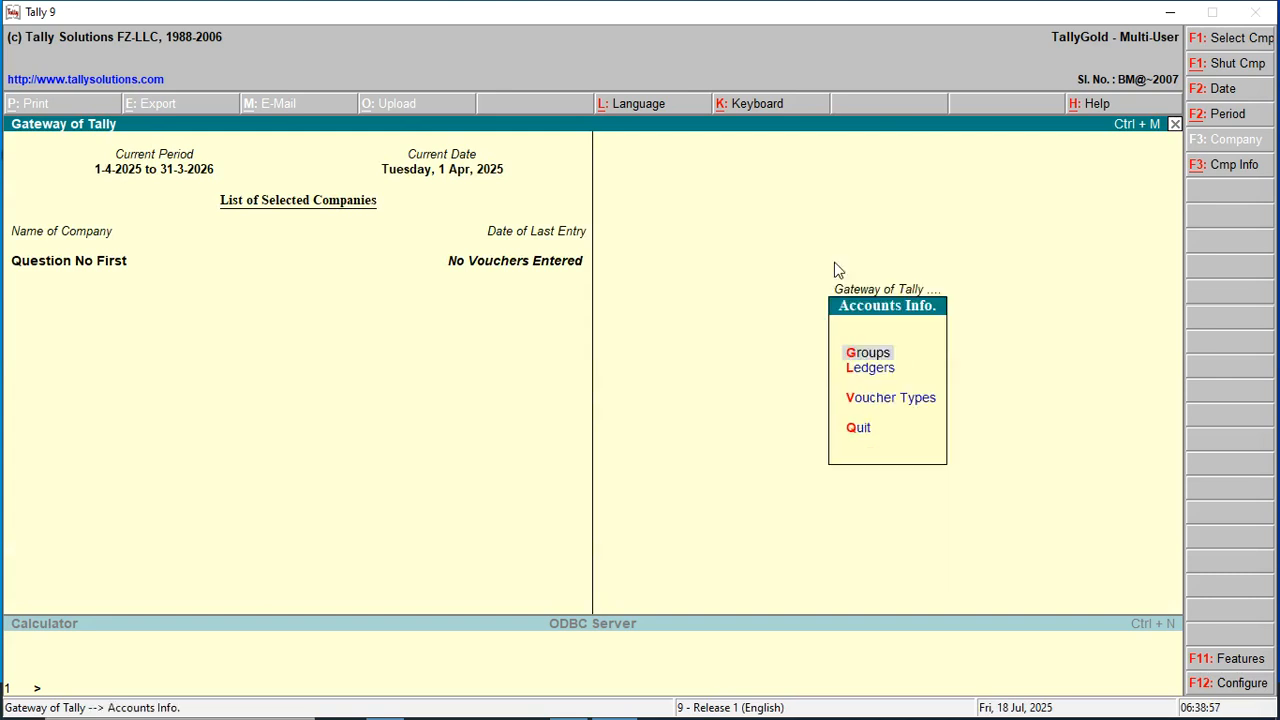
{"action": "key", "text": "Down"}
{"action": "key", "text": "Return"}
{"action": "key", "text": "Down"}
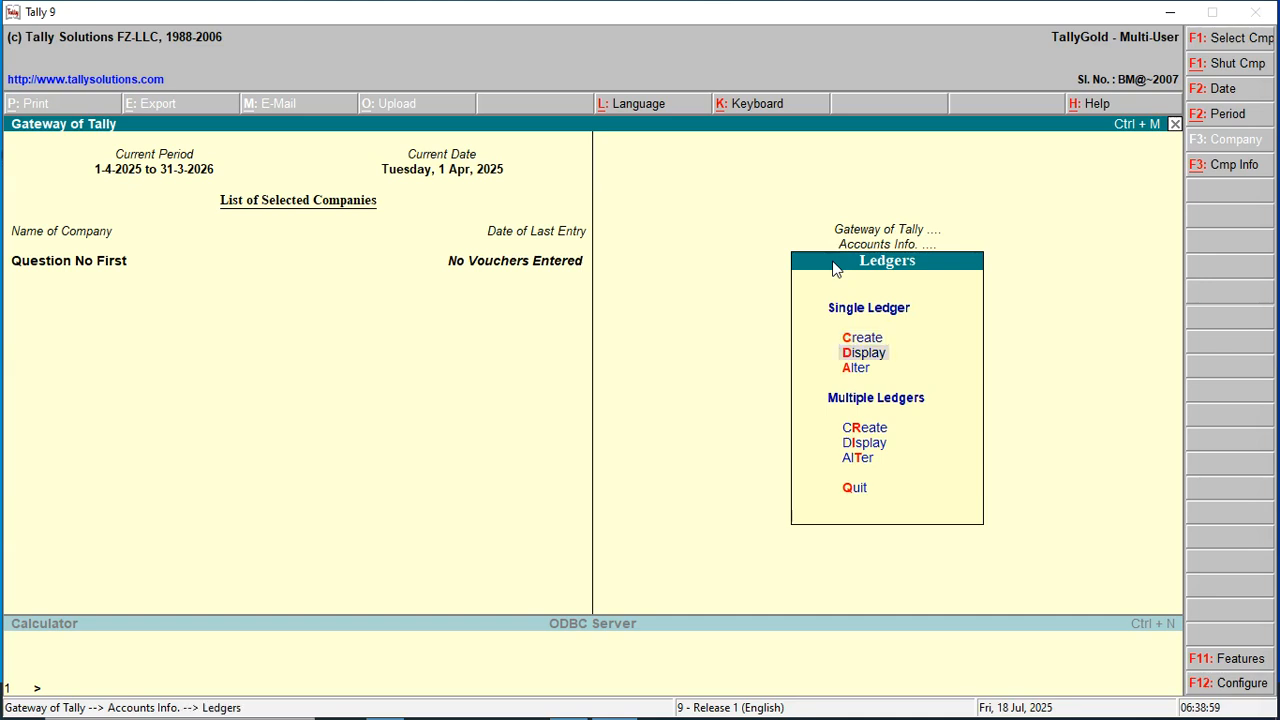
{"action": "key", "text": "Return"}
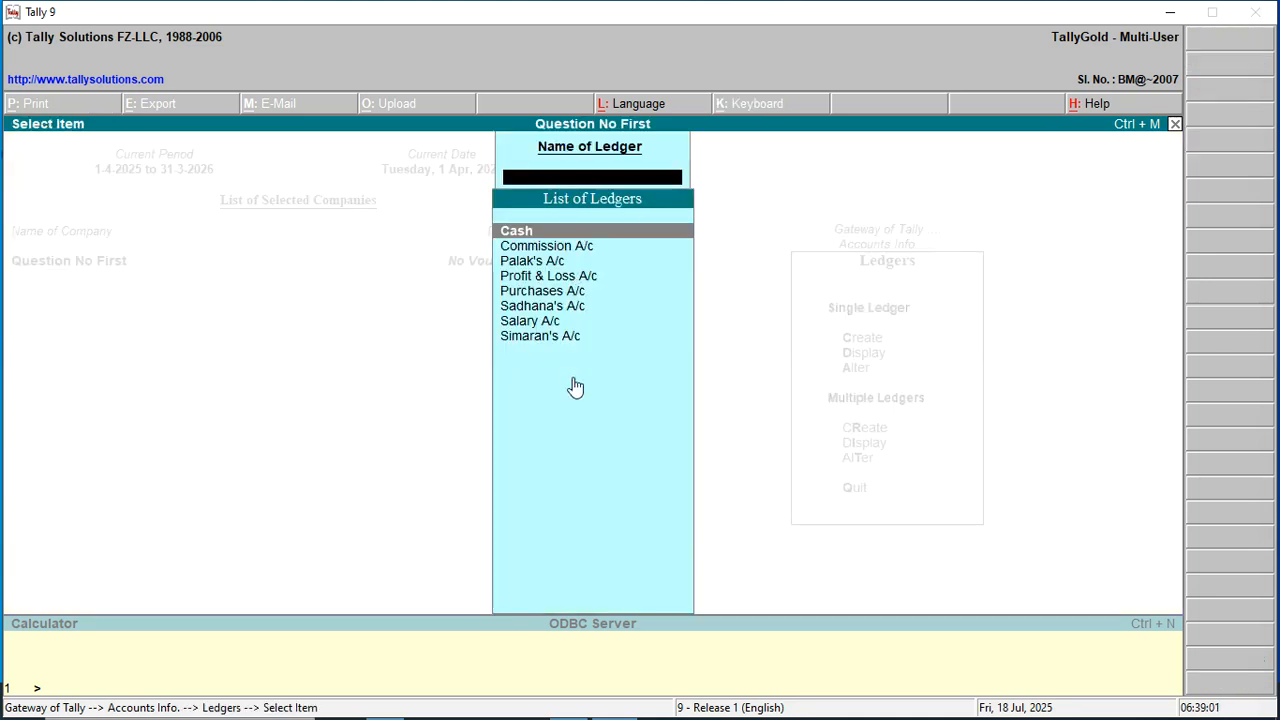
{"action": "key", "text": "Escape"}
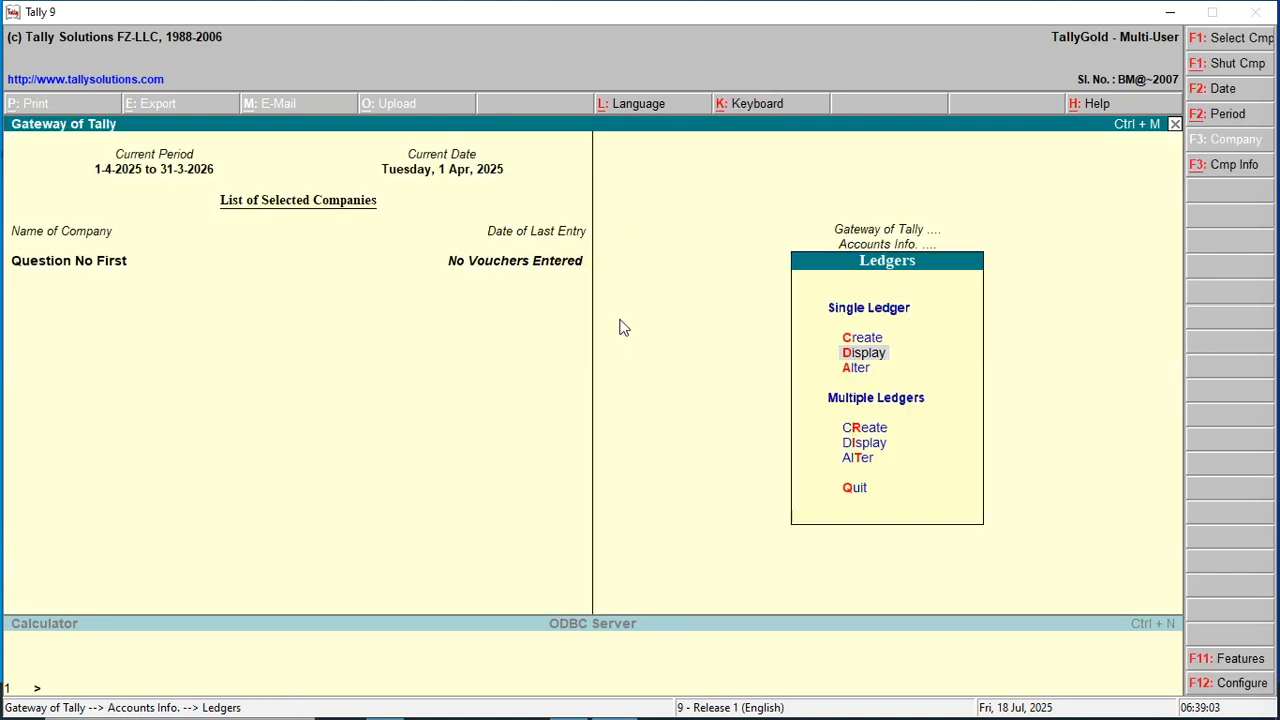
Open Single Ledger Create for a new ledger.
{"action": "key", "text": "Down"}
{"action": "key", "text": "Down"}
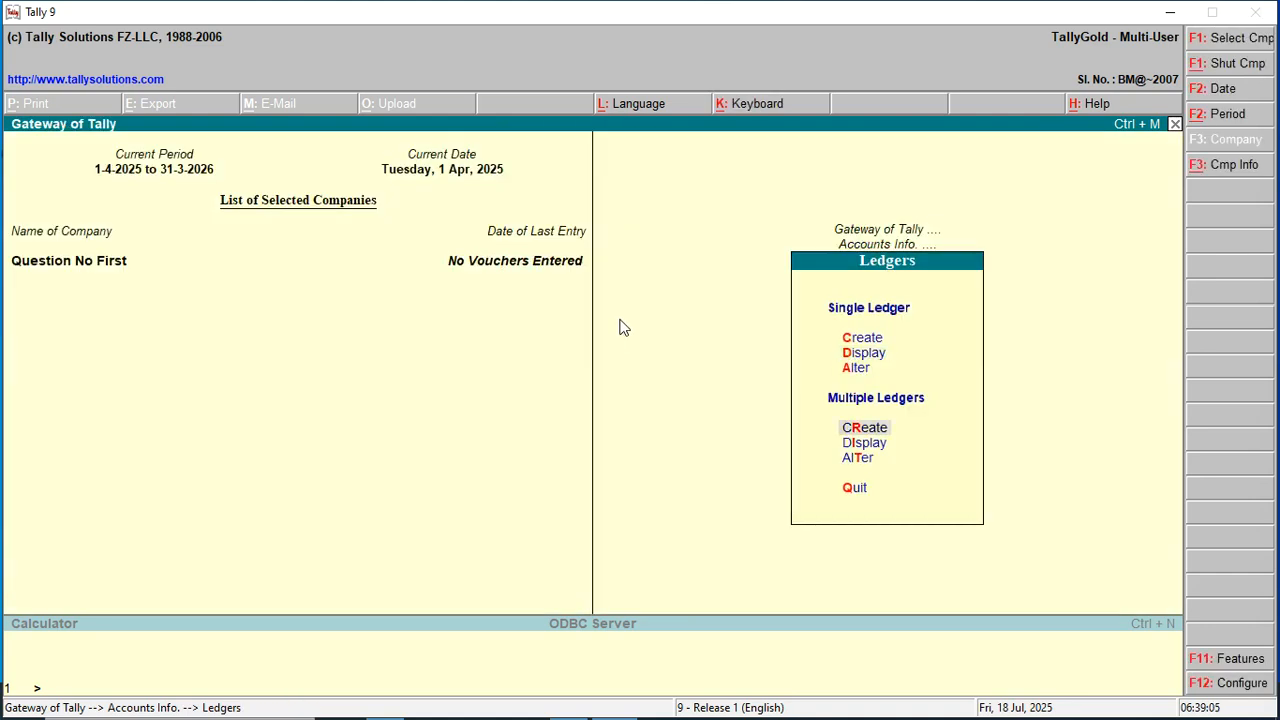
{"action": "key", "text": "Up"}
{"action": "key", "text": "Up"}
{"action": "key", "text": "Up"}
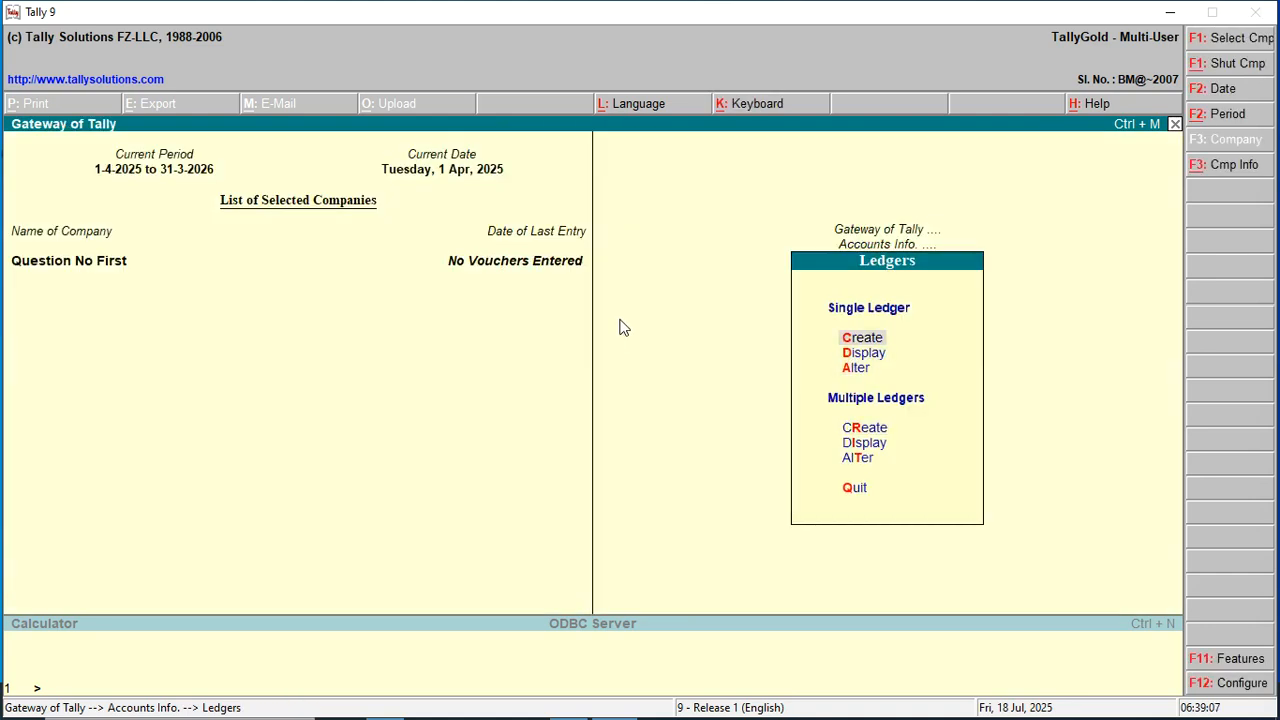
{"action": "key", "text": "Return"}
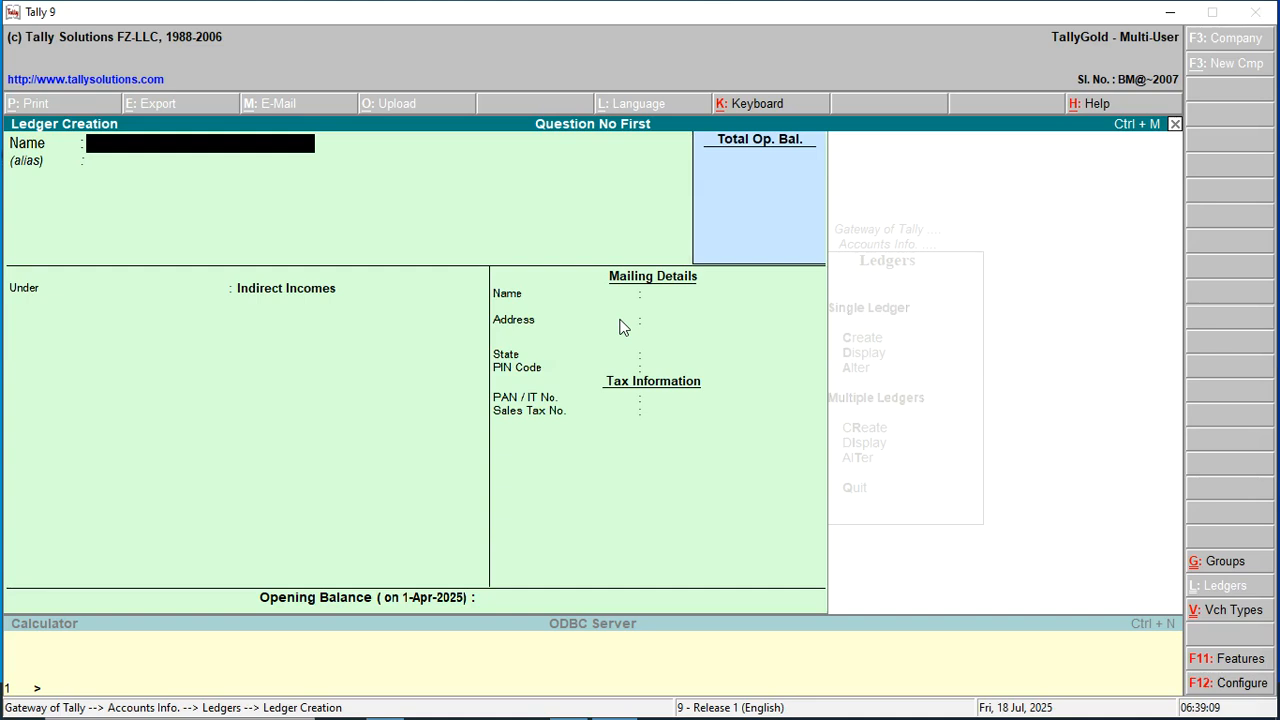
Save a Sales A/c ledger under Sales Accounts, then page back to the Sundry Debtors ledger.
{"action": "type", "text": "Sales A/c"}
{"action": "key", "text": "Return"}
{"action": "key", "text": "Return"}
{"action": "type", "text": "S"}
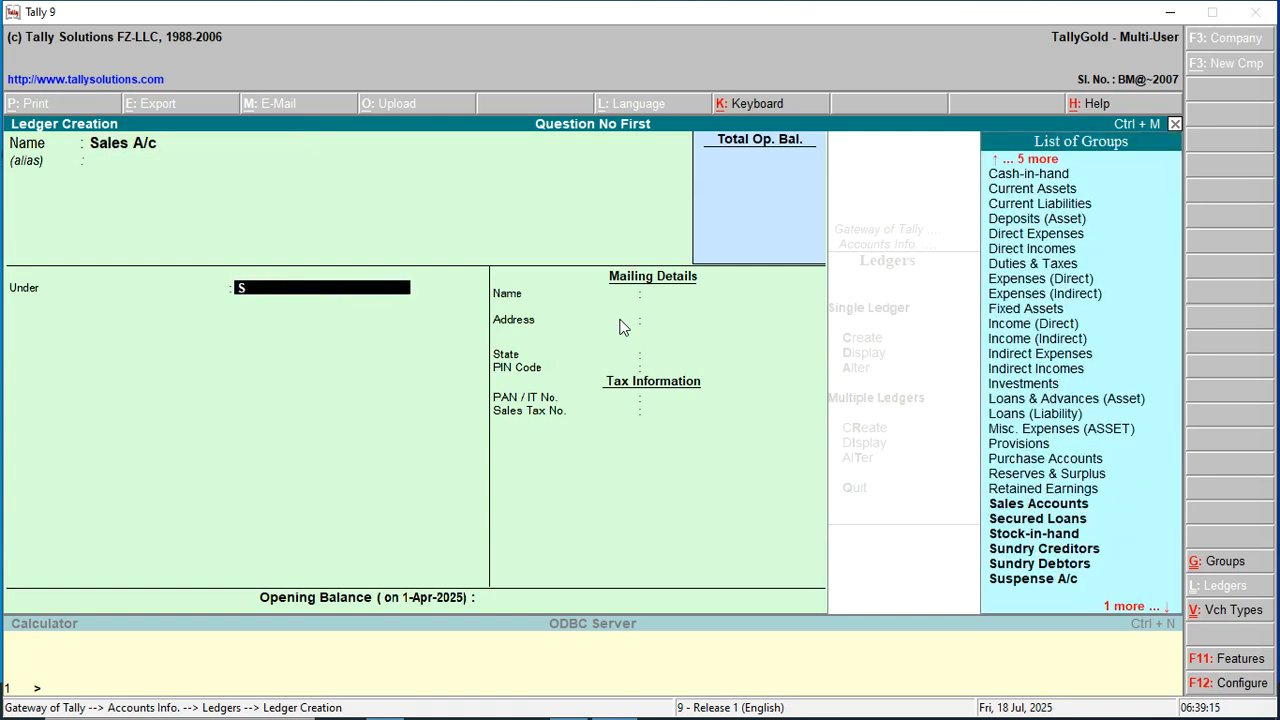
{"action": "type", "text": "a"}
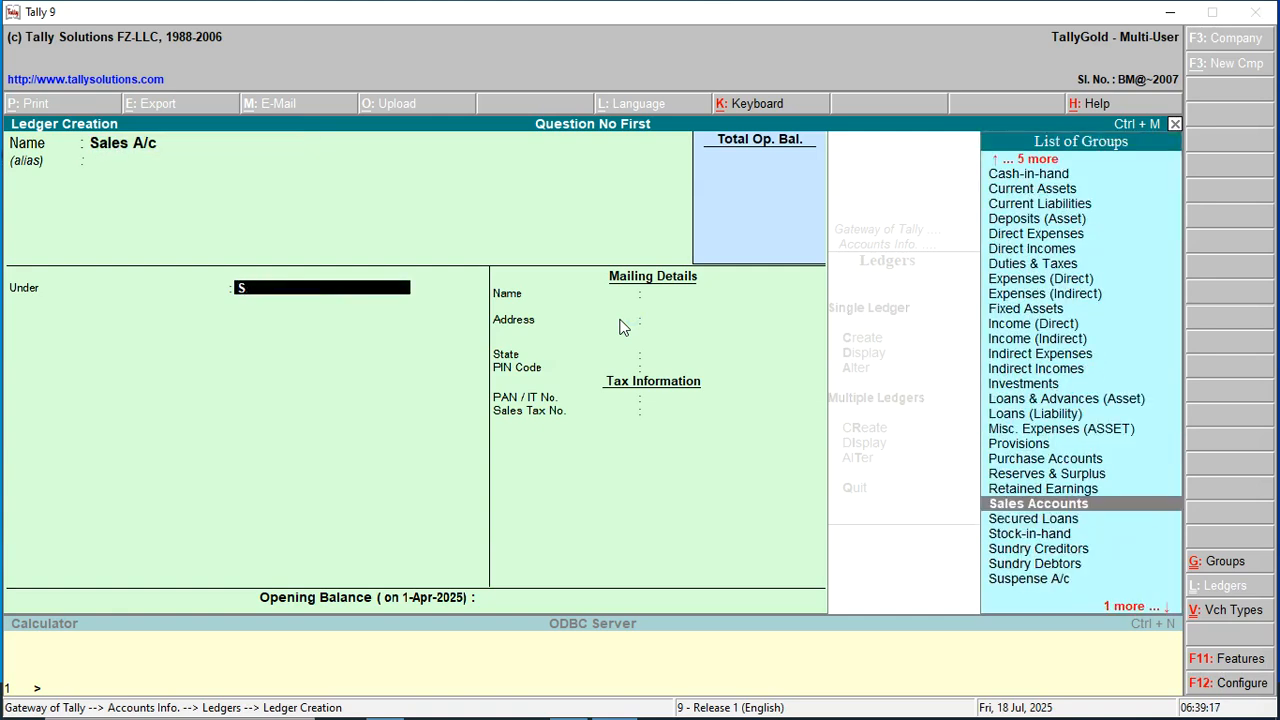
{"action": "key", "text": "Return"}
{"action": "key", "text": "Return"}
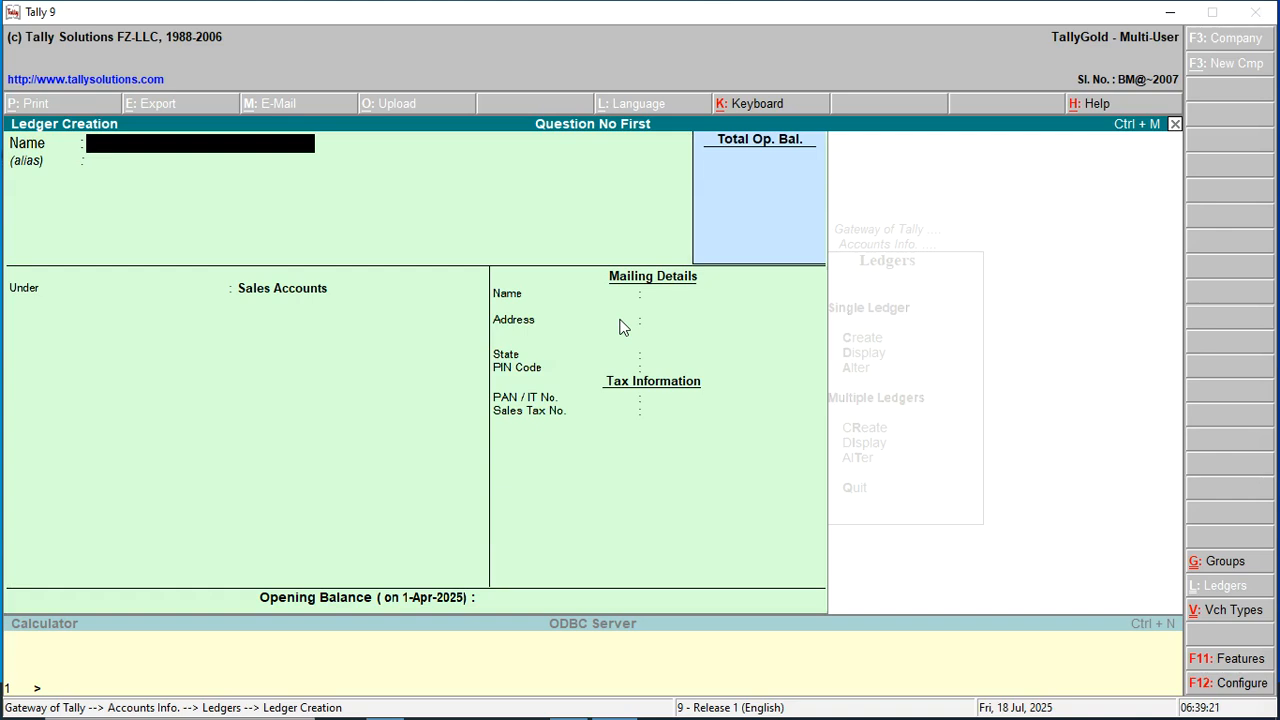
{"action": "key", "text": "Page_Up"}
{"action": "key", "text": "Page_Up"}
{"action": "key", "text": "Page_Up"}
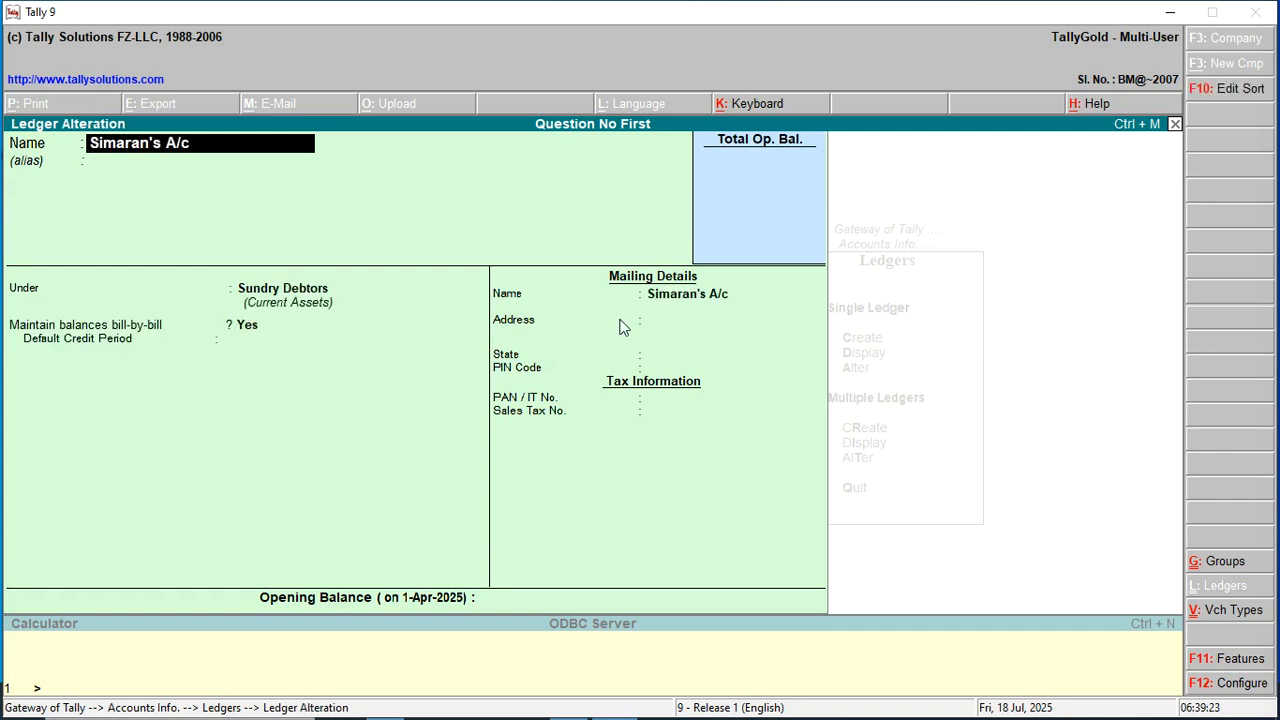
Page through the earlier ledgers and escape back to the Gateway of Tally, staying in Question No First.
{"action": "key", "text": "Page_Up"}
{"action": "key", "text": "Page_Up"}
{"action": "key", "text": "Page_Up"}
{"action": "key", "text": "Page_Up"}
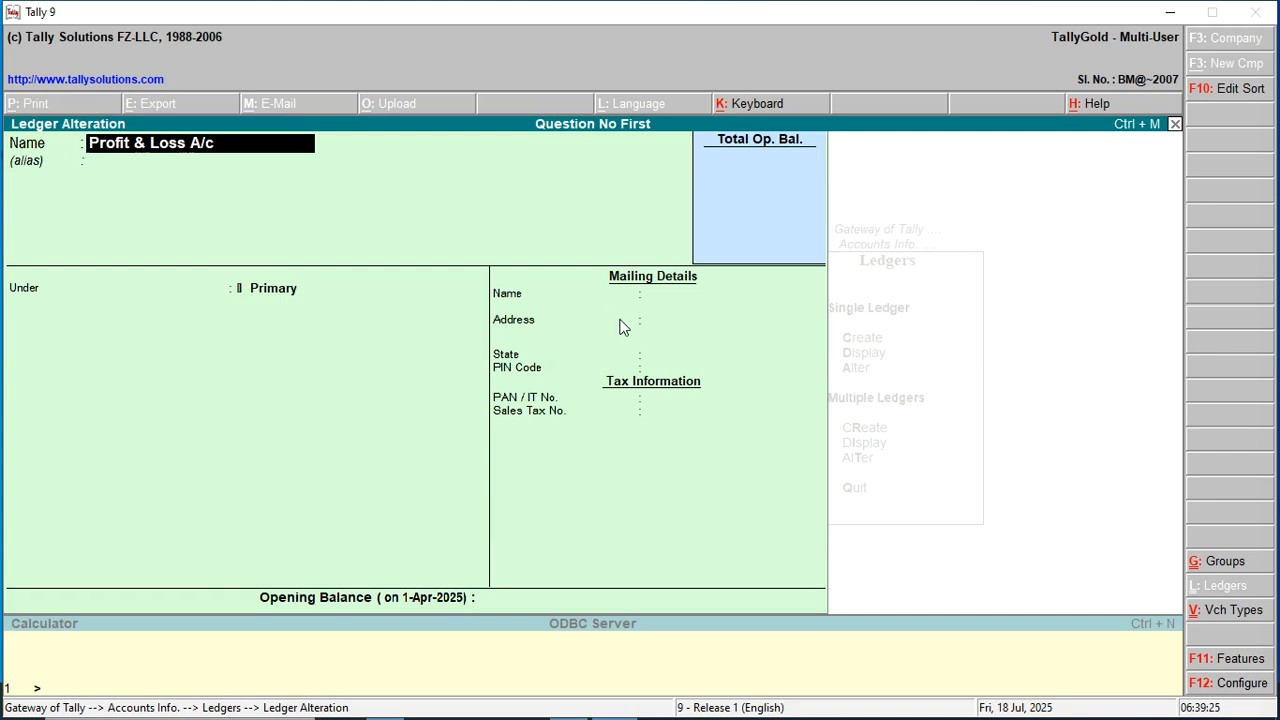
{"action": "key", "text": "Page_Up"}
{"action": "key", "text": "Page_Up"}
{"action": "key", "text": "Page_Up"}
{"action": "key", "text": "Page_Up"}
{"action": "key", "text": "Page_Up"}
{"action": "key", "text": "Page_Up"}
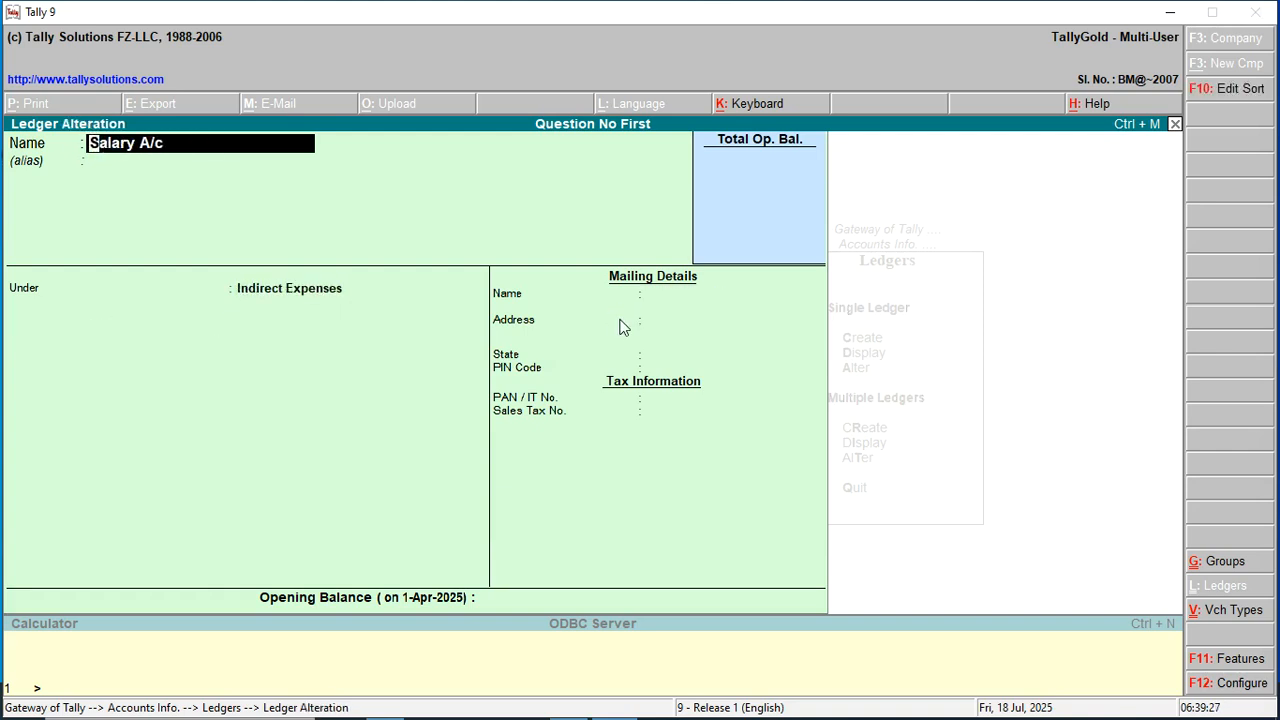
{"action": "key", "text": "Page_Down"}
{"action": "key", "text": "Page_Down"}
{"action": "key", "text": "Page_Down"}
{"action": "key", "text": "Page_Down"}
{"action": "key", "text": "Page_Down"}
{"action": "key", "text": "Page_Down"}
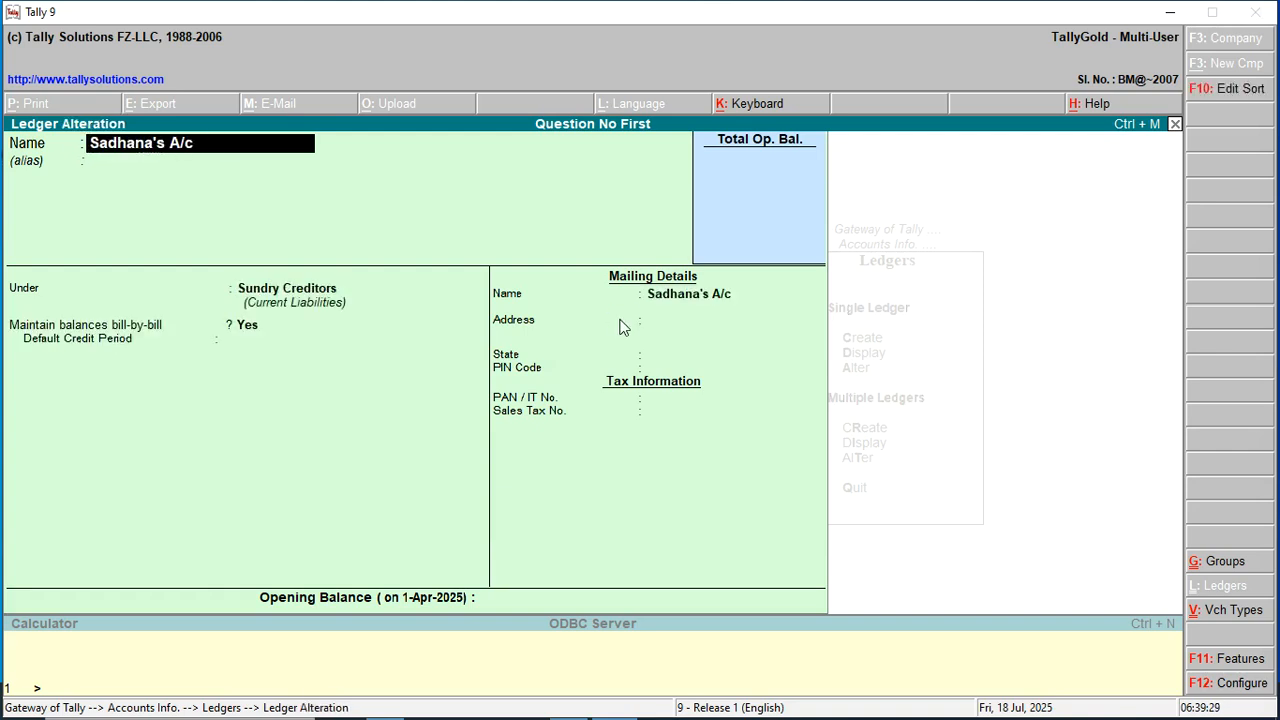
{"action": "key", "text": "Escape"}
{"action": "key", "text": "Escape"}
{"action": "key", "text": "Escape"}
{"action": "key", "text": "Escape"}
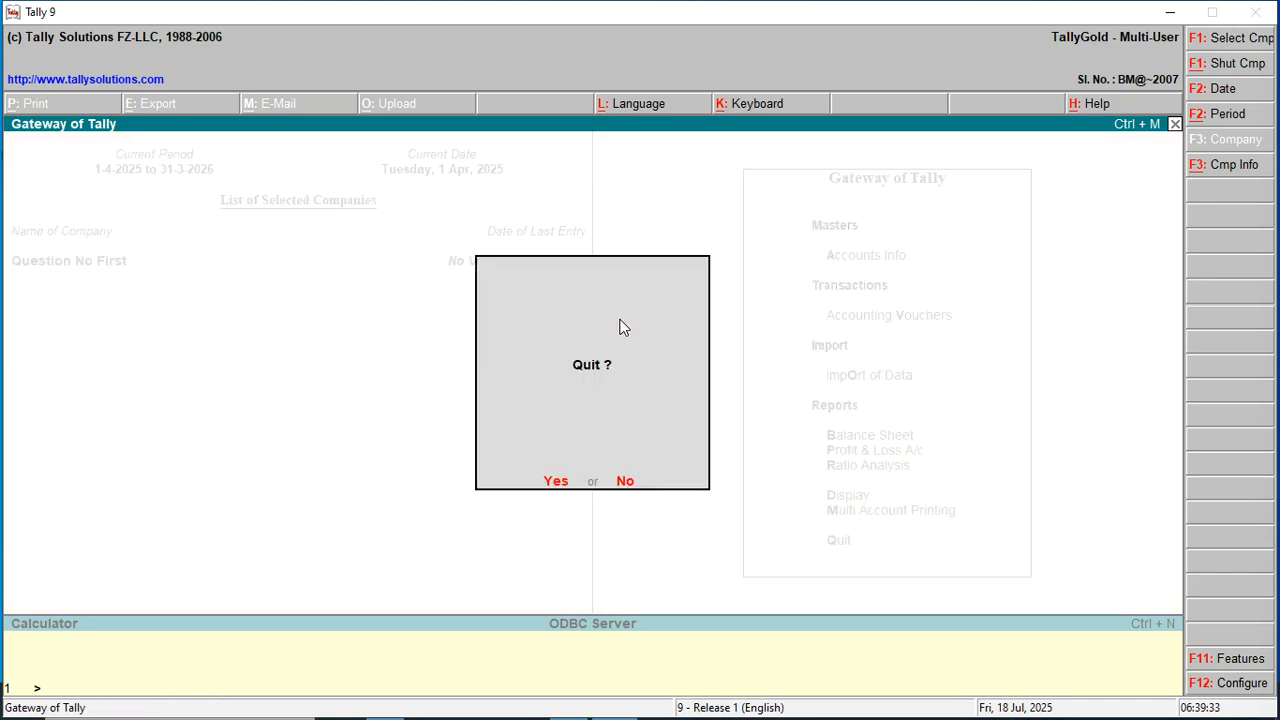
{"action": "key", "text": "Escape"}
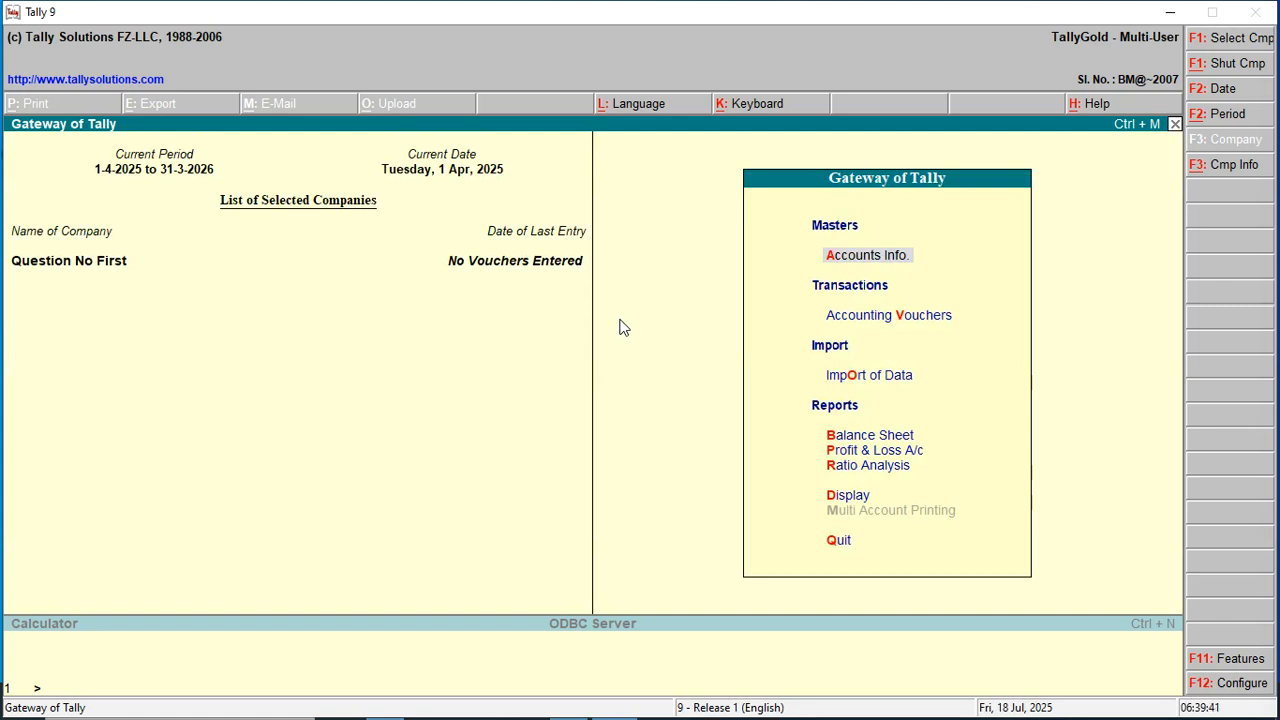
Open Accounting Vouchers from the Gateway, showing a blank Payment voucher dated 1-Apr-2025.
{"action": "key", "text": "Down"}
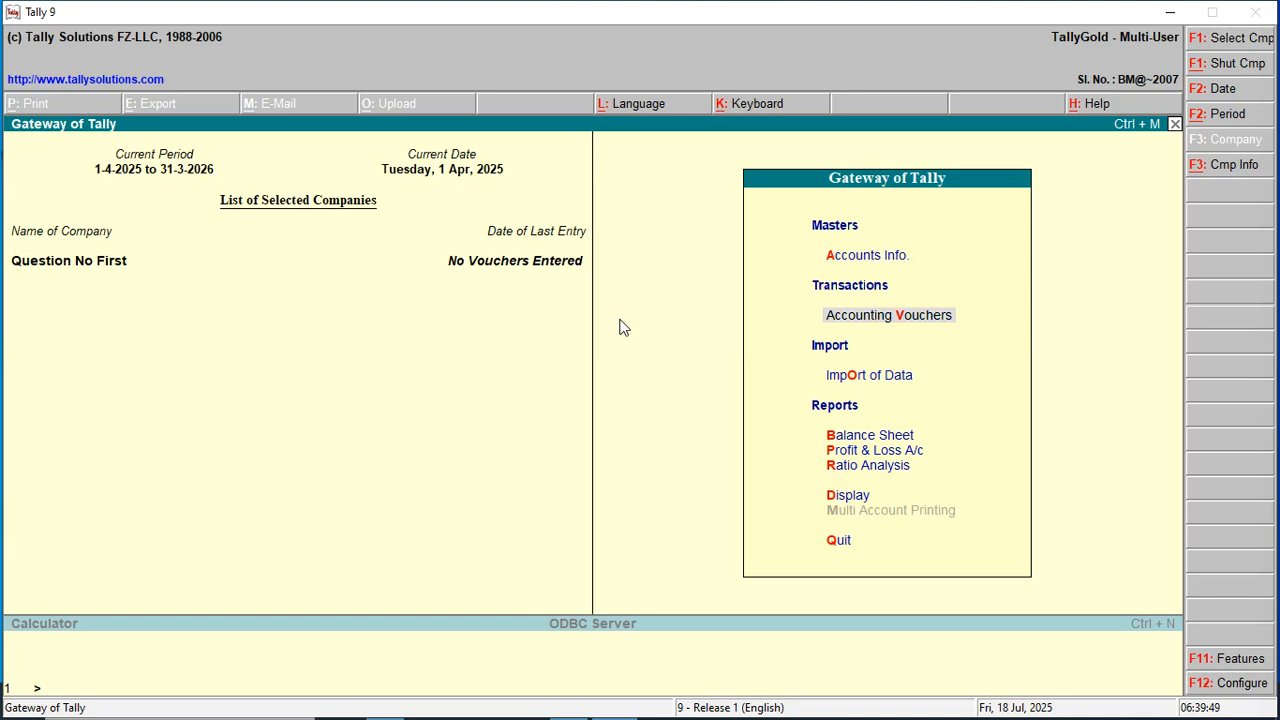
{"action": "key", "text": "Up"}
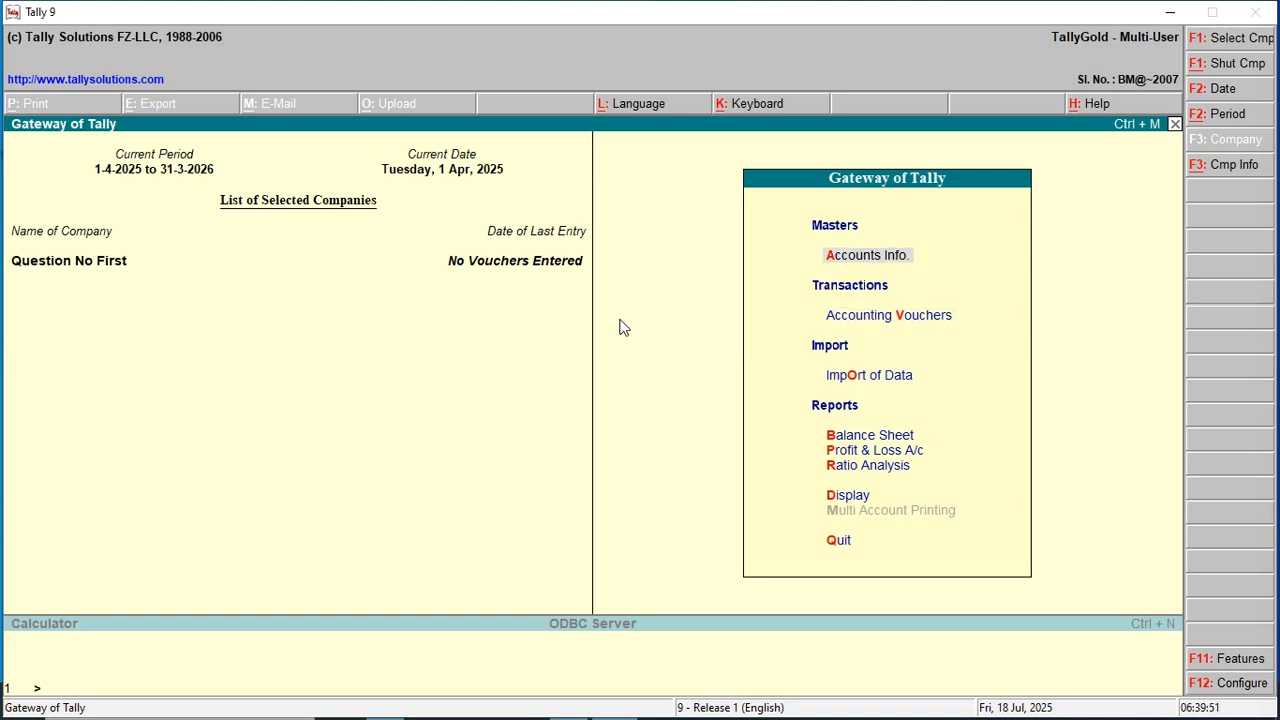
{"action": "key", "text": "Down"}
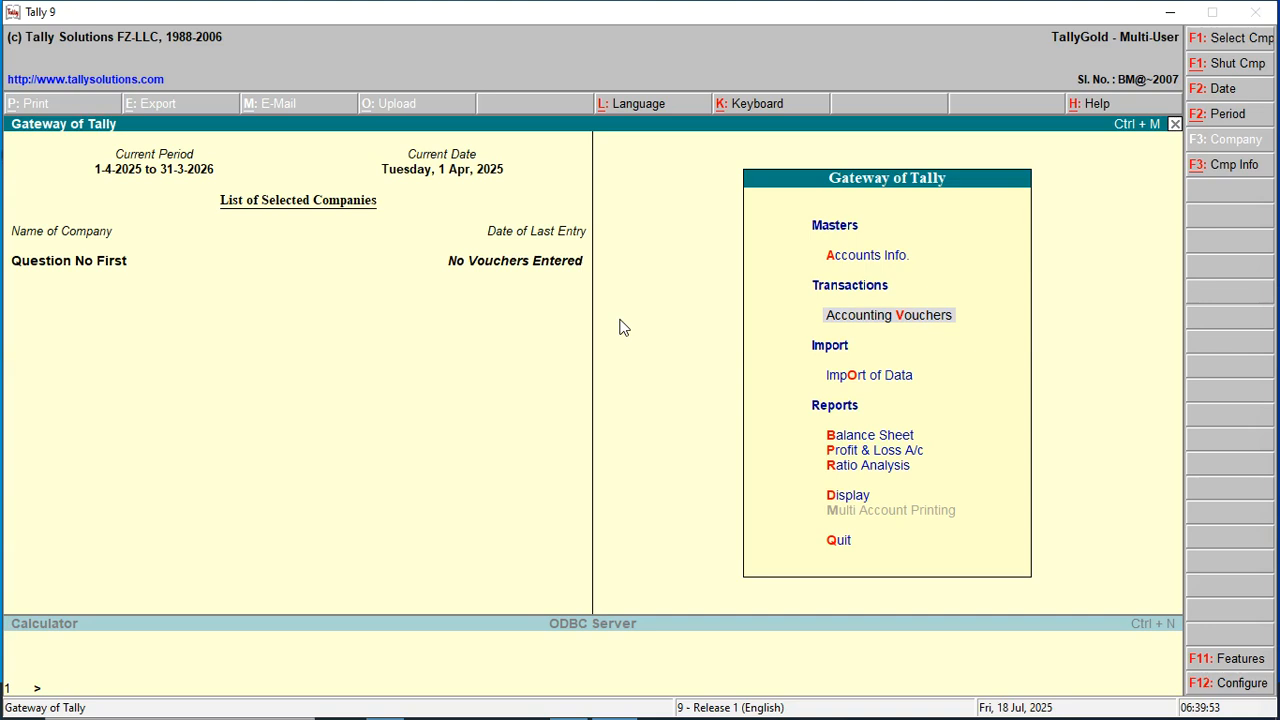
{"action": "key", "text": "Down"}
{"action": "key", "text": "Down"}
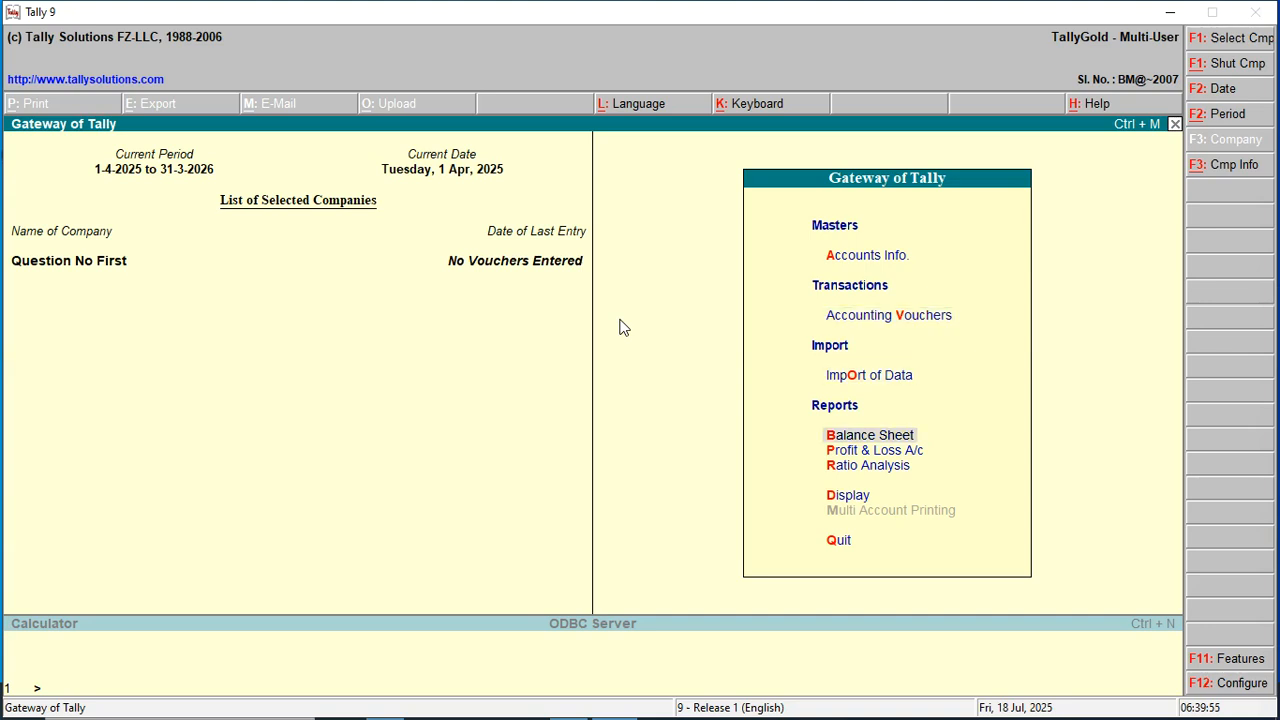
{"action": "key", "text": "Down"}
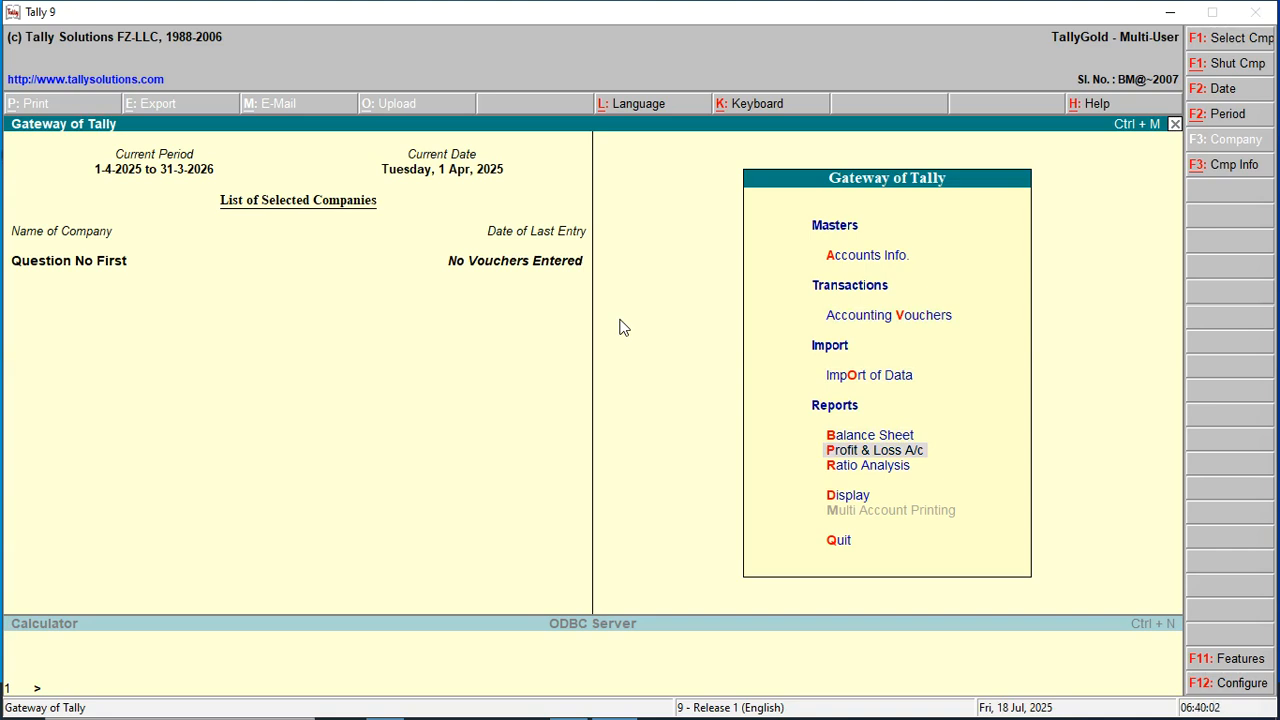
{"action": "key", "text": "Up"}
{"action": "key", "text": "Up"}
{"action": "key", "text": "Up"}
{"action": "key", "text": "Return"}
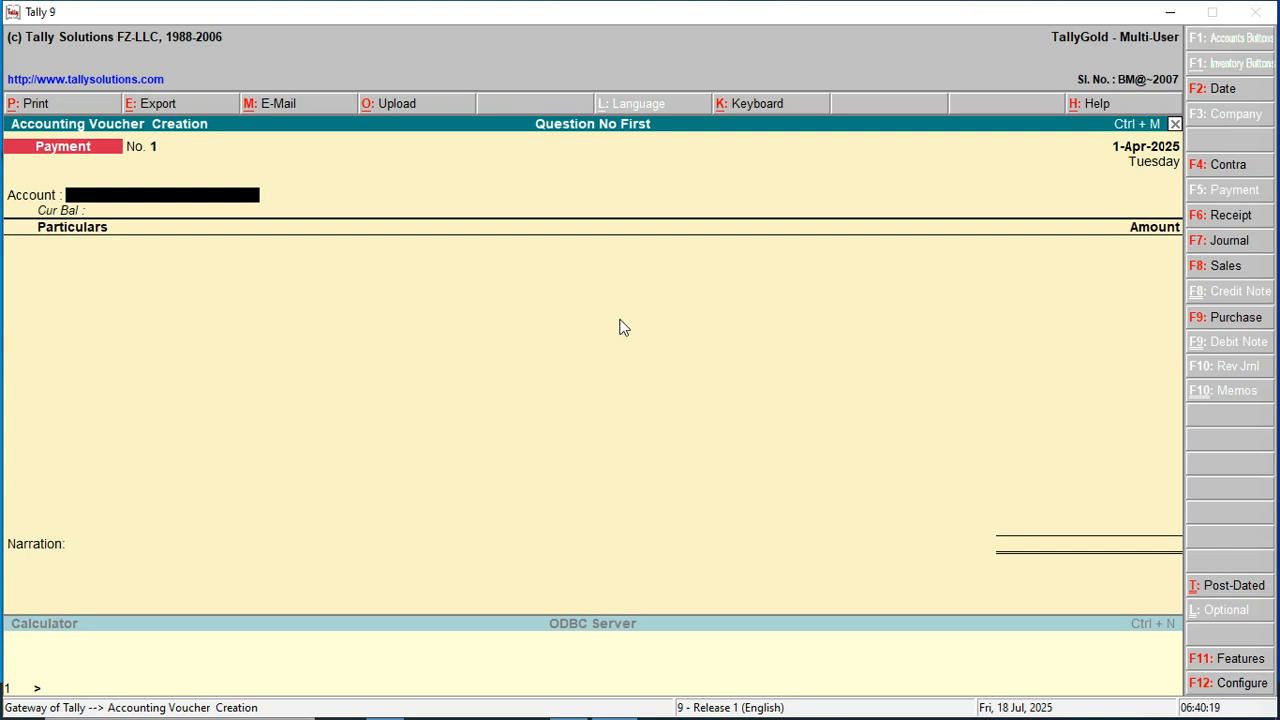
Enter Purchase voucher No. 1: supplier credited 200.00 as a new reference, Purchases A/c debited 200.00.
{"action": "key", "text": "F9"}
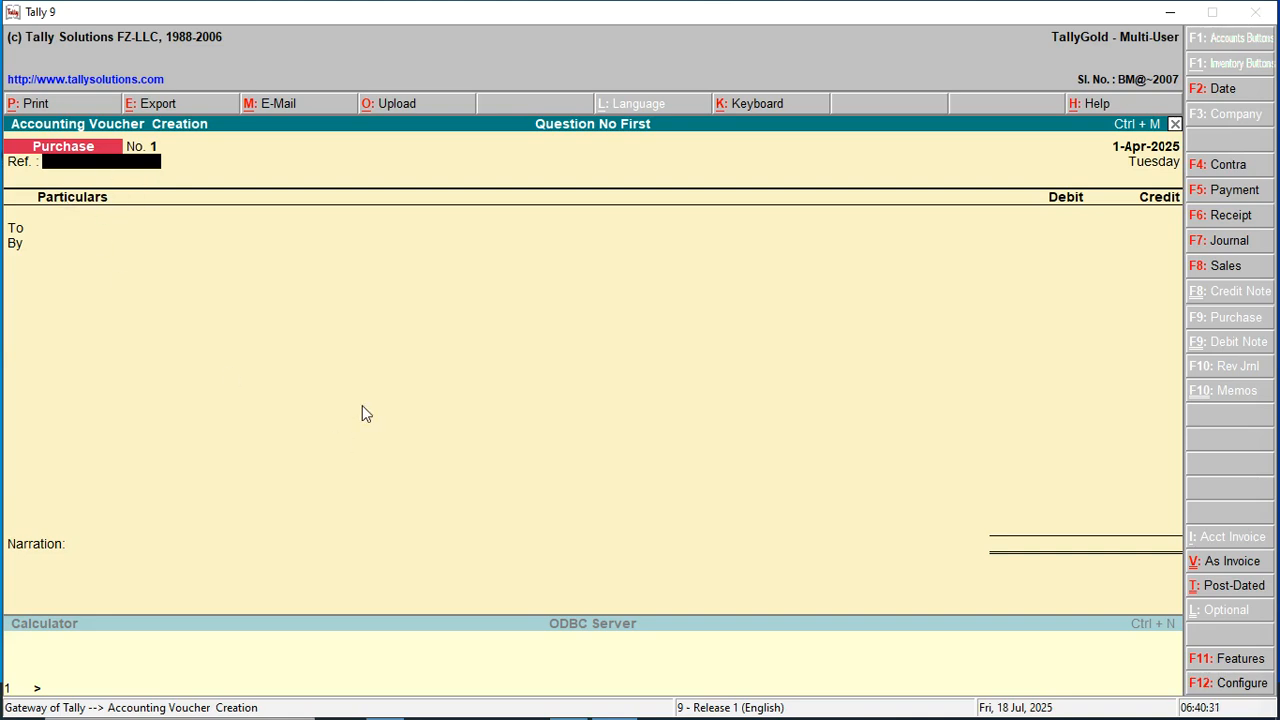
{"action": "key", "text": "Return"}
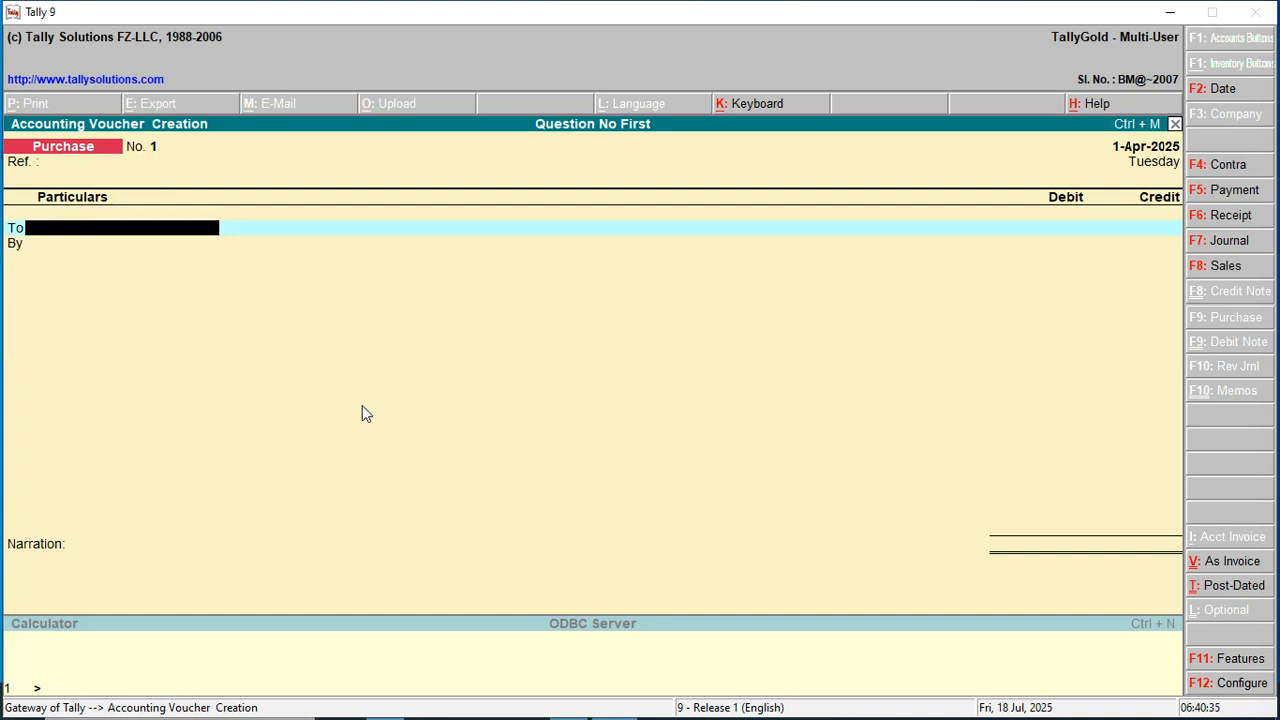
{"action": "type", "text": "P"}
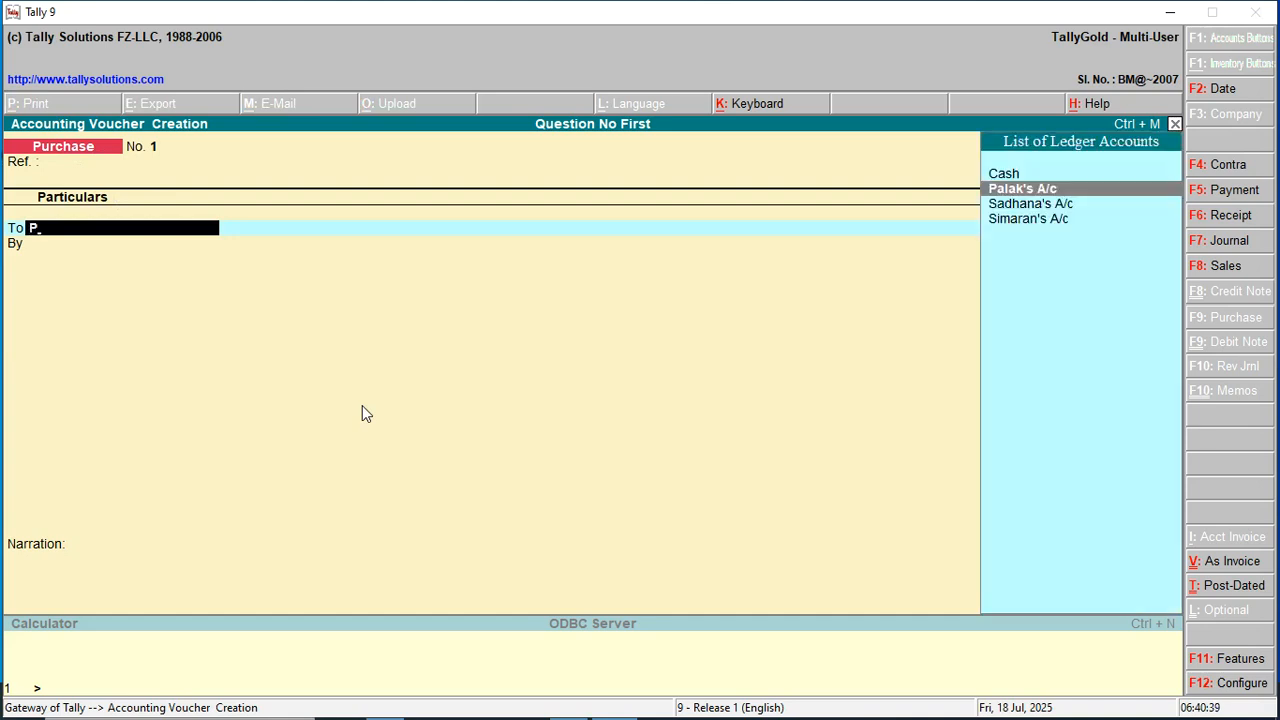
{"action": "key", "text": "Return"}
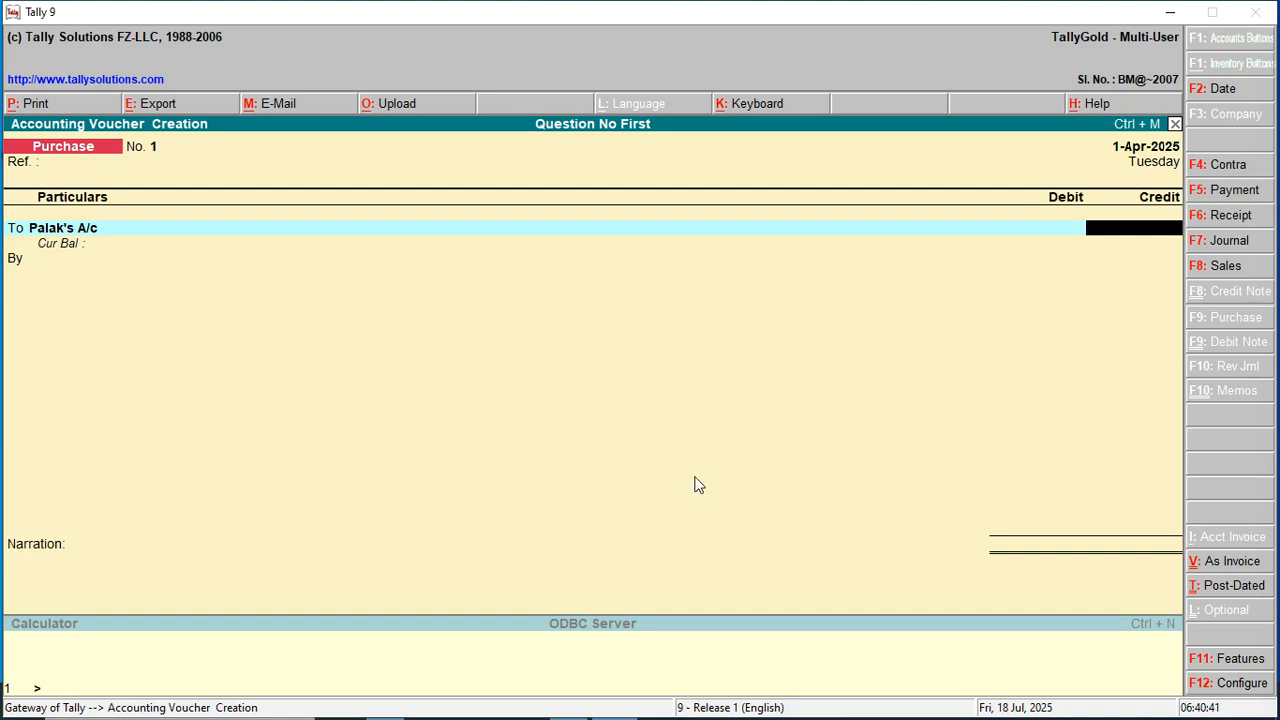
{"action": "type", "text": "200"}
{"action": "key", "text": "Return"}
{"action": "key", "text": "Return"}
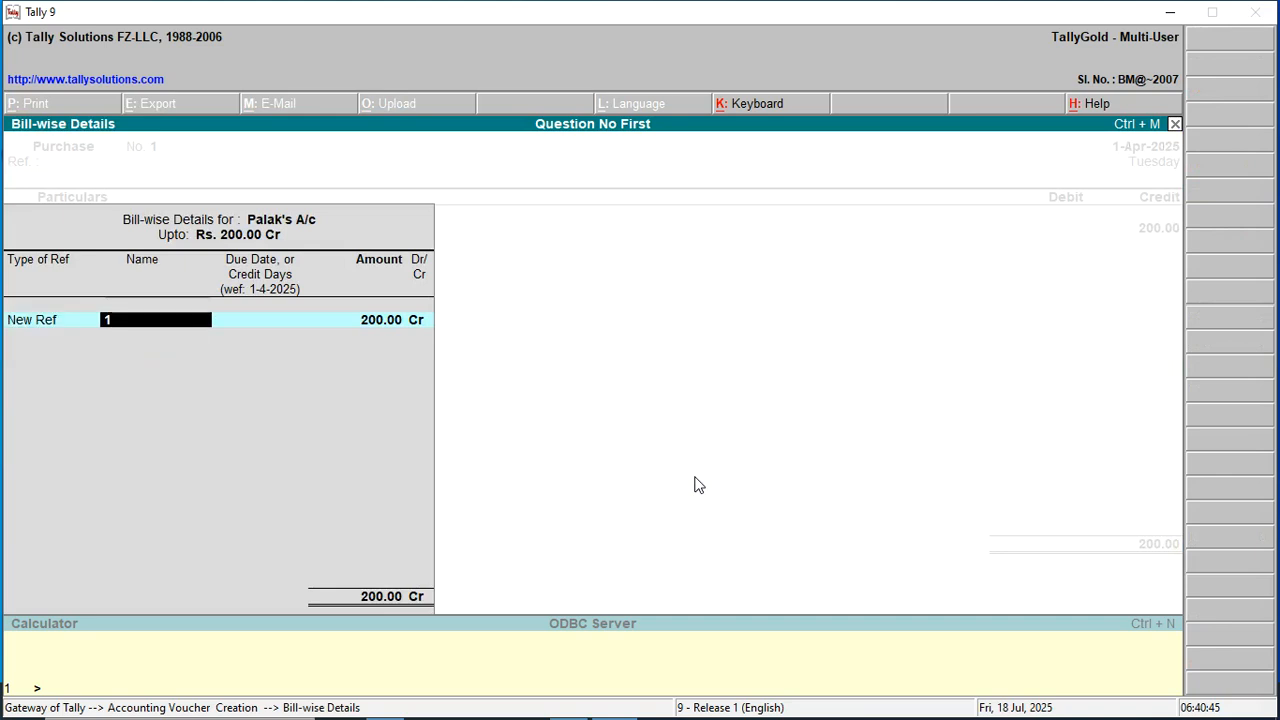
{"action": "key", "text": "Return"}
{"action": "key", "text": "Return"}
{"action": "key", "text": "Return"}
{"action": "key", "text": "Return"}
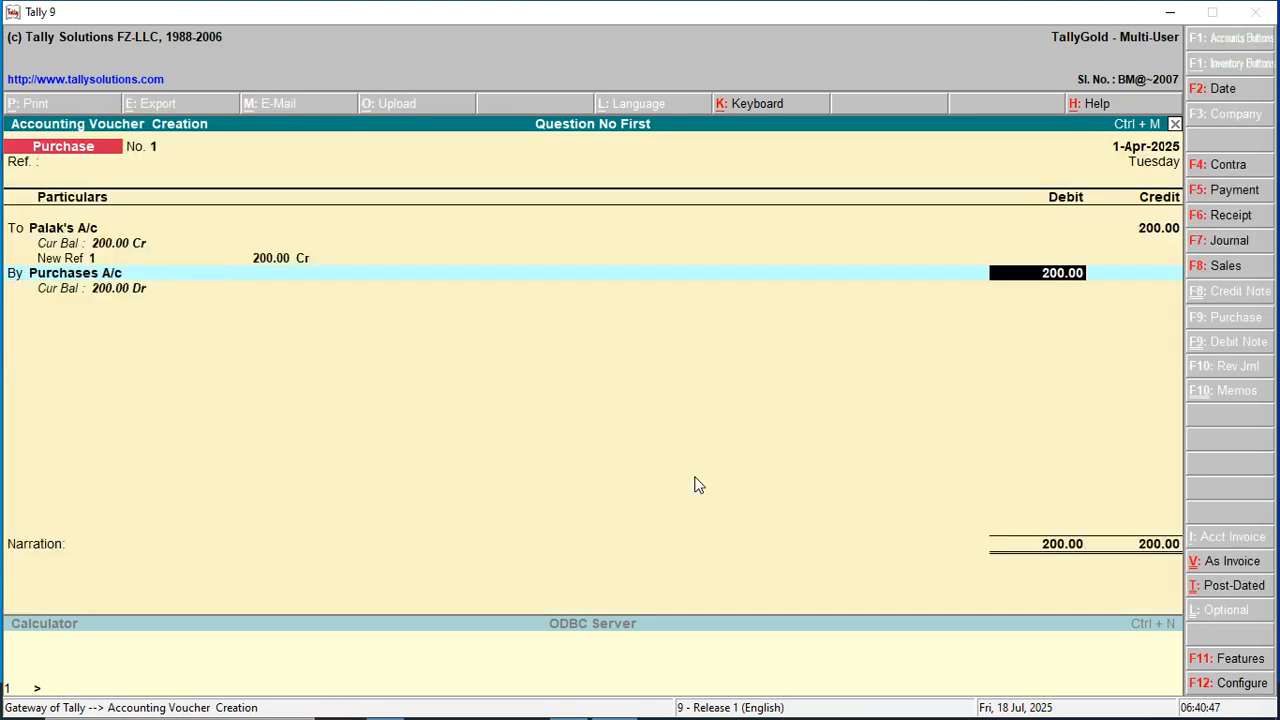
{"action": "key", "text": "BackSpace"}
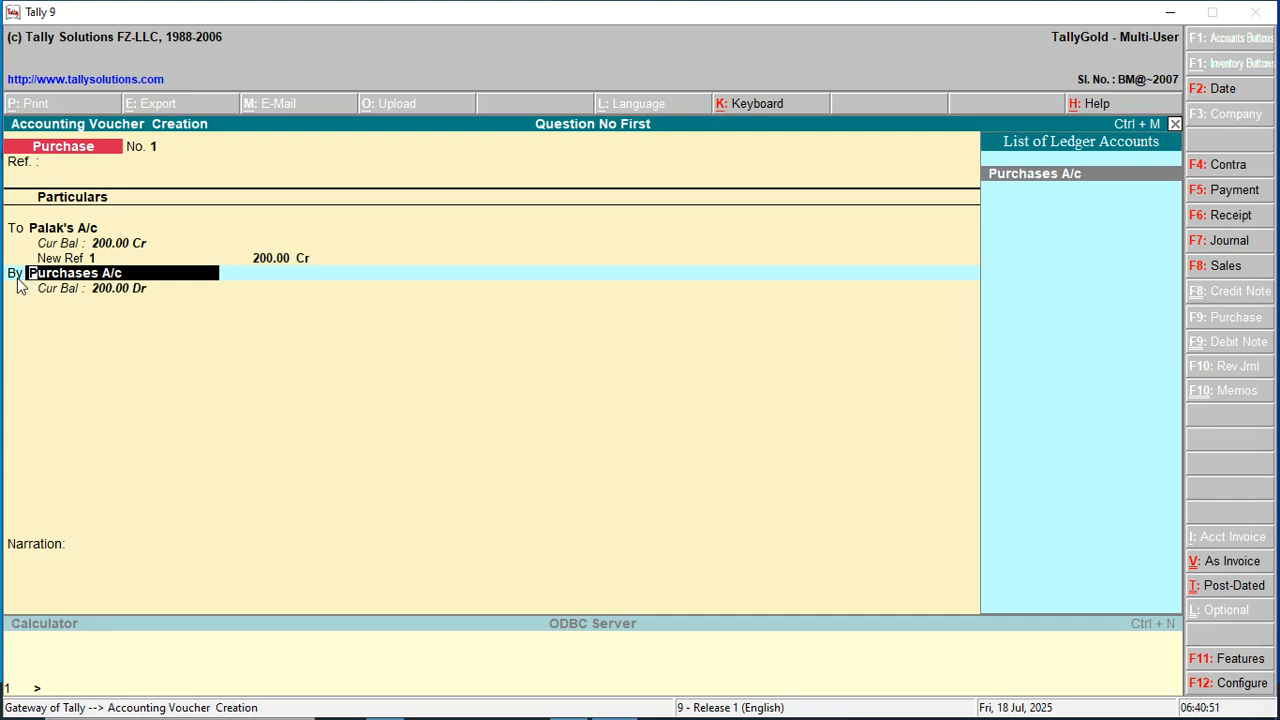
{"action": "key", "text": "Return"}
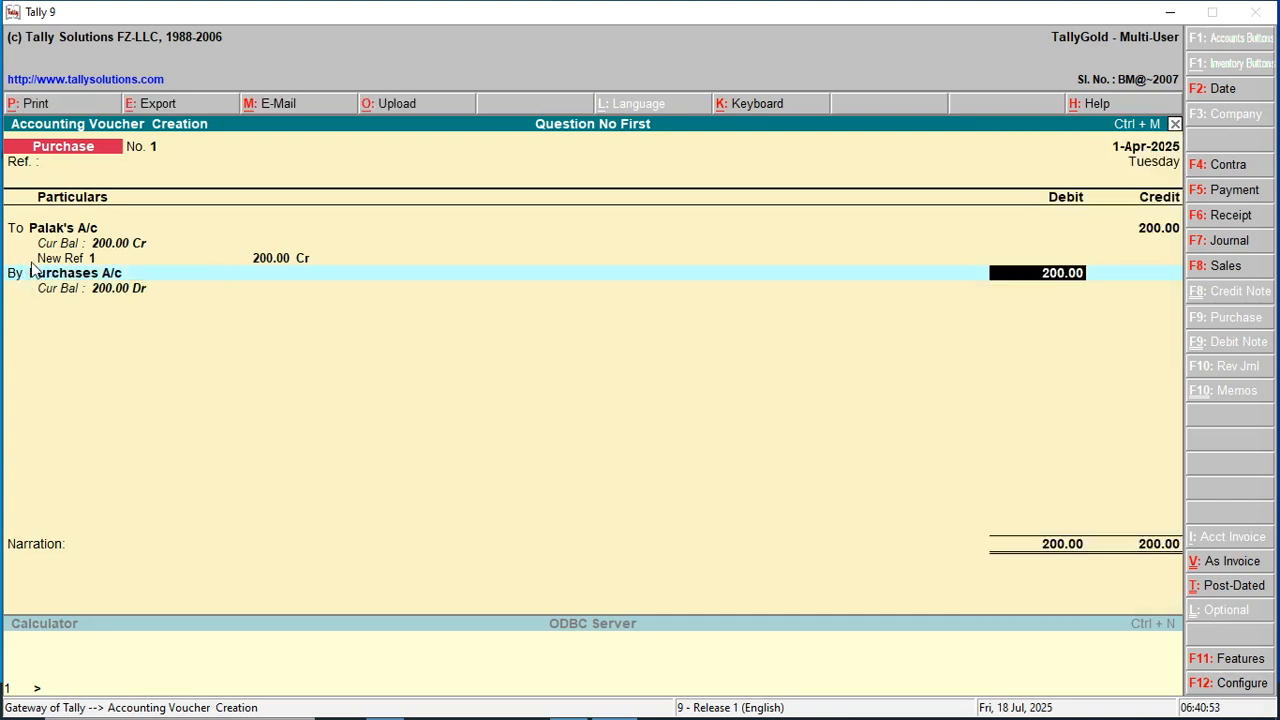
{"action": "key", "text": "Return"}
{"action": "key", "text": "Return"}
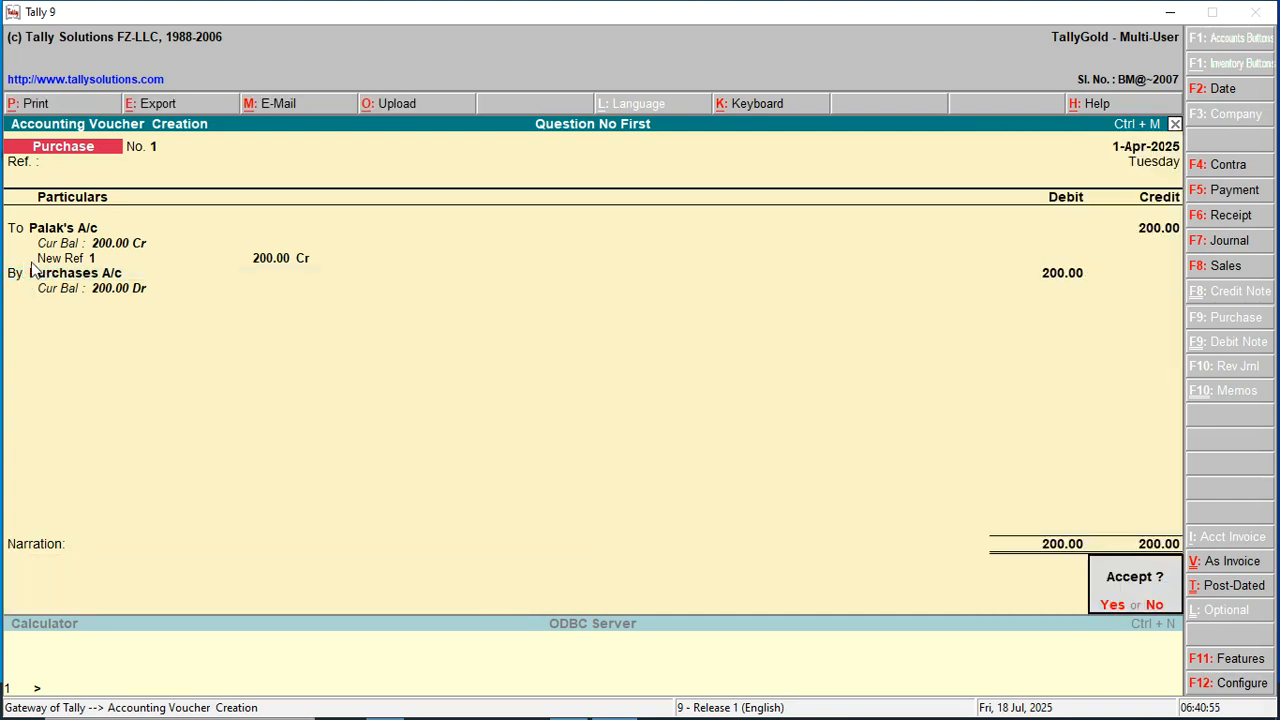
{"action": "left_click", "coordinate": [30, 262]}
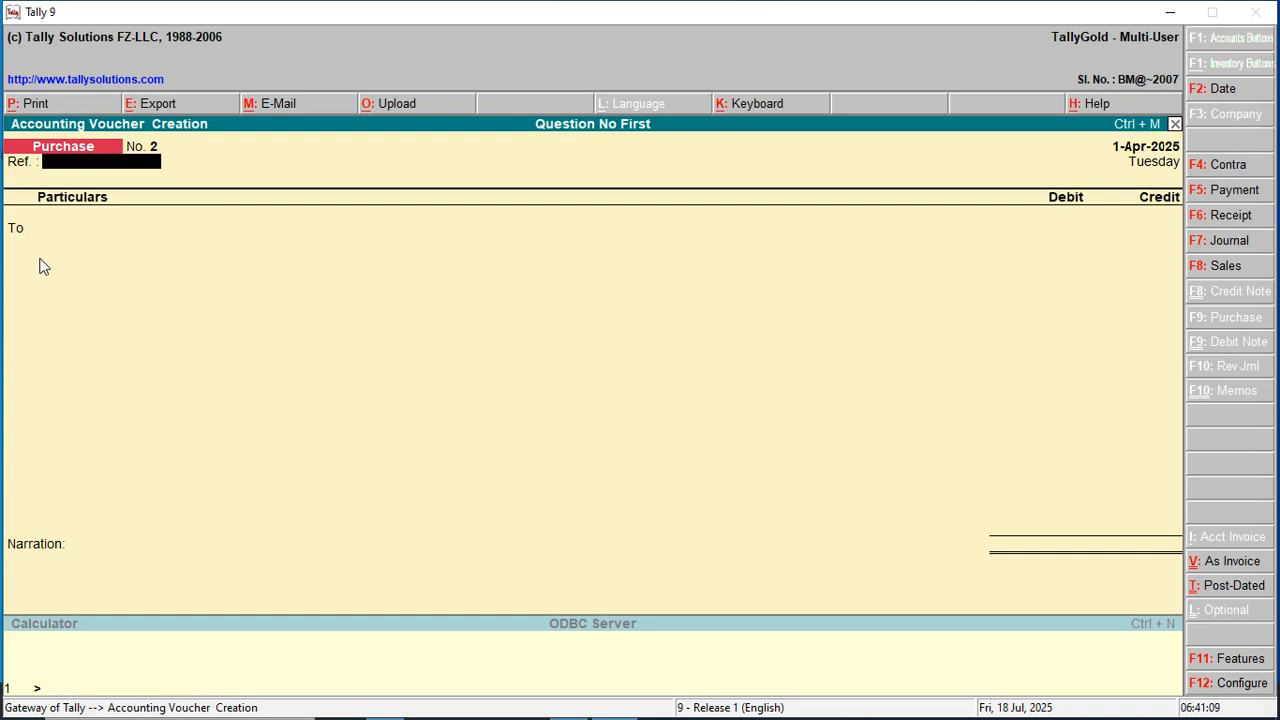
Start a Sales voucher with reference 46446 and the debtor's account as party.
{"action": "key", "text": "F8"}
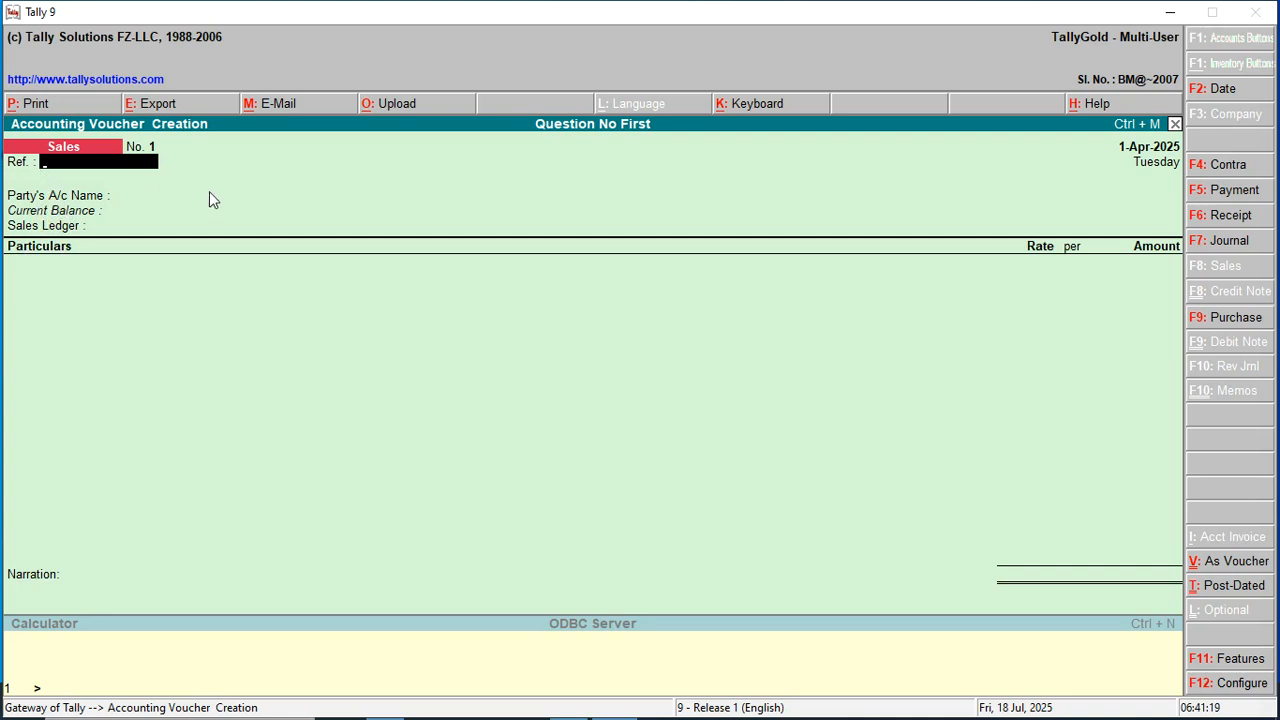
{"action": "type", "text": "464464"}
{"action": "key", "text": "Return"}
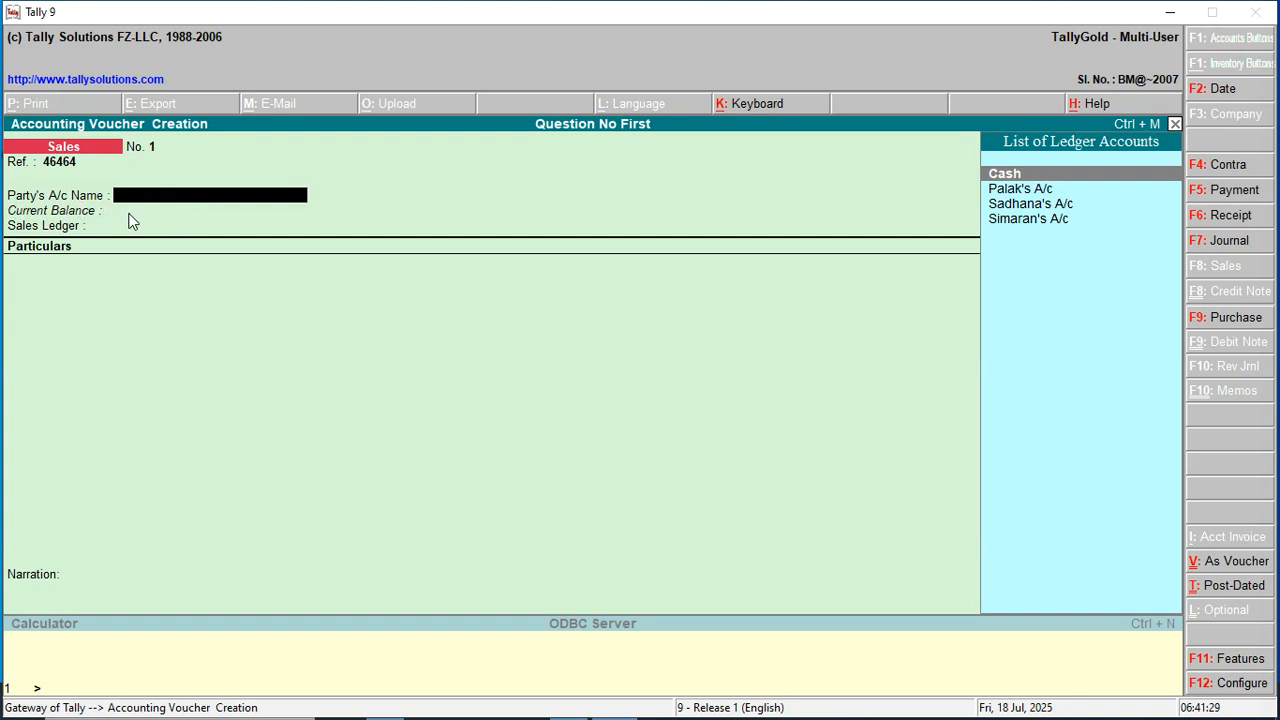
{"action": "key", "text": "Down"}
{"action": "key", "text": "Down"}
{"action": "key", "text": "Down"}
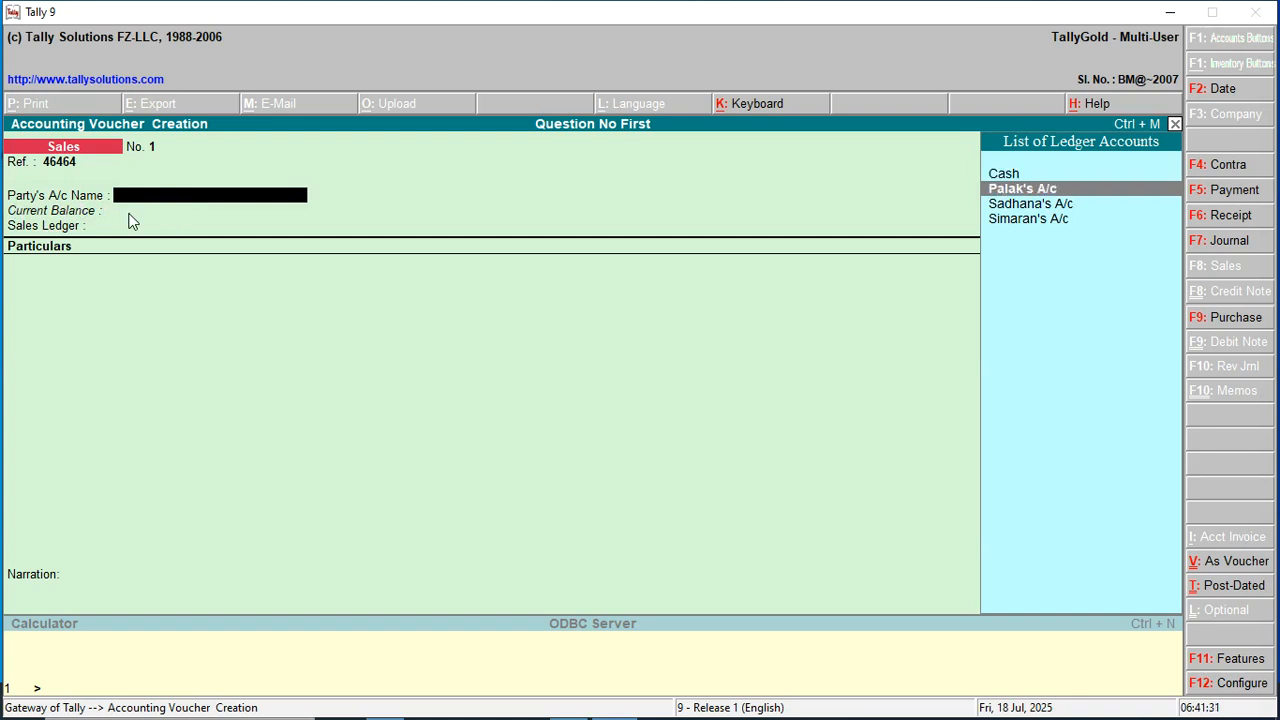
{"action": "key", "text": "Return"}
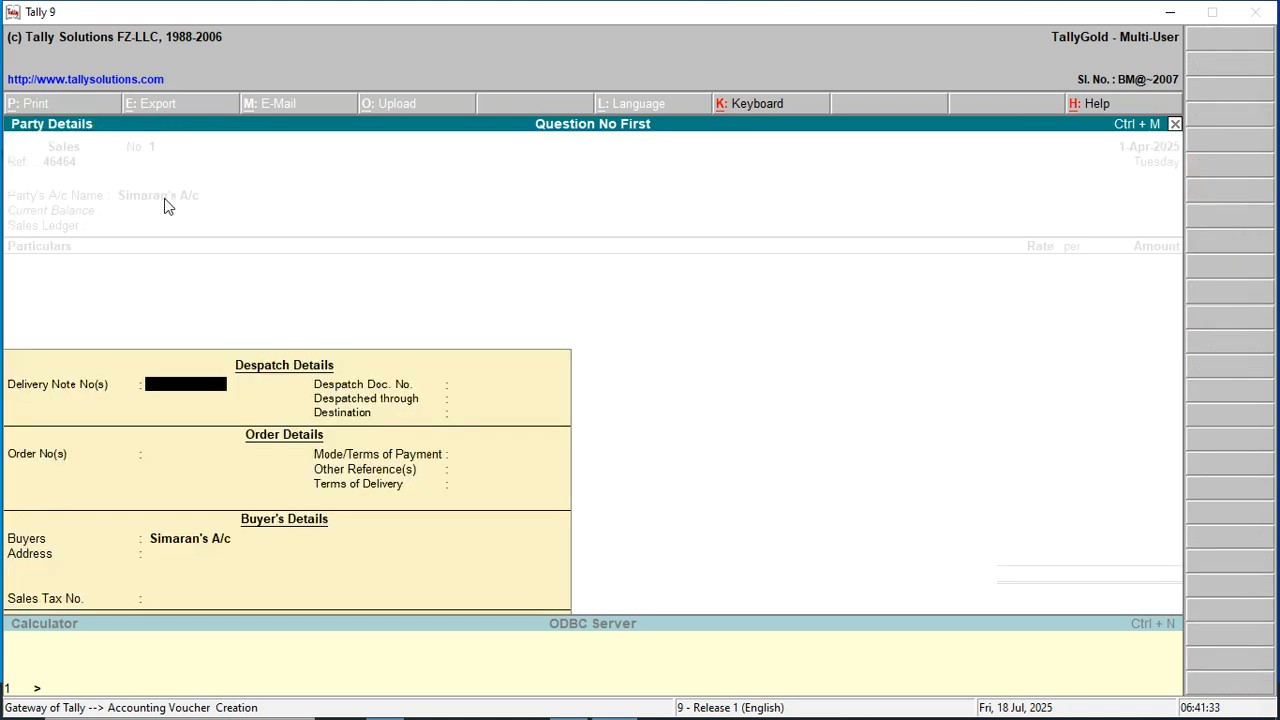
{"action": "key", "text": "Return"}
{"action": "key", "text": "Return"}
{"action": "key", "text": "Return"}
{"action": "key", "text": "Return"}
{"action": "key", "text": "Return"}
{"action": "key", "text": "Return"}
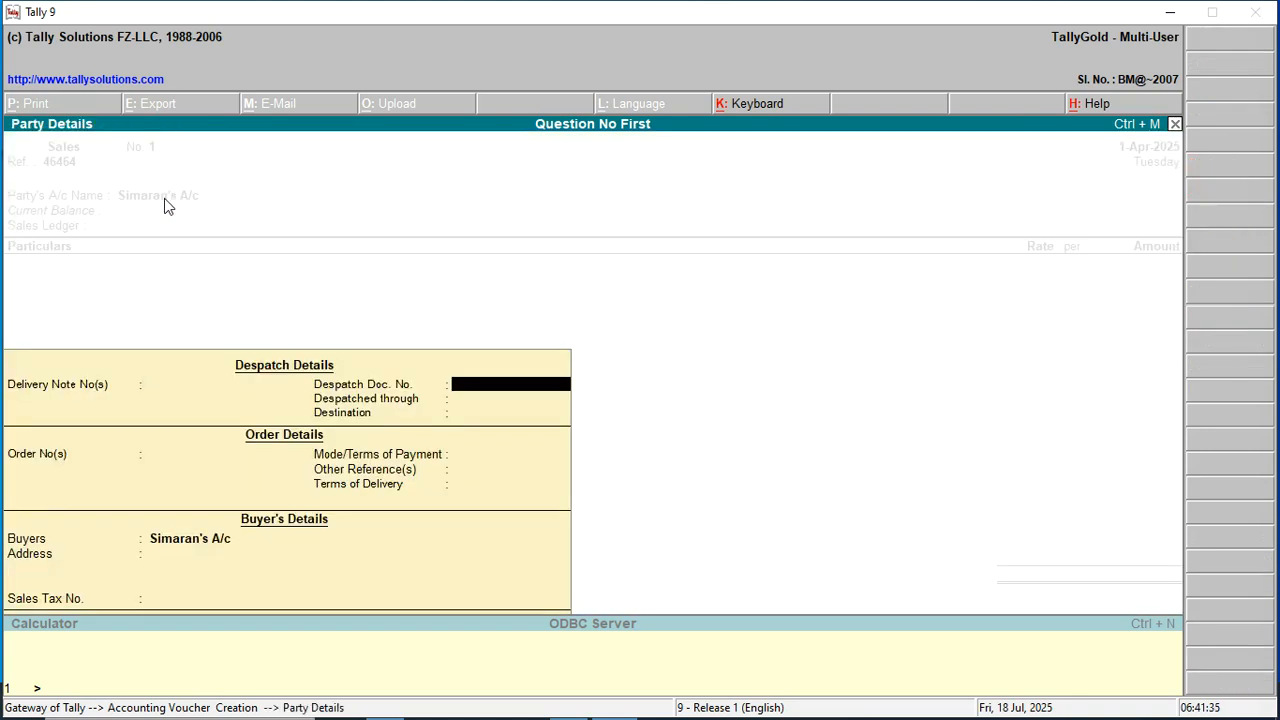
{"action": "key", "text": "Return"}
{"action": "key", "text": "Return"}
{"action": "key", "text": "Return"}
{"action": "key", "text": "Return"}
{"action": "key", "text": "Return"}
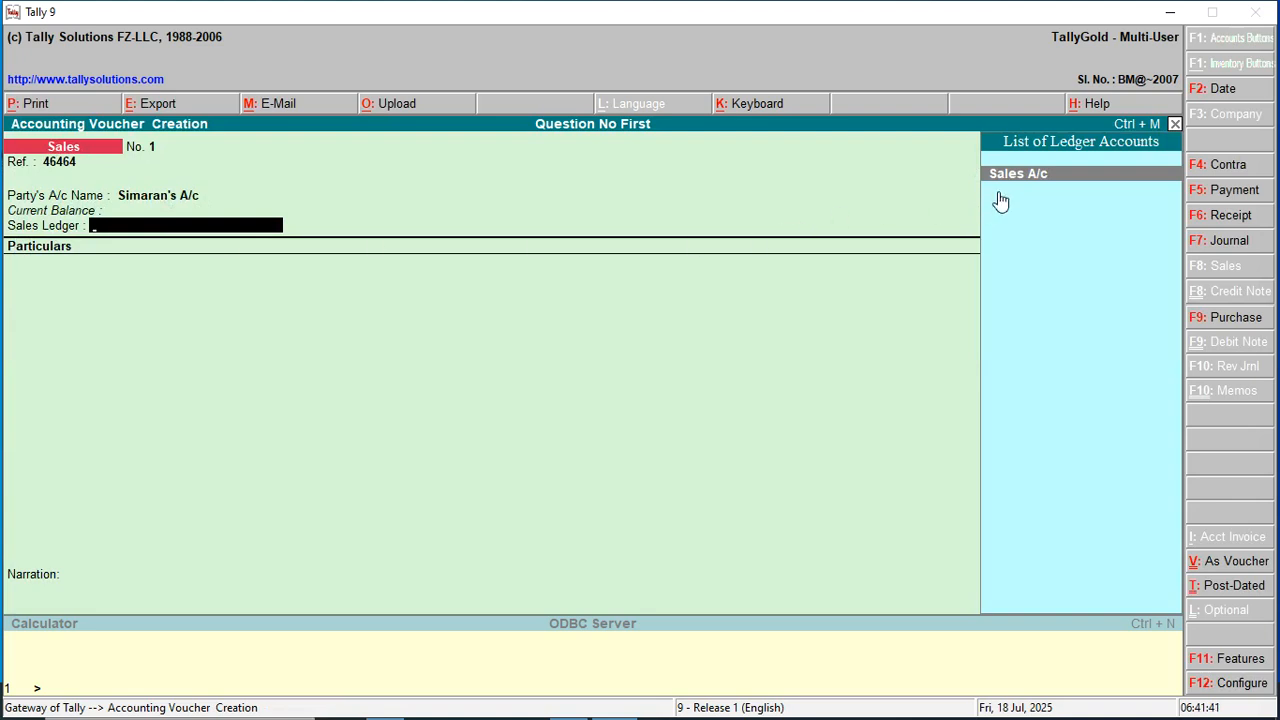
Choose Sales A/c as the sales ledger and bill it for 180.00.
{"action": "key", "text": "Return"}
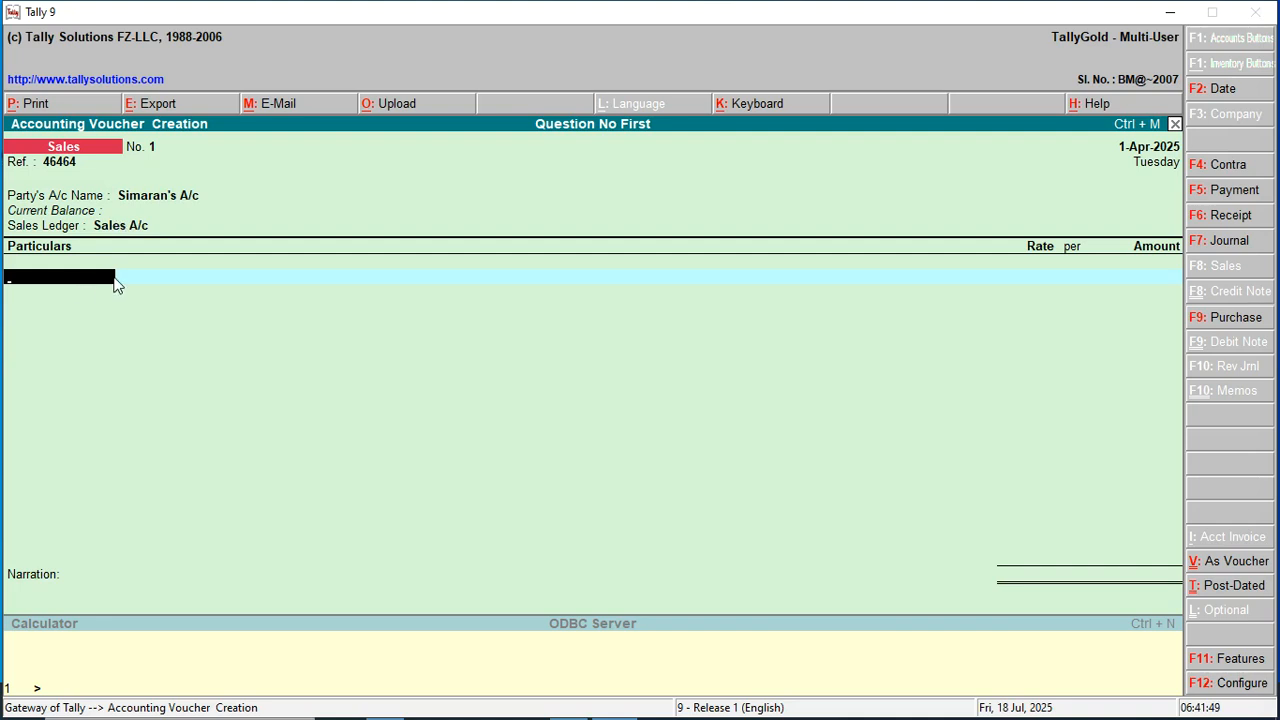
{"action": "type", "text": "S"}
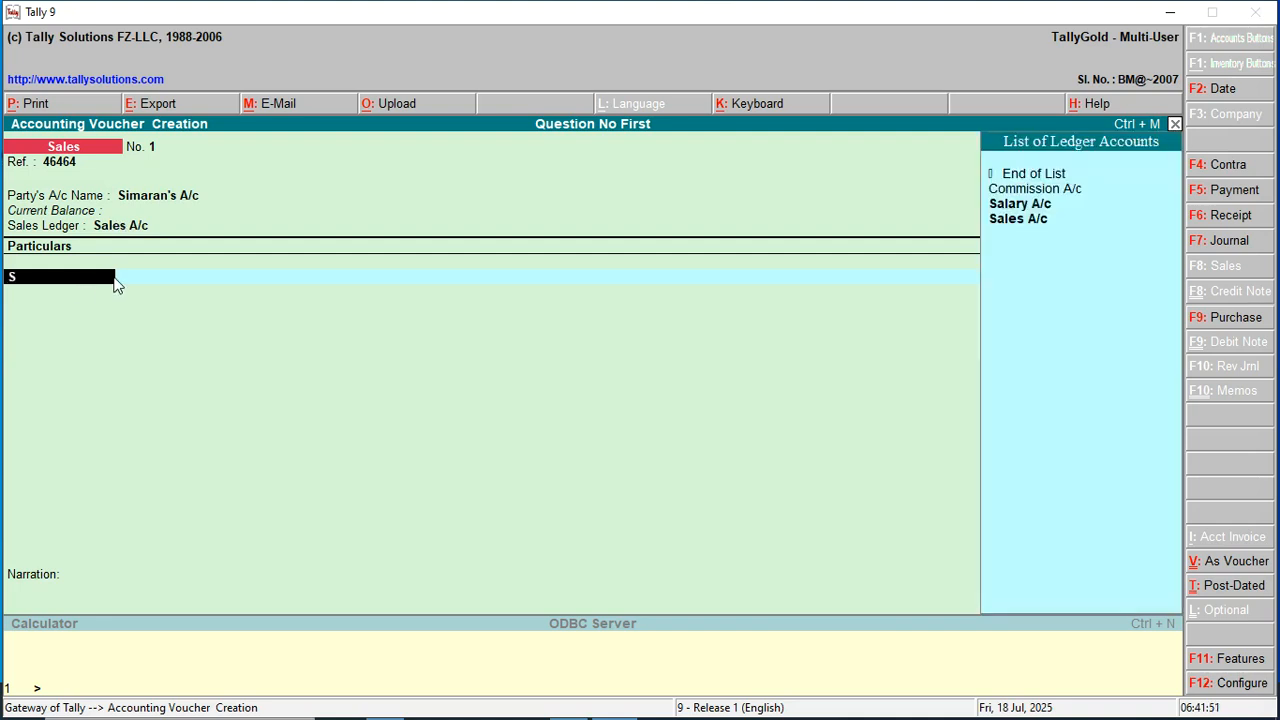
{"action": "key", "text": "Down"}
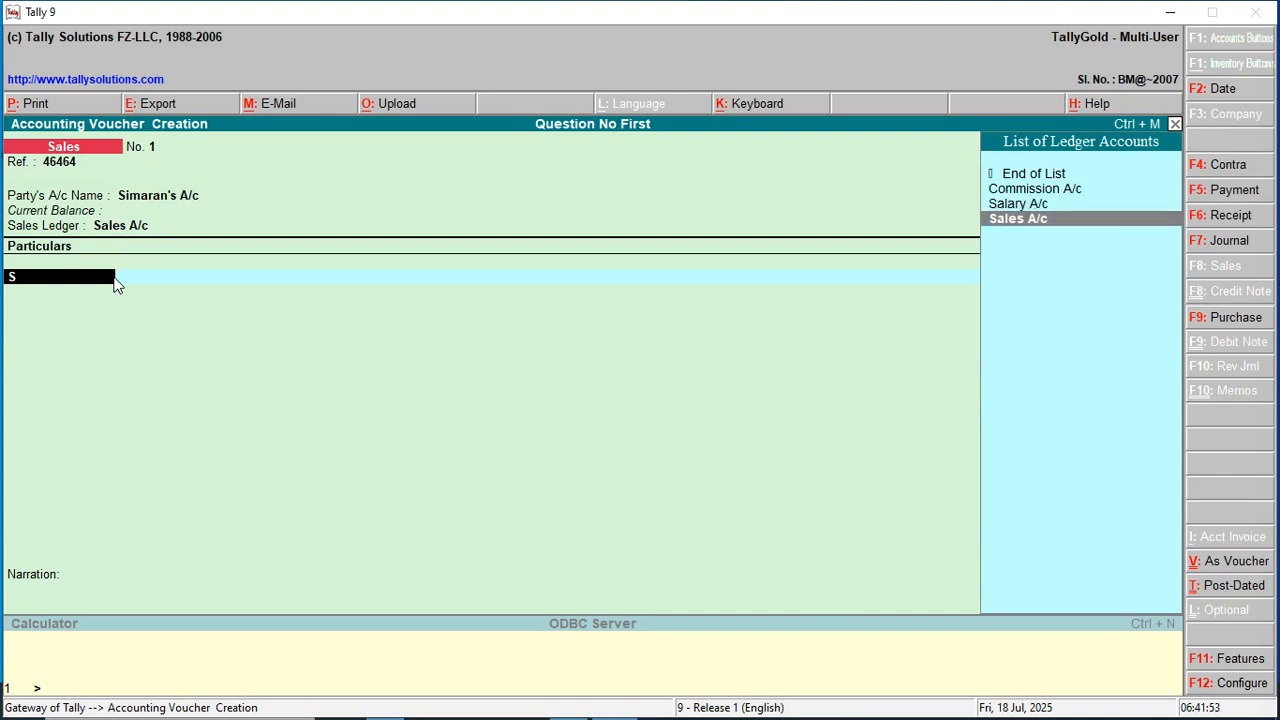
{"action": "key", "text": "Return"}
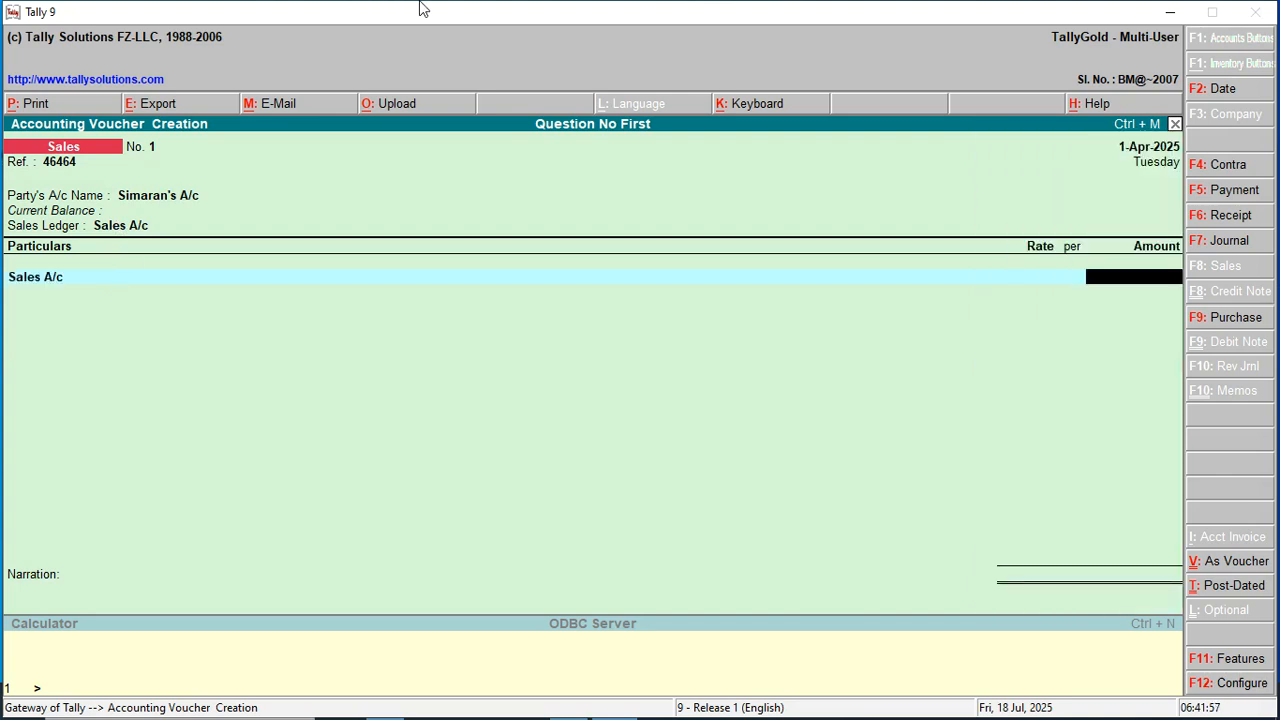
{"action": "type", "text": "180"}
{"action": "key", "text": "Return"}
{"action": "key", "text": "Return"}
{"action": "key", "text": "Return"}
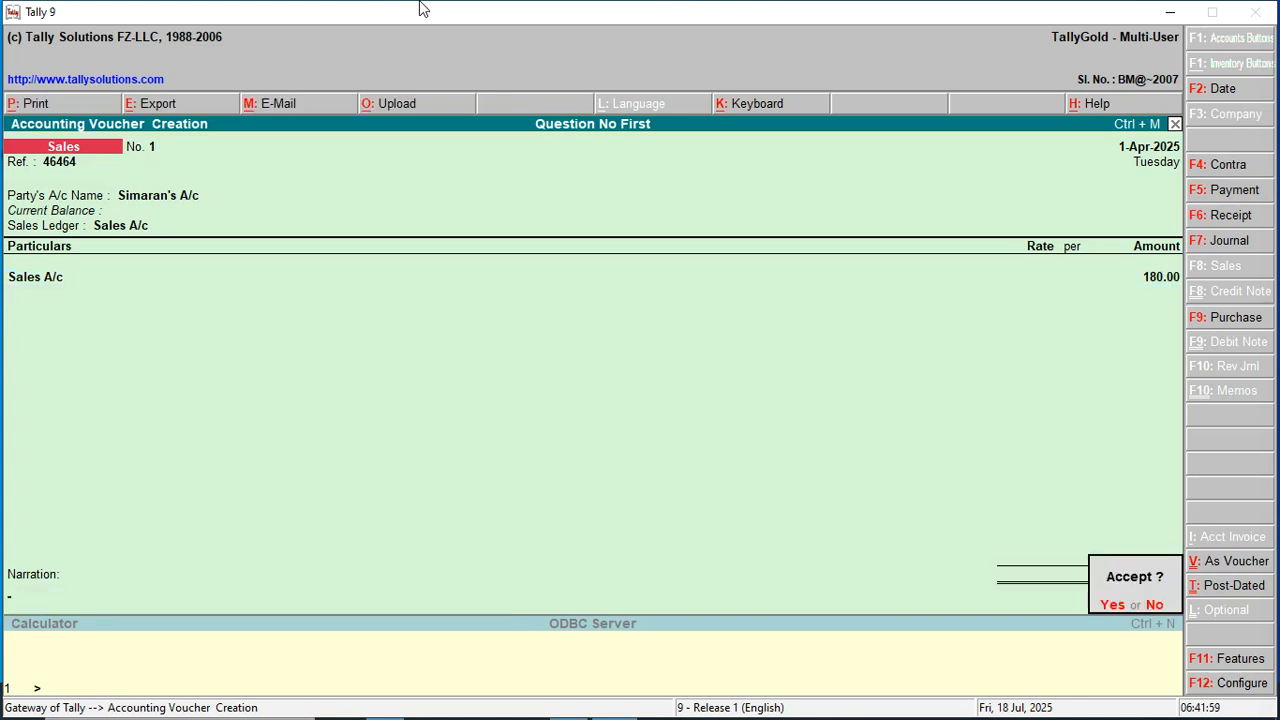
{"action": "key", "text": "Return"}
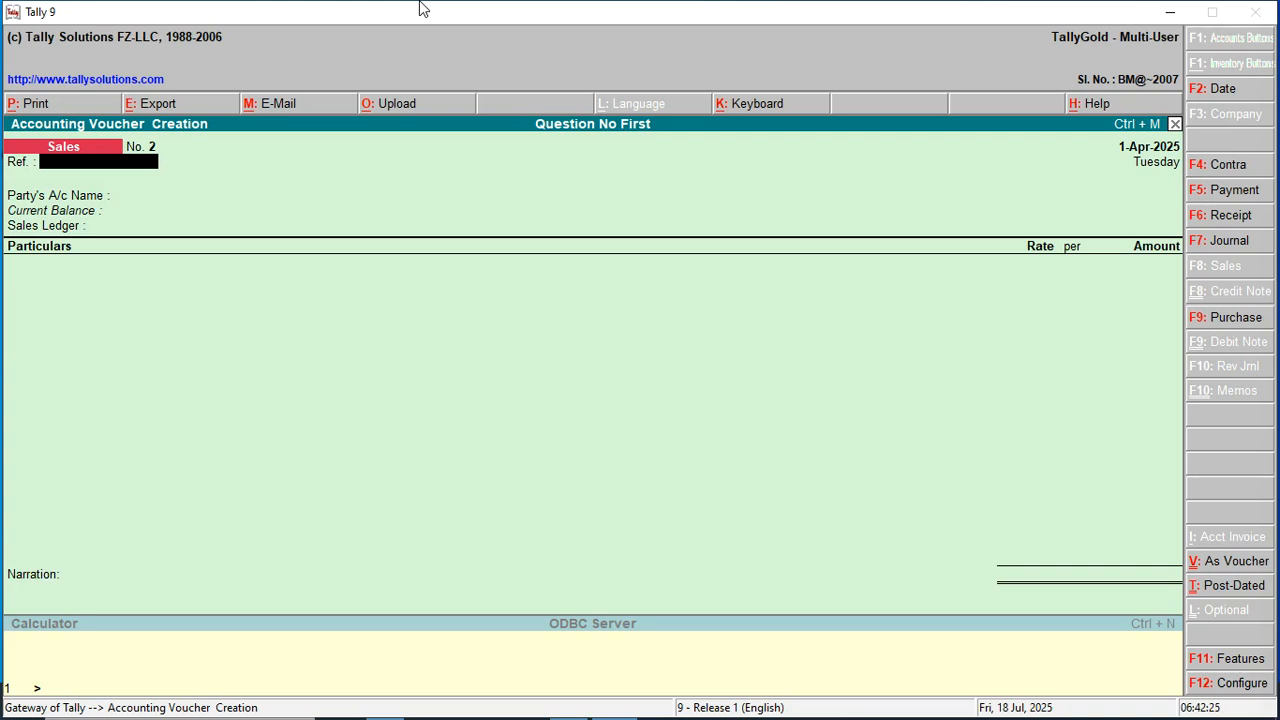
Record Receipt No. 1 of 300.00 into Cash from the customer's ledger, allocated on account.
{"action": "key", "text": "F6"}
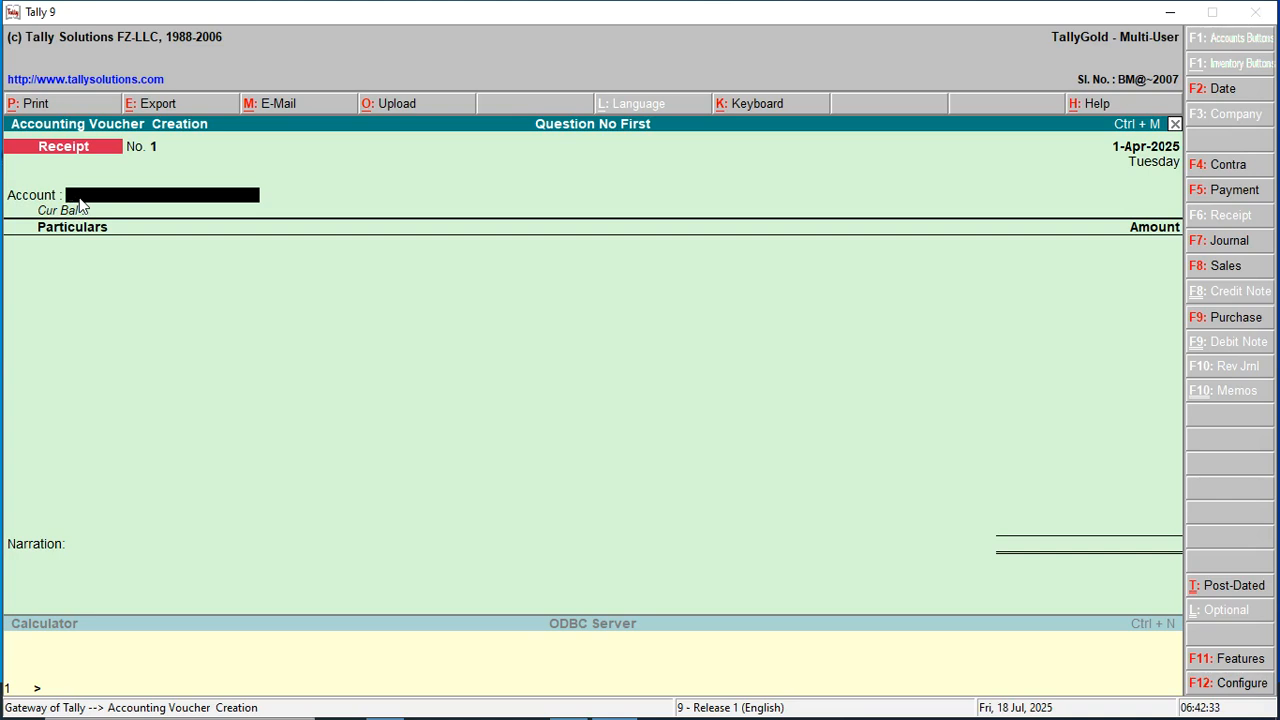
{"action": "type", "text": "C"}
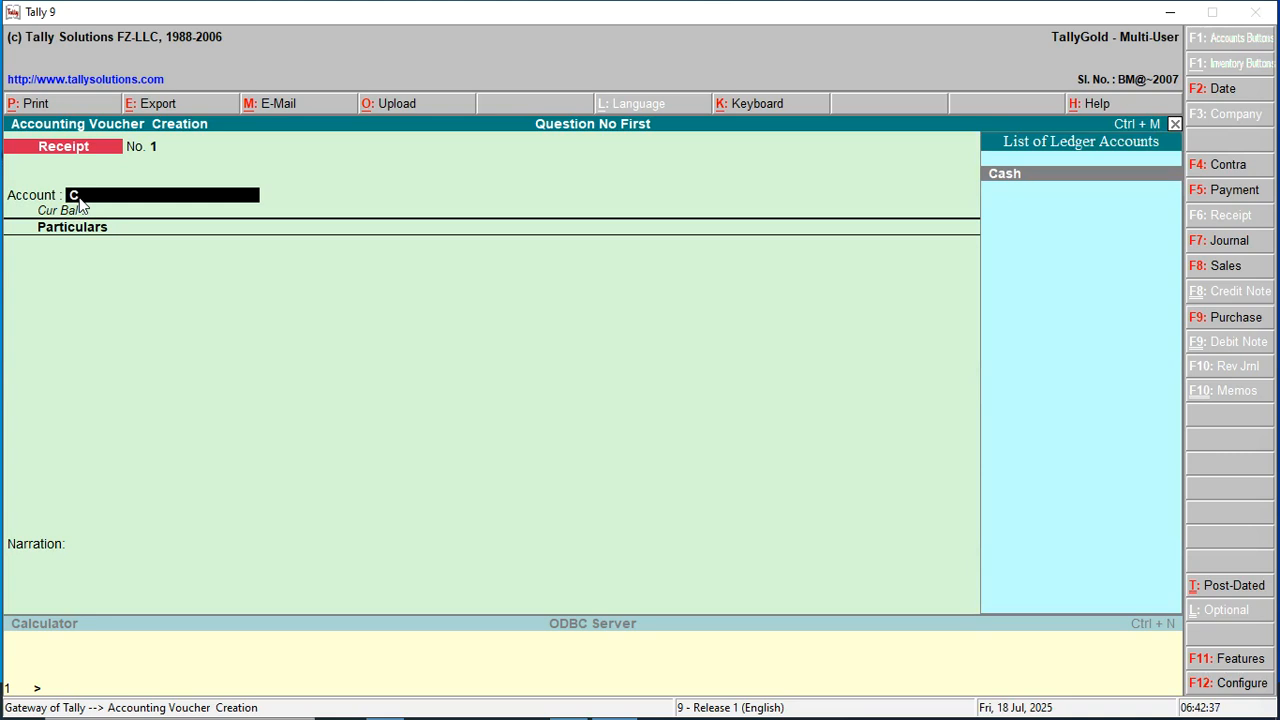
{"action": "key", "text": "BackSpace"}
{"action": "key", "text": "Return"}
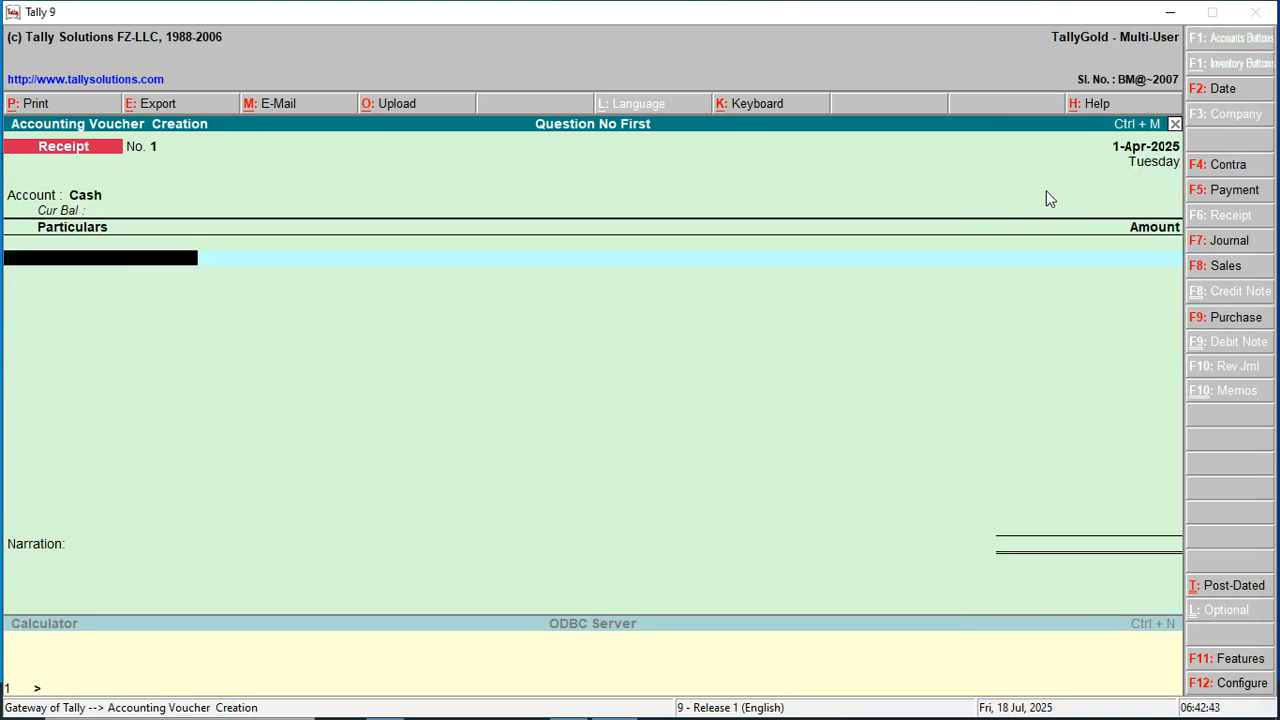
{"action": "type", "text": "Sa"}
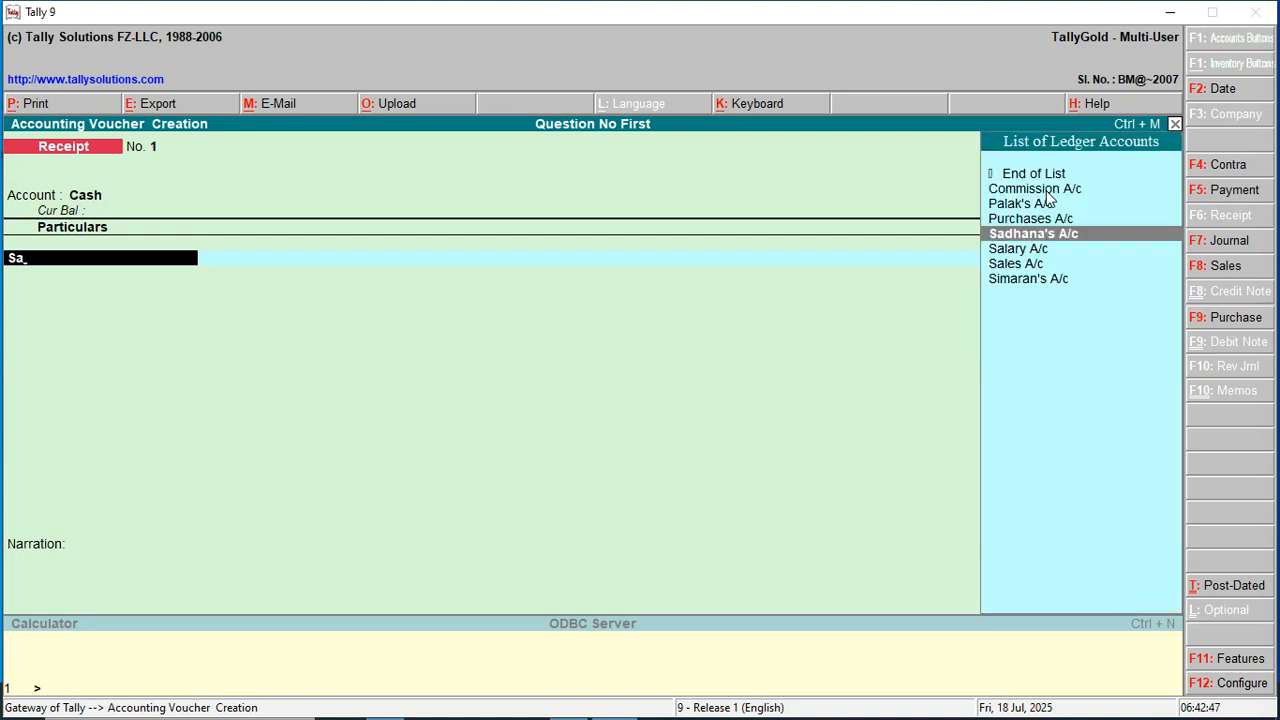
{"action": "key", "text": "Return"}
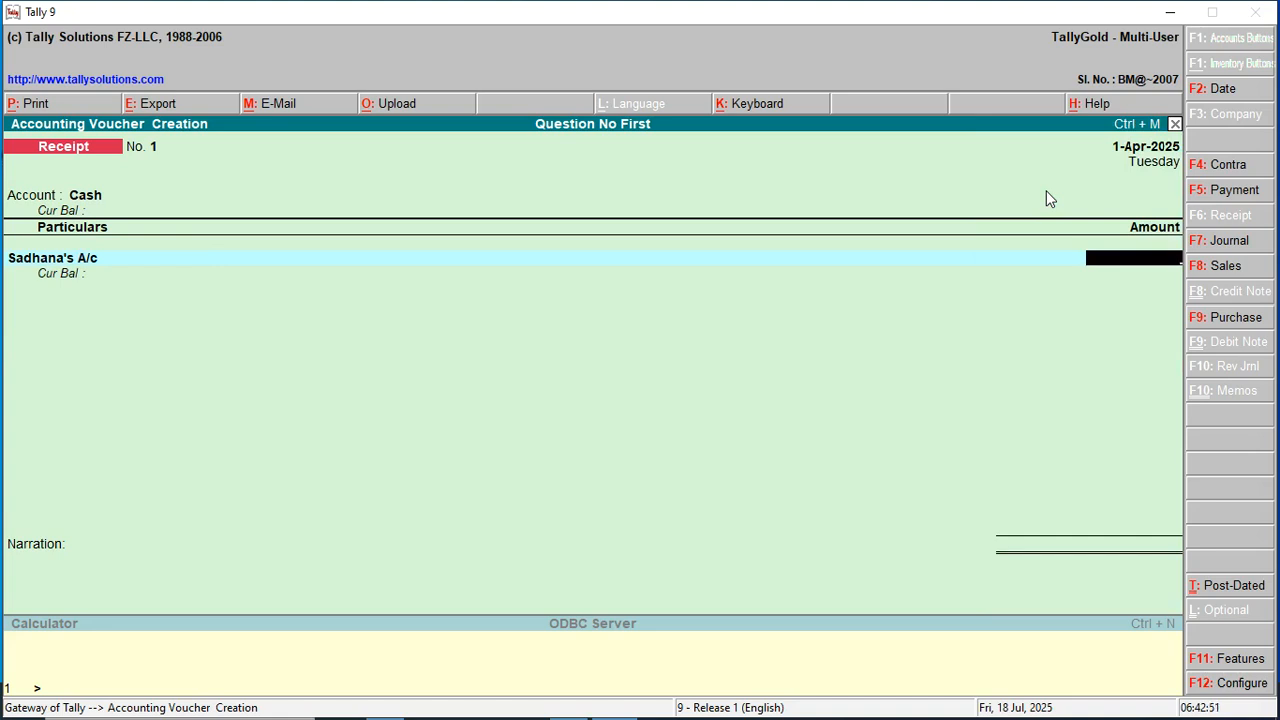
{"action": "type", "text": "0300"}
{"action": "key", "text": "Return"}
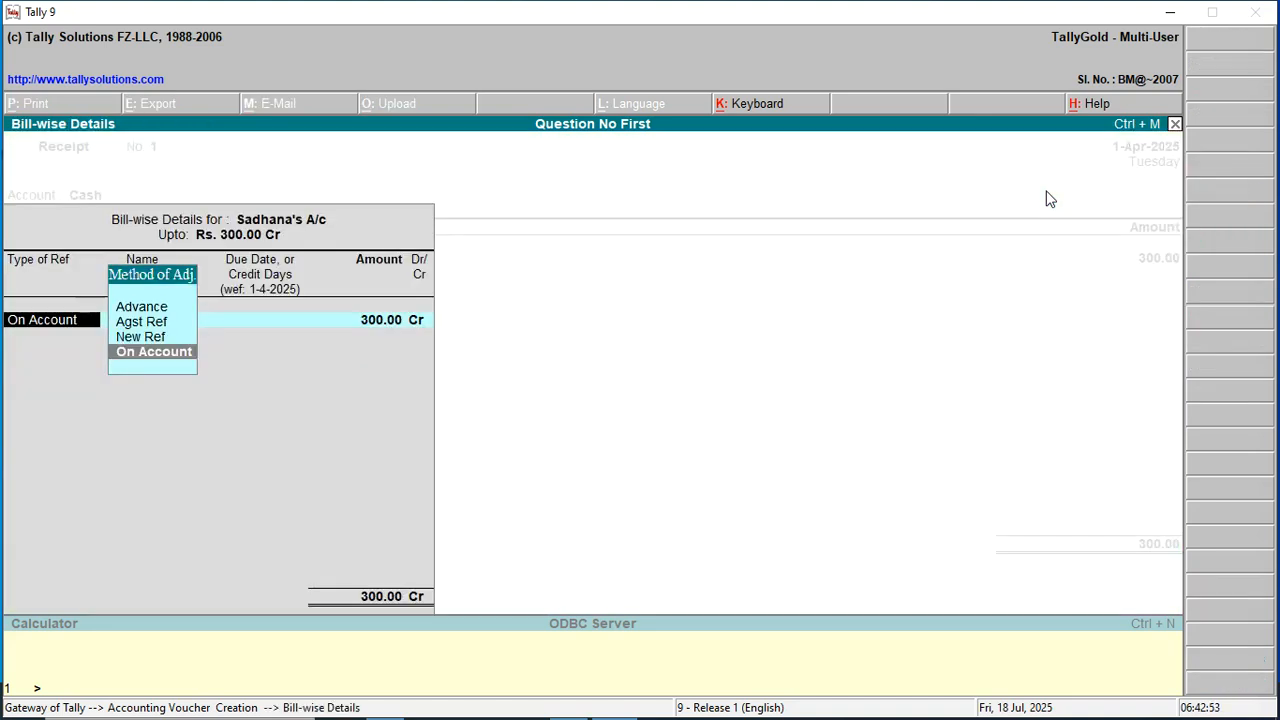
{"action": "key", "text": "Return"}
{"action": "key", "text": "Return"}
{"action": "key", "text": "Return"}
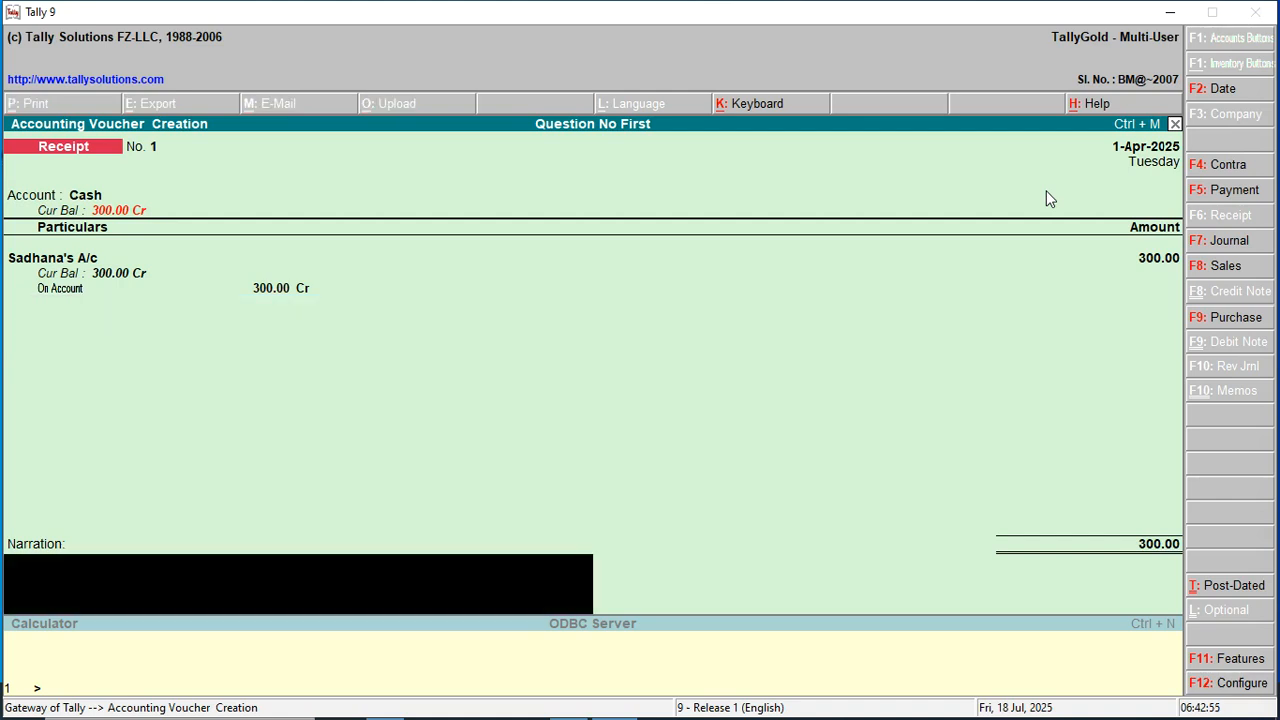
{"action": "key", "text": "Return"}
{"action": "key", "text": "Return"}
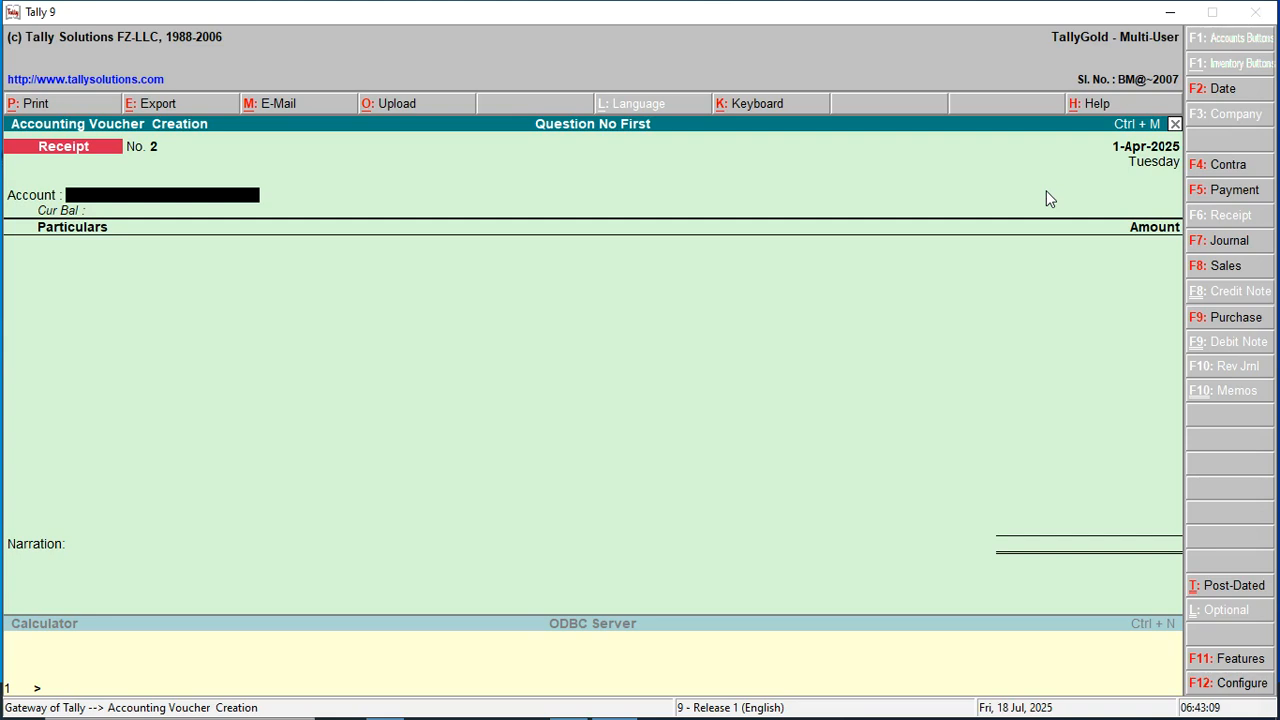
{"action": "key", "text": "F5"}
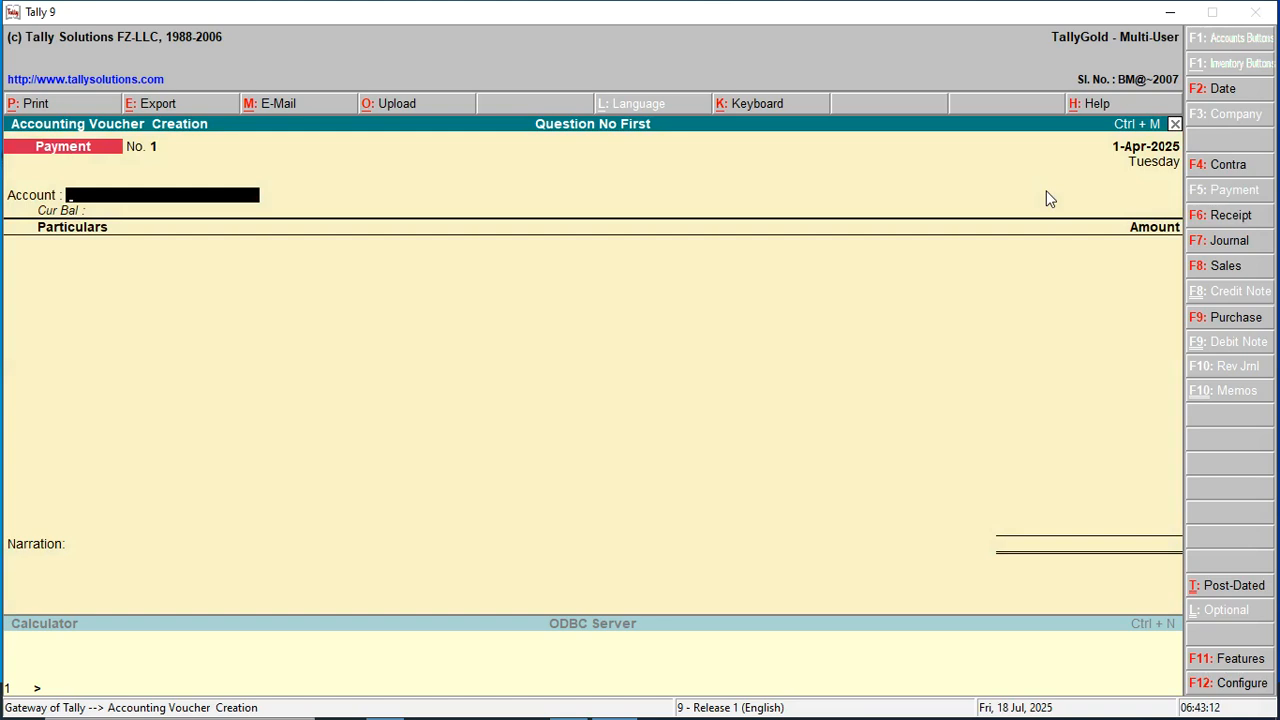
Enter a Cash payment of 80 to the party's ledger, settling against the pending bill.
{"action": "key", "text": "Return"}
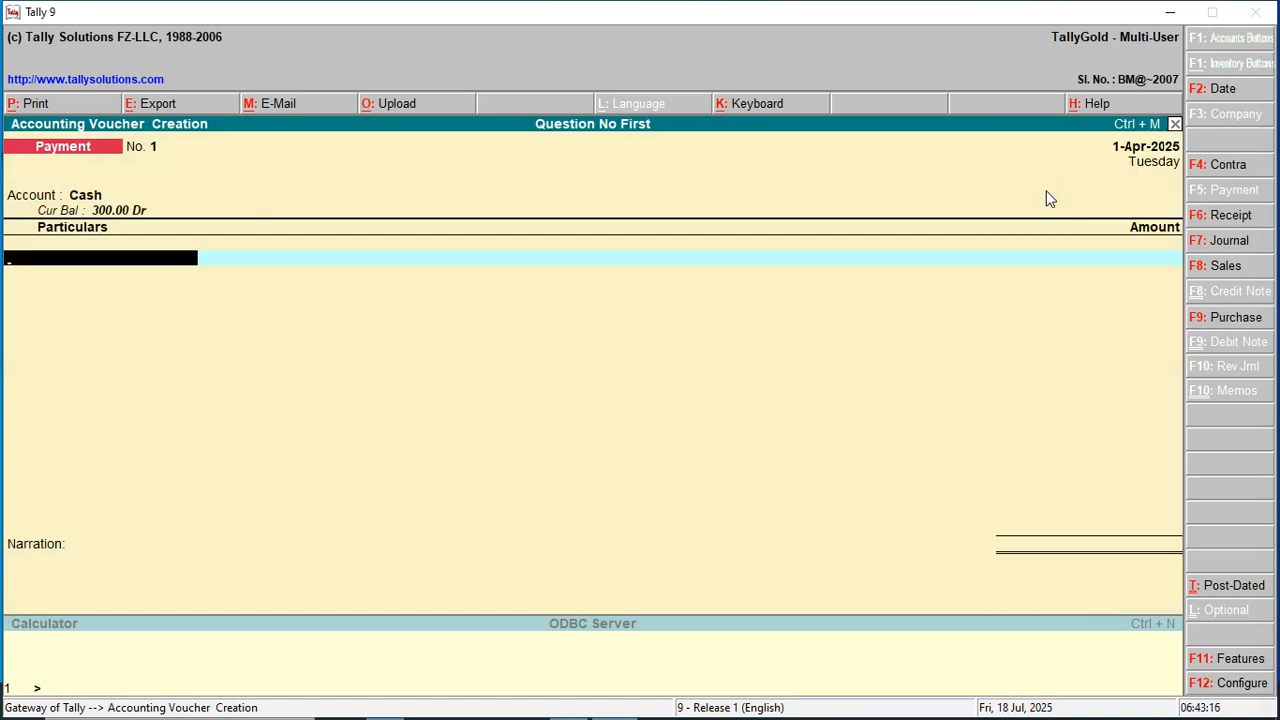
{"action": "type", "text": "Pa"}
{"action": "key", "text": "Return"}
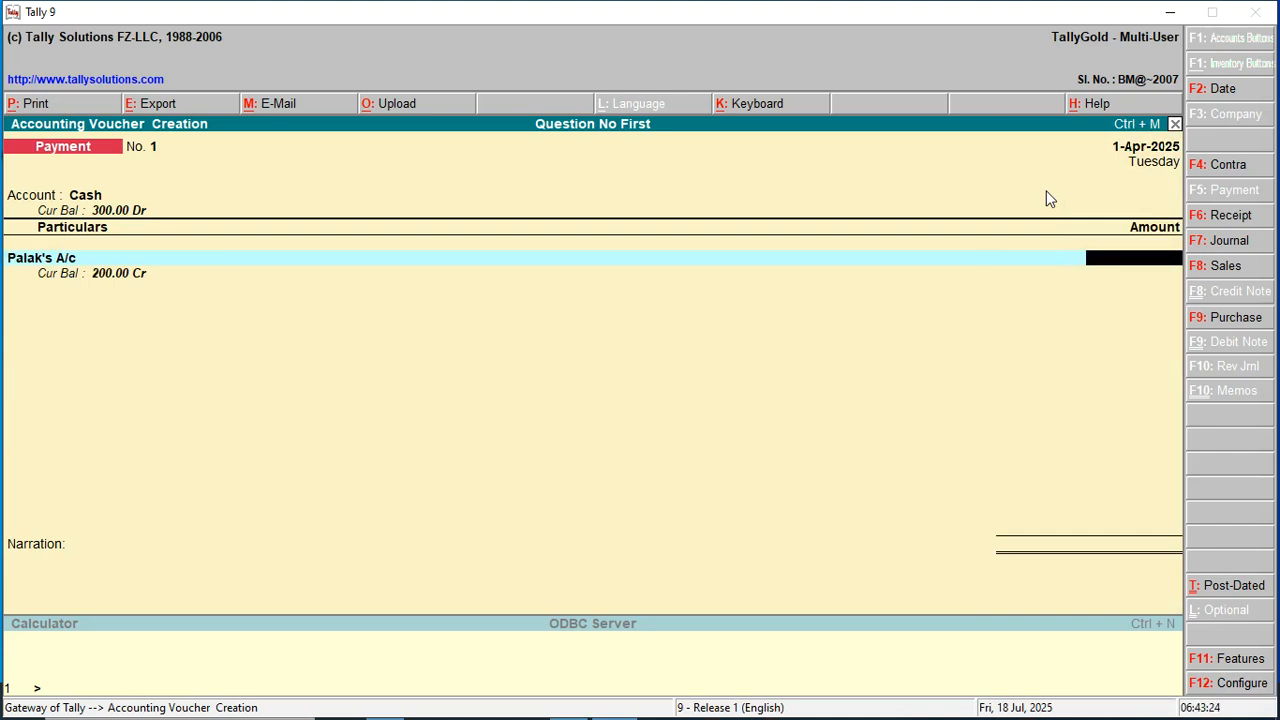
{"action": "type", "text": "80"}
{"action": "key", "text": "Return"}
{"action": "key", "text": "Return"}
{"action": "key", "text": "Return"}
{"action": "key", "text": "Return"}
{"action": "key", "text": "Return"}
{"action": "key", "text": "Return"}
{"action": "key", "text": "Return"}
{"action": "key", "text": "Return"}
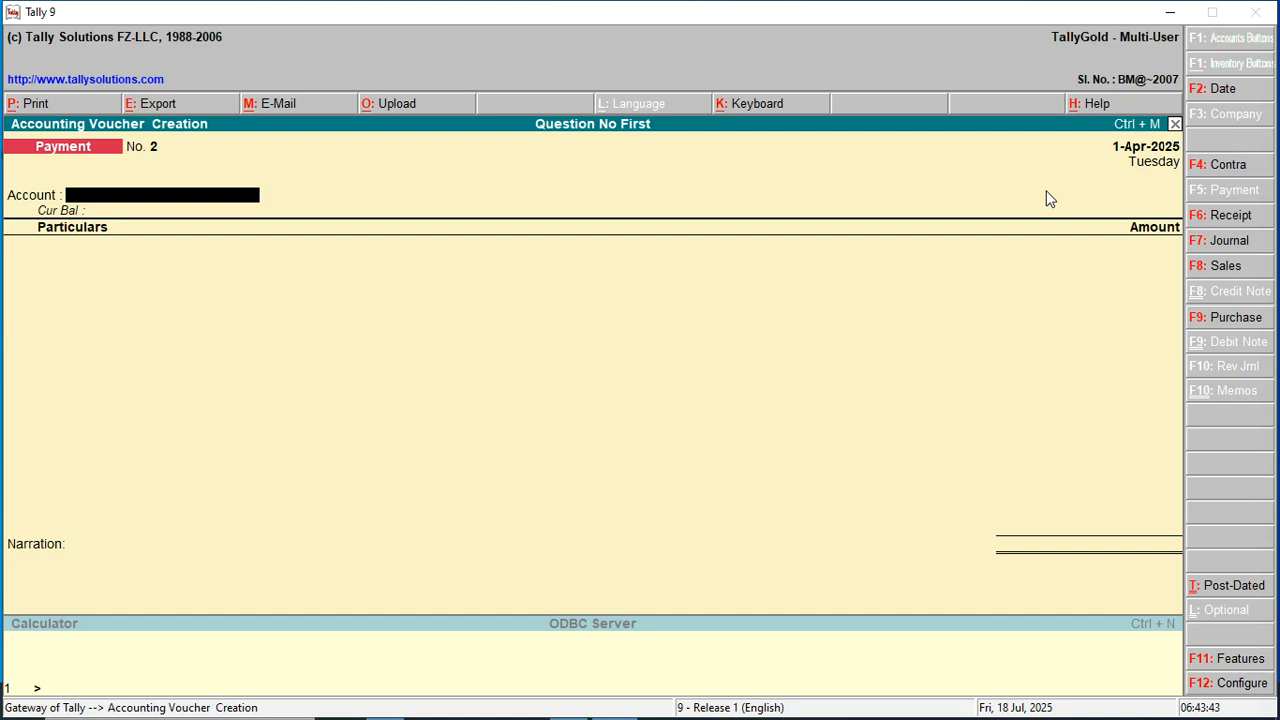
Complete payment voucher No. 2: 120.00 paid from Cash to Purchases A/c, and save it.
{"action": "type", "text": "C"}
{"action": "key", "text": "Return"}
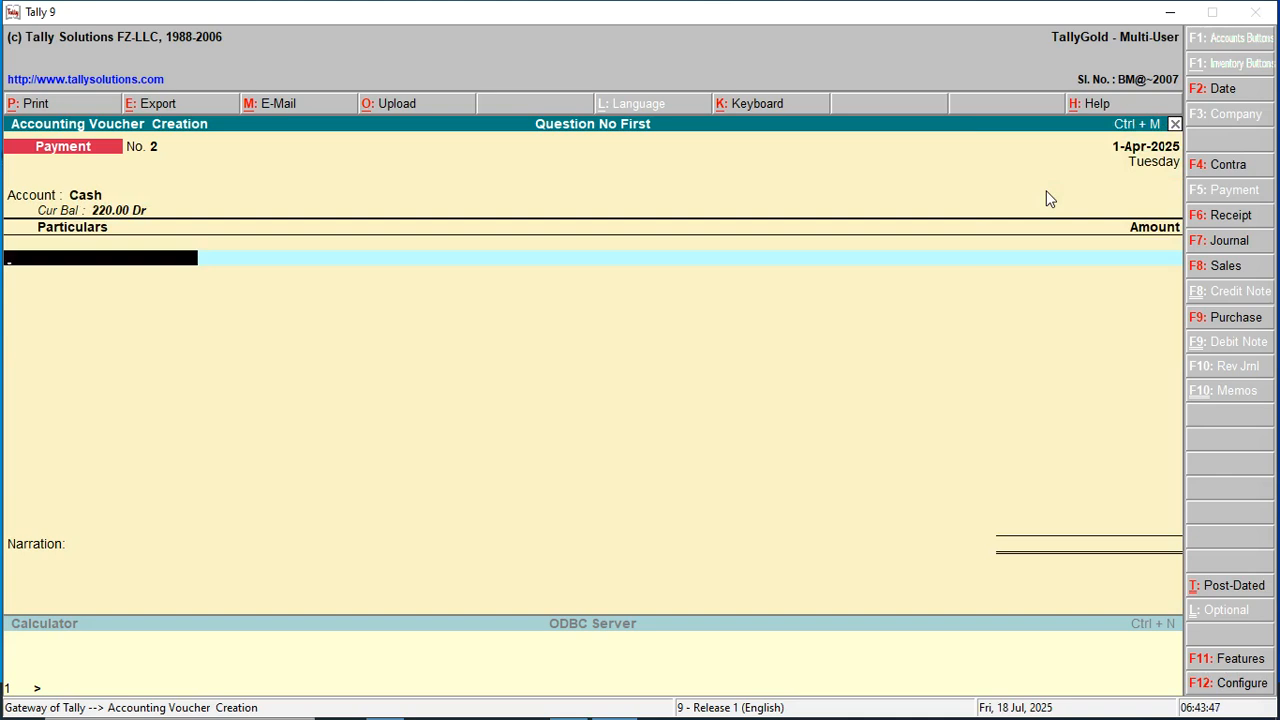
{"action": "type", "text": "Pur"}
{"action": "key", "text": "Return"}
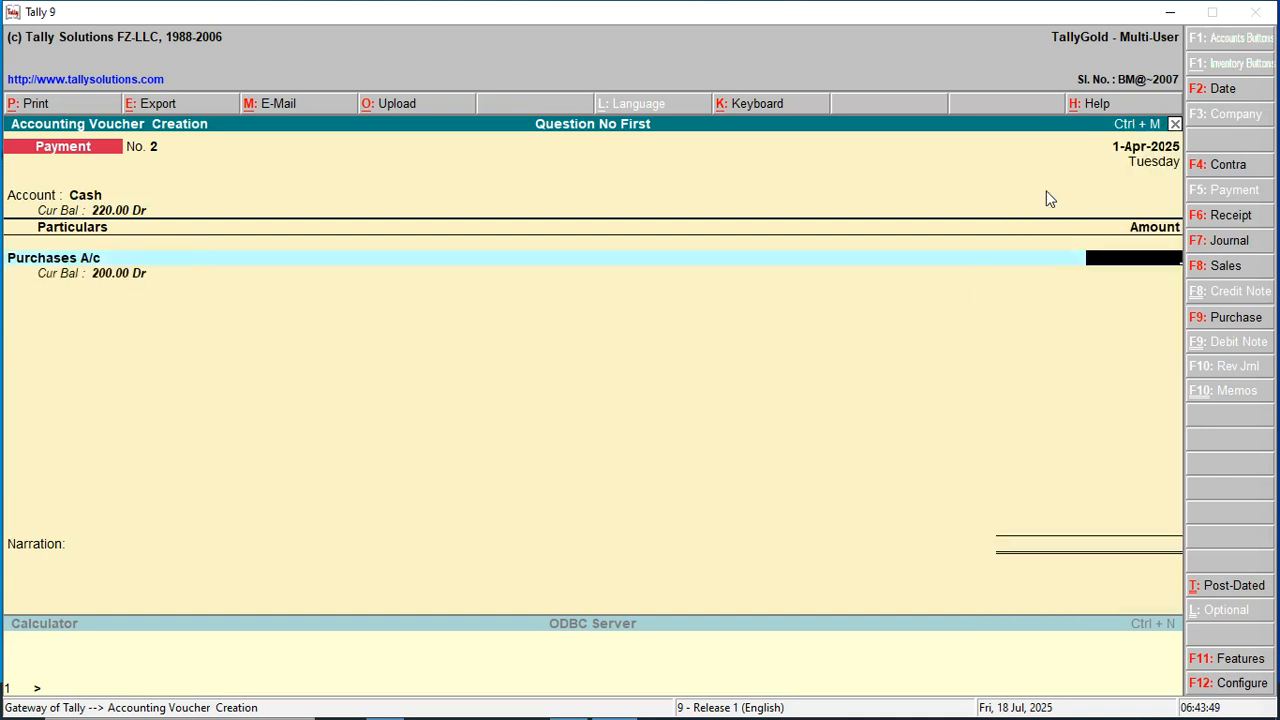
{"action": "type", "text": "120"}
{"action": "key", "text": "Return"}
{"action": "key", "text": "Return"}
{"action": "key", "text": "Return"}
{"action": "key", "text": "Return"}
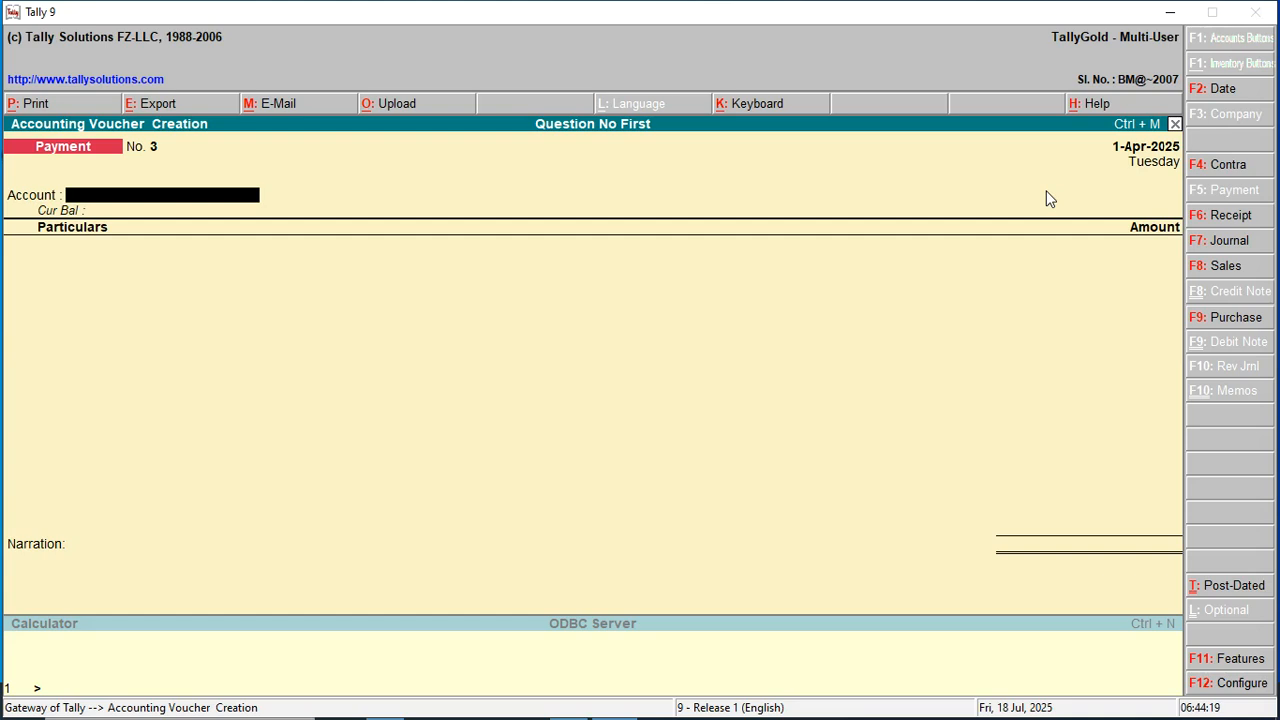
Enter receipt voucher No. 2 with Cash receiving 100 against Sales A/c.
{"action": "key", "text": "F6"}
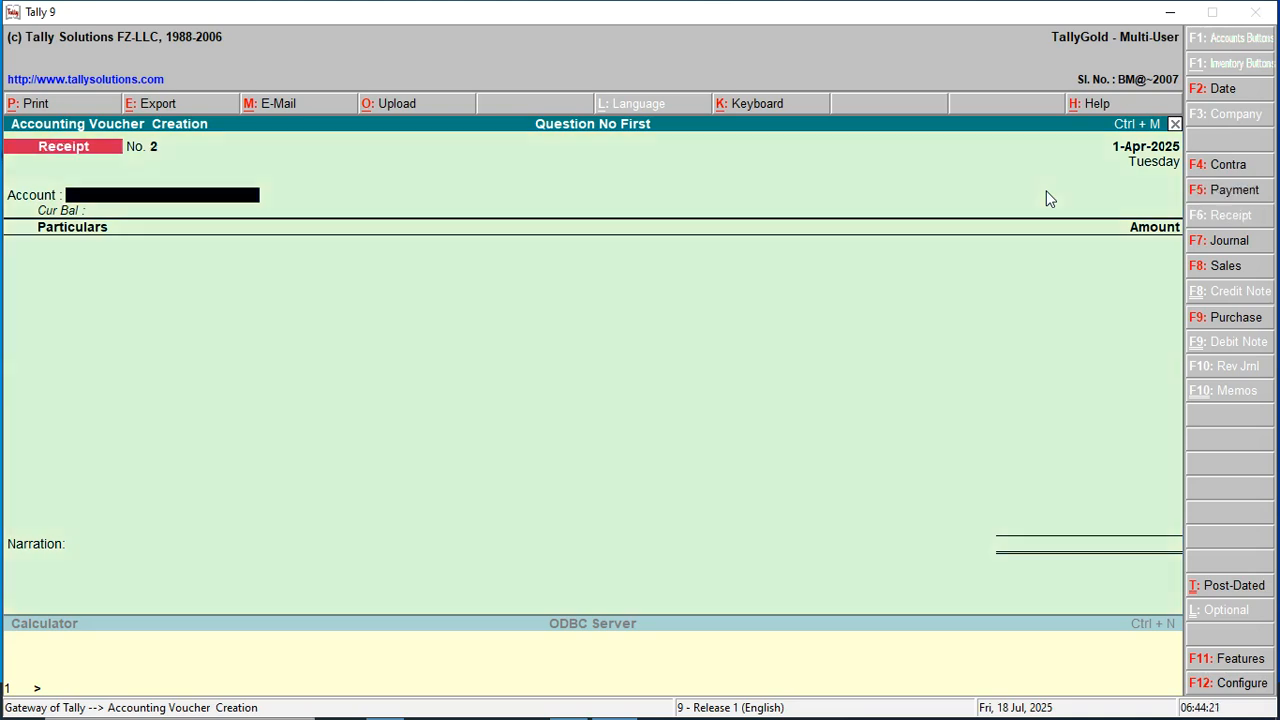
{"action": "type", "text": "c"}
{"action": "key", "text": "Return"}
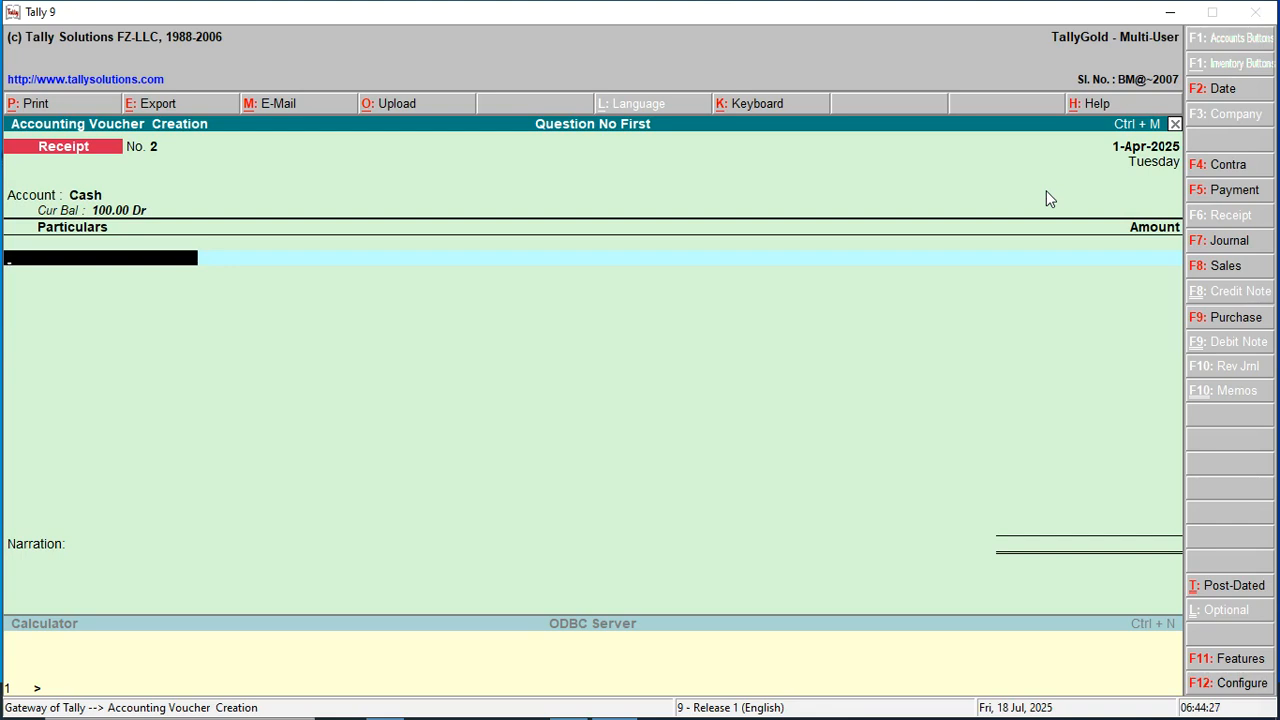
{"action": "type", "text": "Sa"}
{"action": "key", "text": "Down"}
{"action": "key", "text": "Down"}
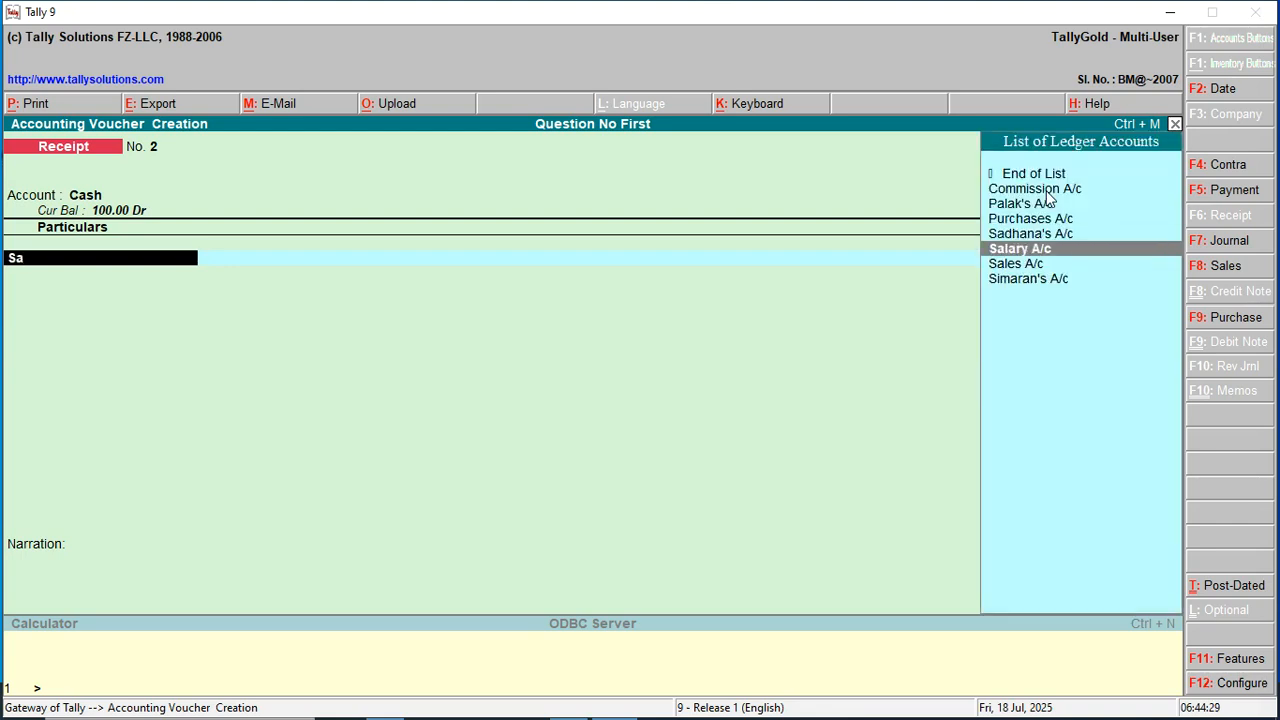
{"action": "key", "text": "Down"}
{"action": "key", "text": "Return"}
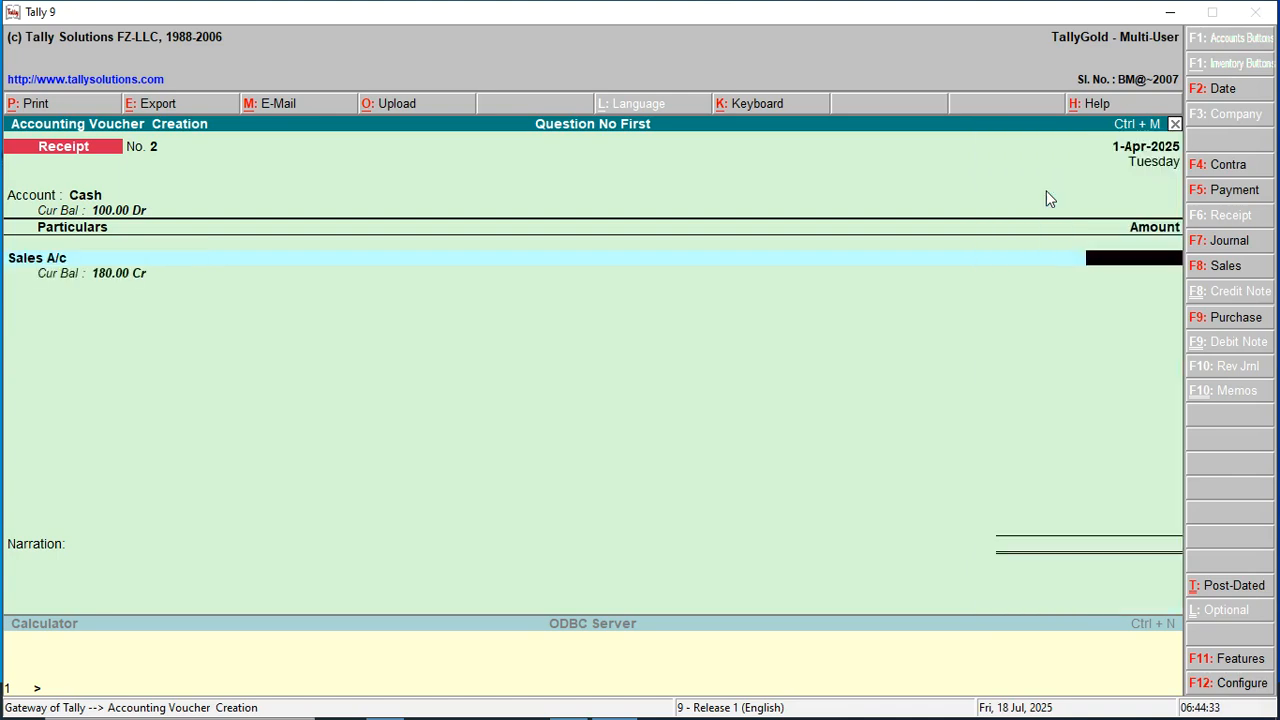
{"action": "type", "text": "100"}
{"action": "key", "text": "Return"}
{"action": "key", "text": "Return"}
{"action": "key", "text": "Return"}
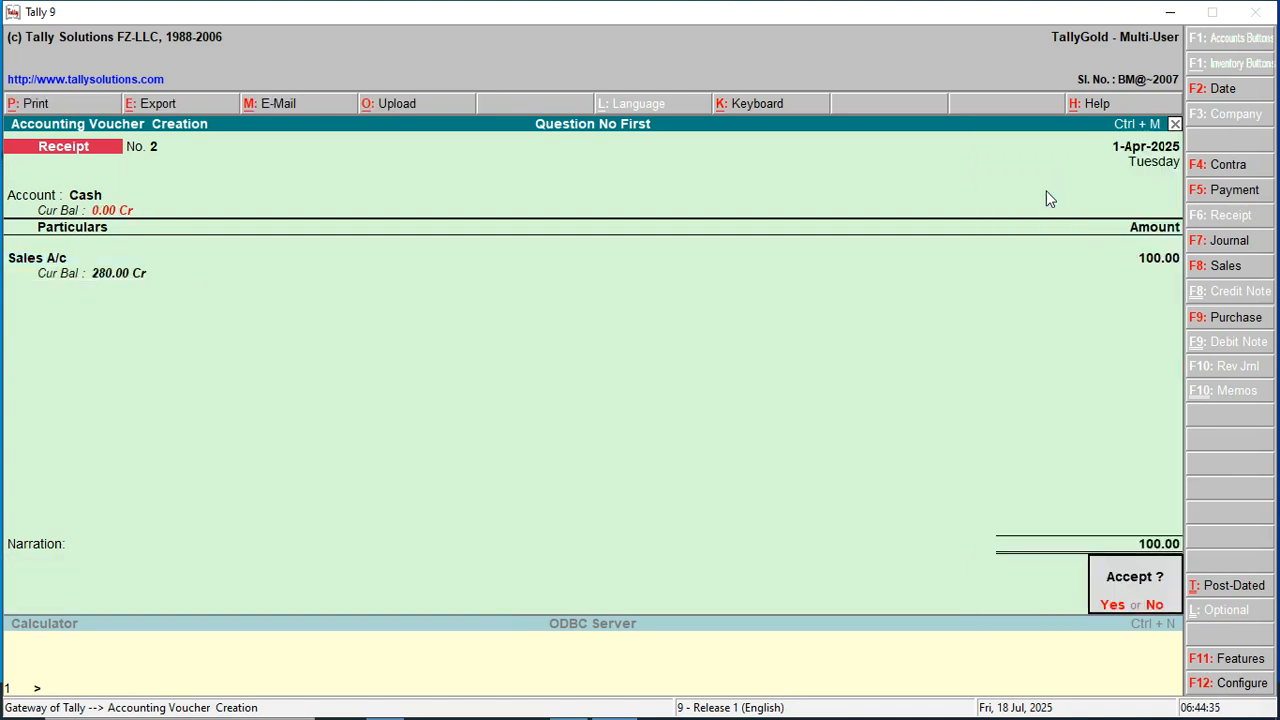
{"action": "key", "text": "Return"}
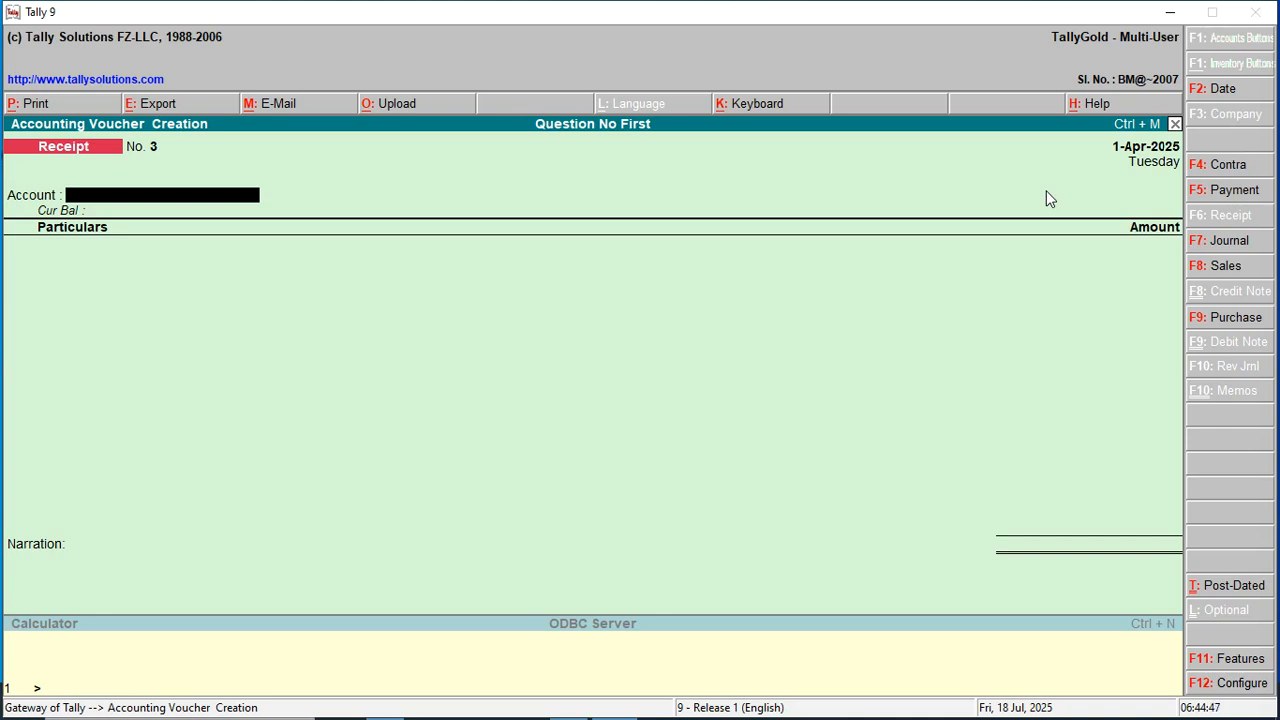
Record payment voucher No. 3: 100 paid from Cash to Salary A/c.
{"action": "key", "text": "F5"}
{"action": "type", "text": "c"}
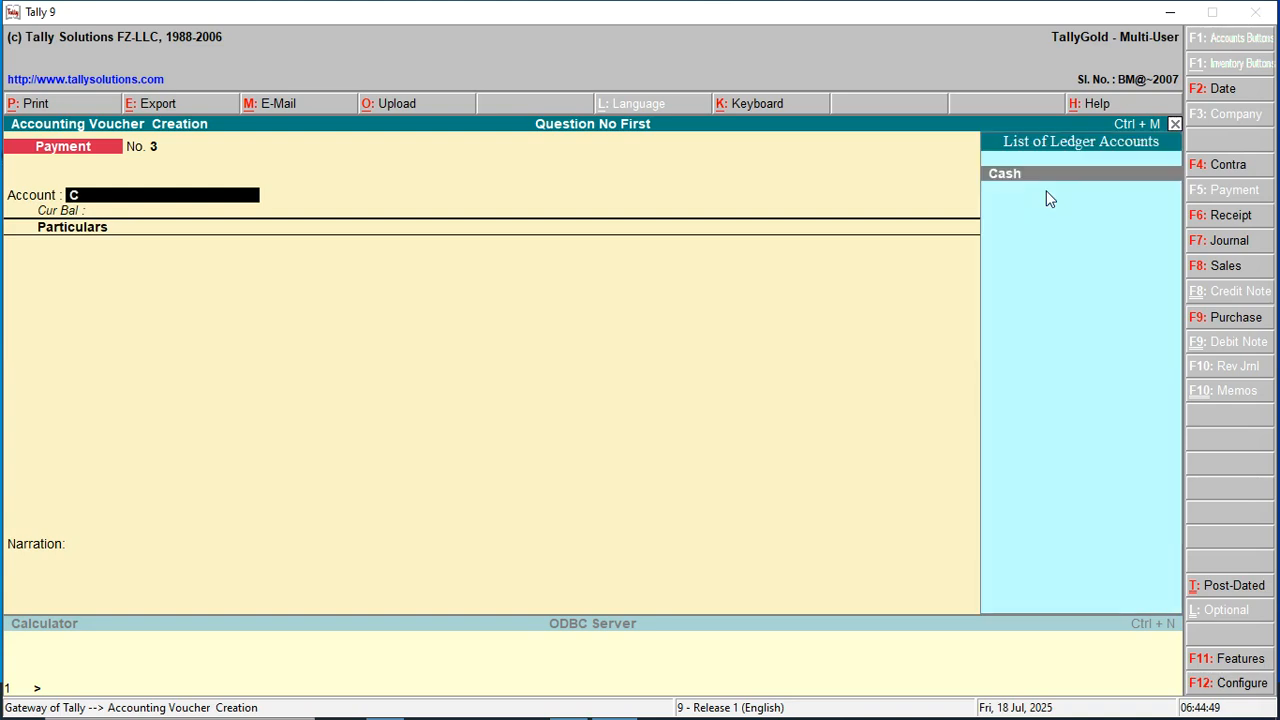
{"action": "key", "text": "Return"}
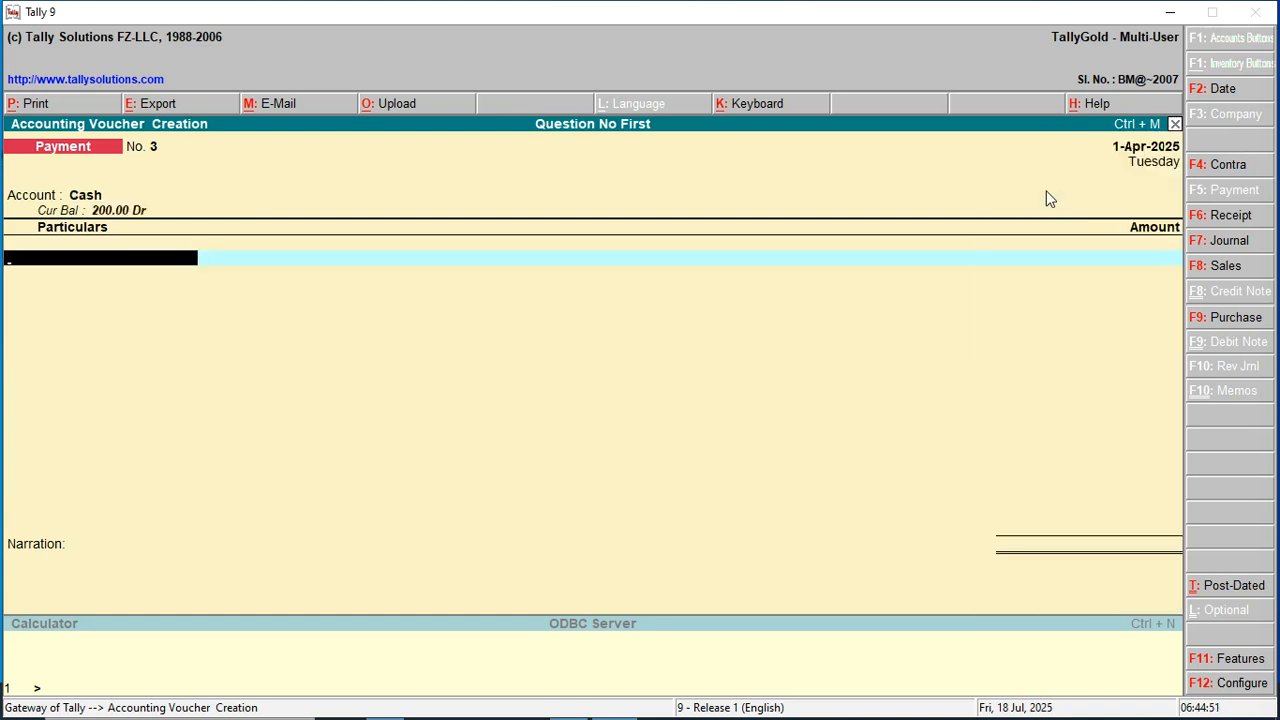
{"action": "type", "text": "Sa"}
{"action": "key", "text": "Down"}
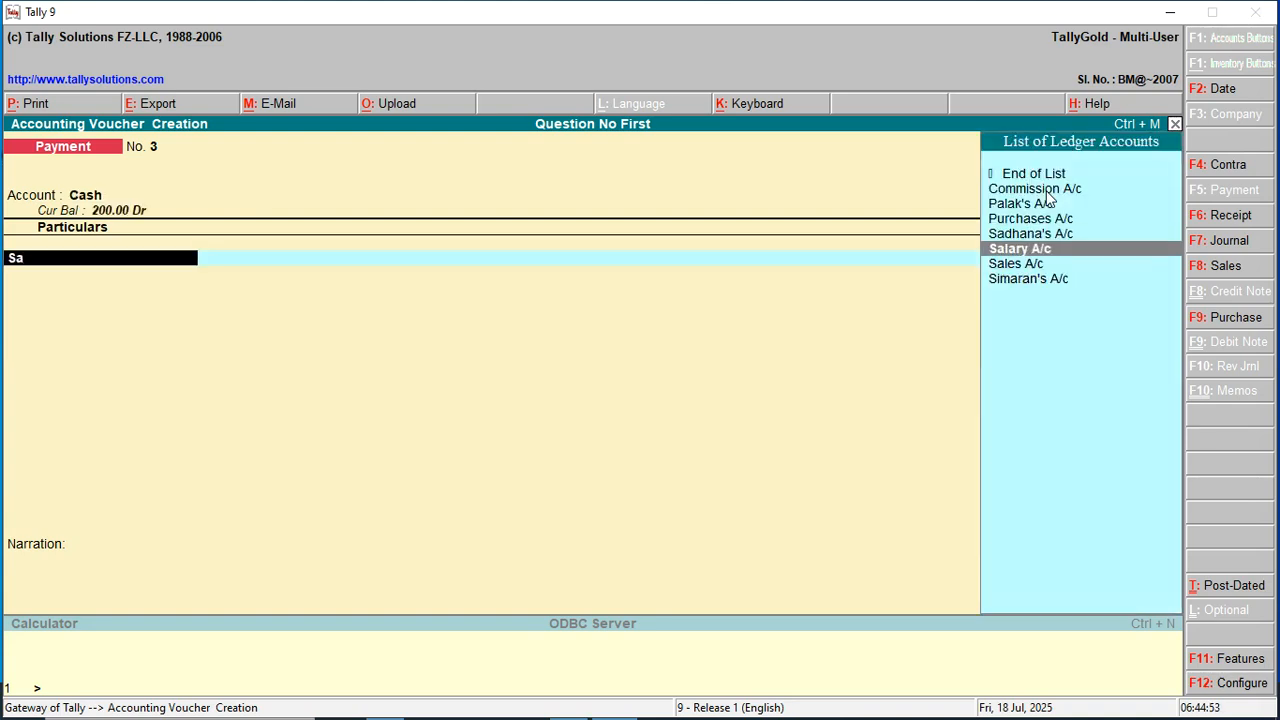
{"action": "key", "text": "Return"}
{"action": "type", "text": "100"}
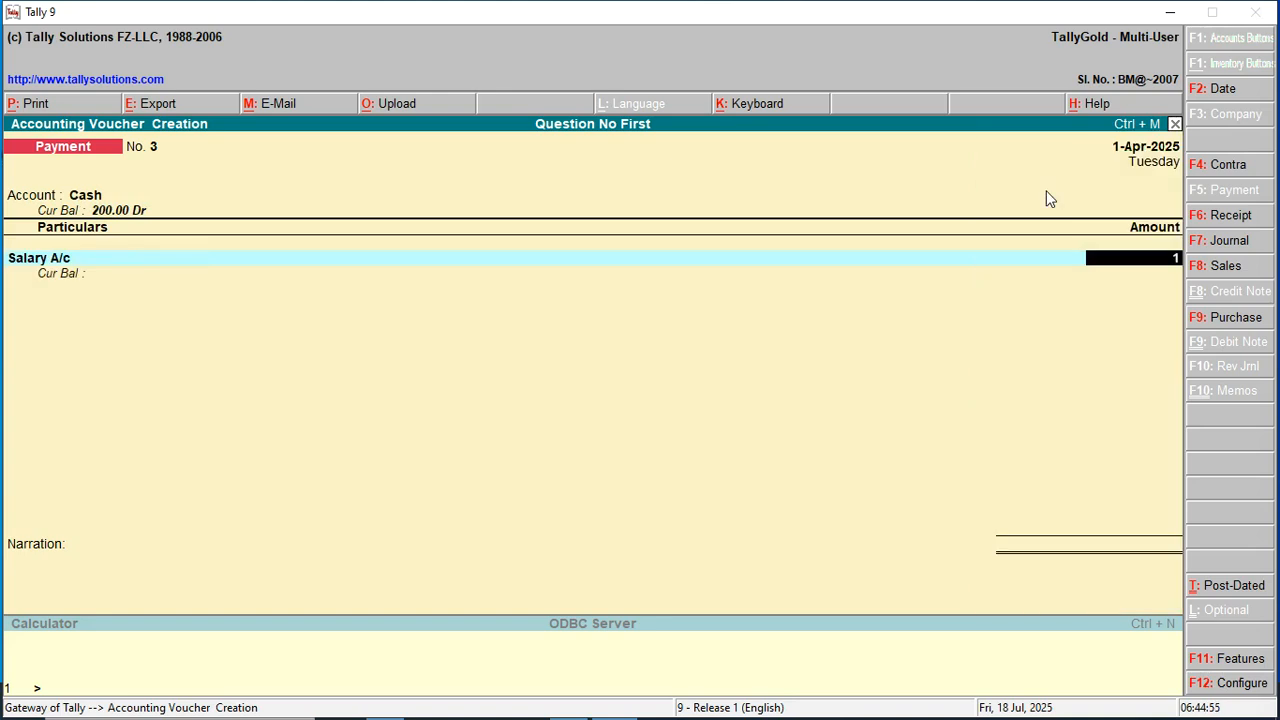
{"action": "key", "text": "Return"}
{"action": "key", "text": "Return"}
{"action": "key", "text": "Return"}
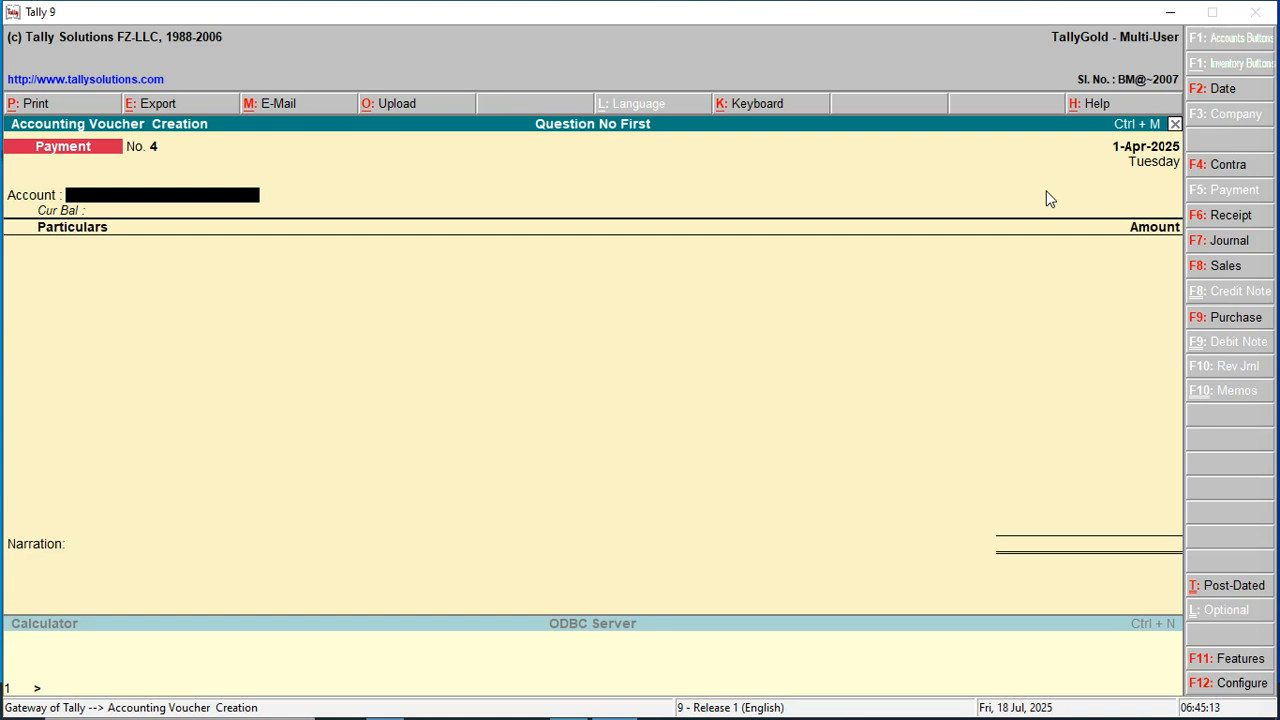
Record receipt voucher No. 3: 60 into Cash from Commission A/c, then exit voucher entry.
{"action": "key", "text": "F6"}
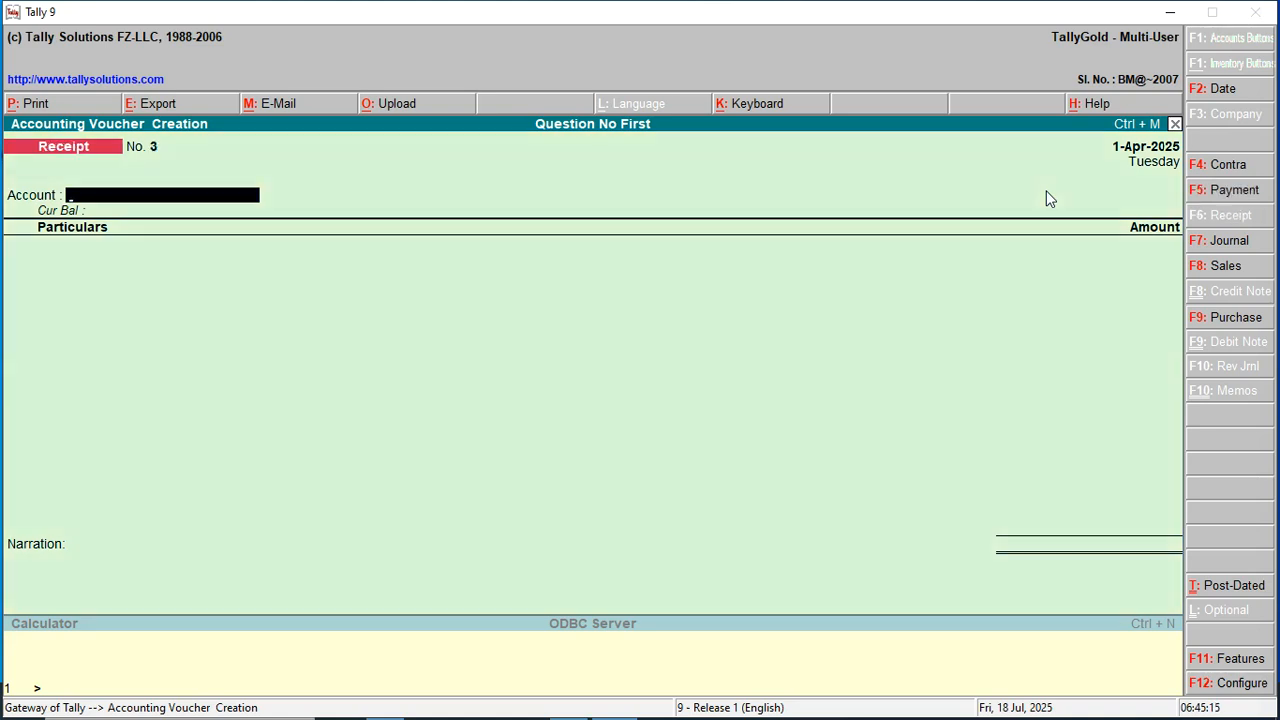
{"action": "type", "text": "C"}
{"action": "key", "text": "Return"}
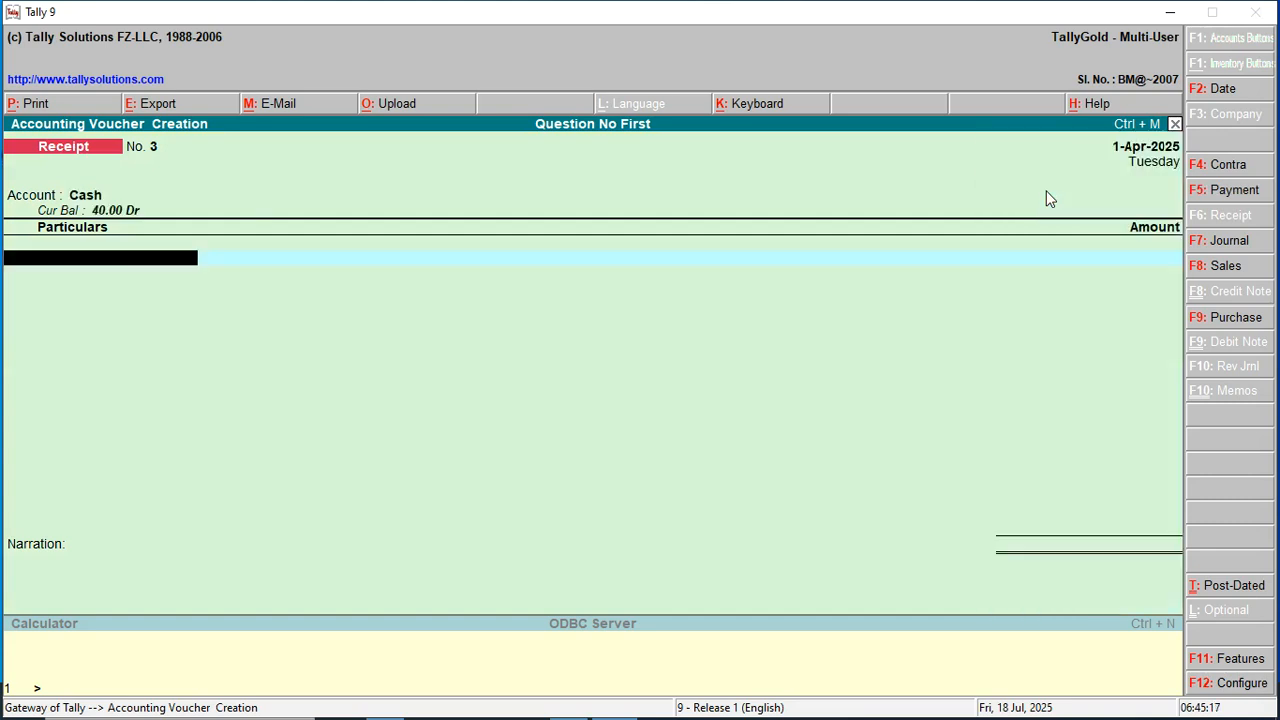
{"action": "type", "text": "Comm"}
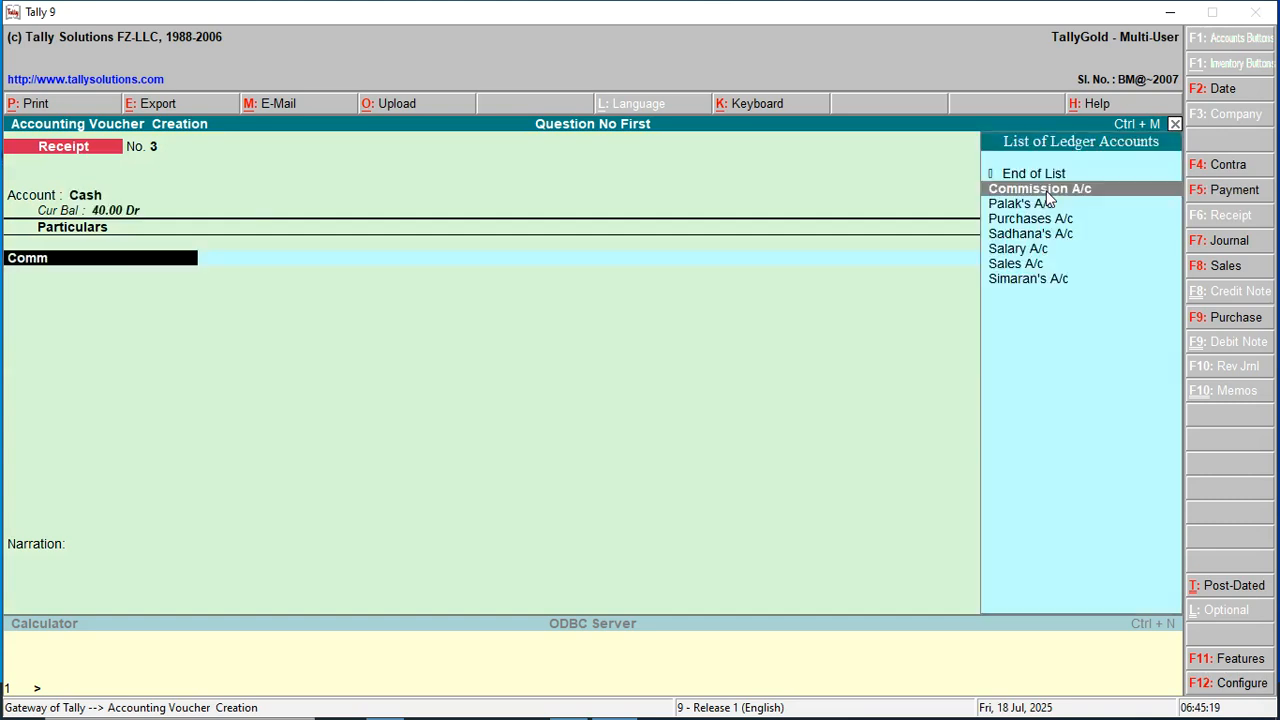
{"action": "key", "text": "Return"}
{"action": "type", "text": "60"}
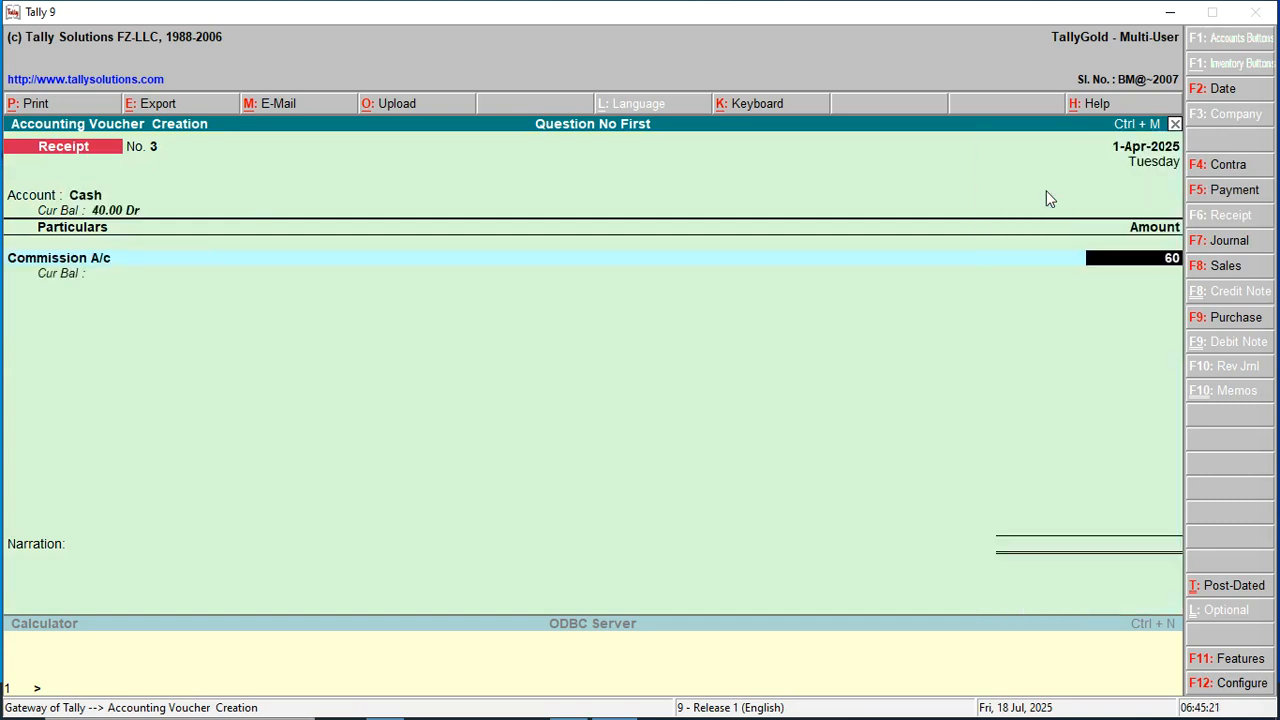
{"action": "key", "text": "Return"}
{"action": "key", "text": "Return"}
{"action": "key", "text": "Return"}
{"action": "key", "text": "Return"}
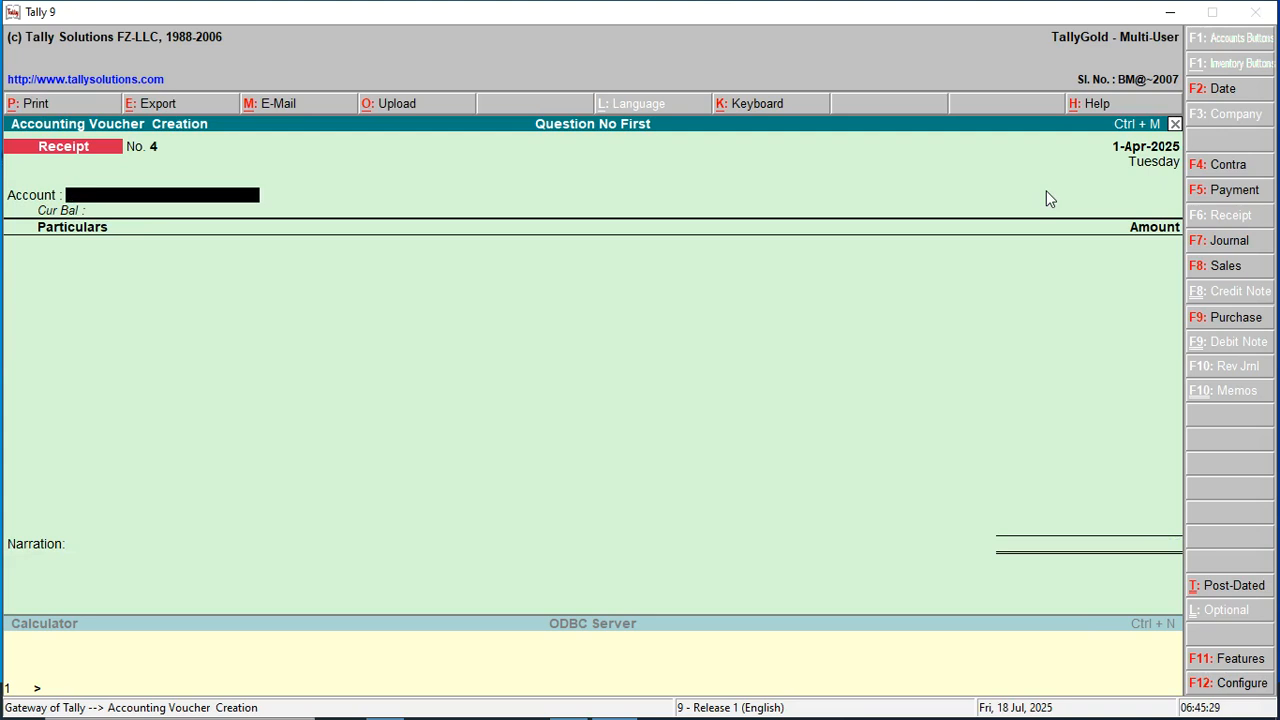
{"action": "key", "text": "Escape"}
{"action": "key", "text": "Escape"}
{"action": "key", "text": "Escape"}
{"action": "key", "text": "Escape"}
{"action": "key", "text": "Escape"}
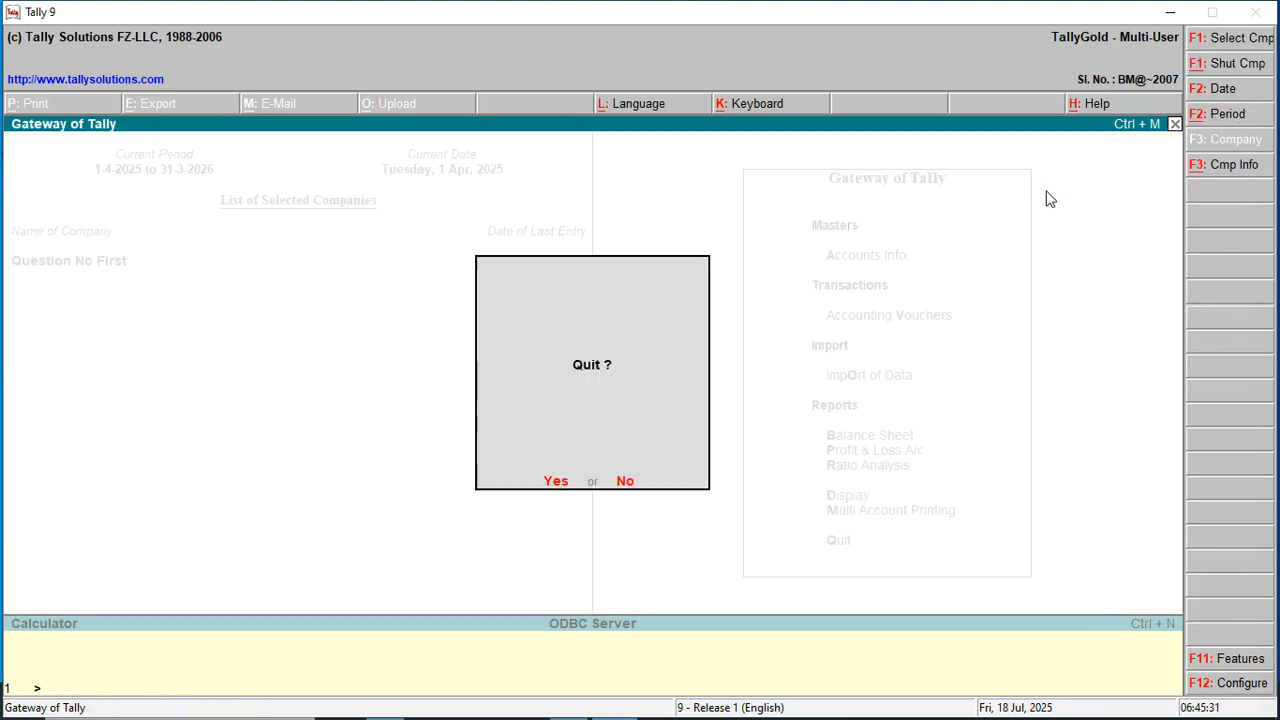
Decline quitting, view the Trial Balance under Display (760.00 each side), then return to the Gateway.
{"action": "key", "text": "Escape"}
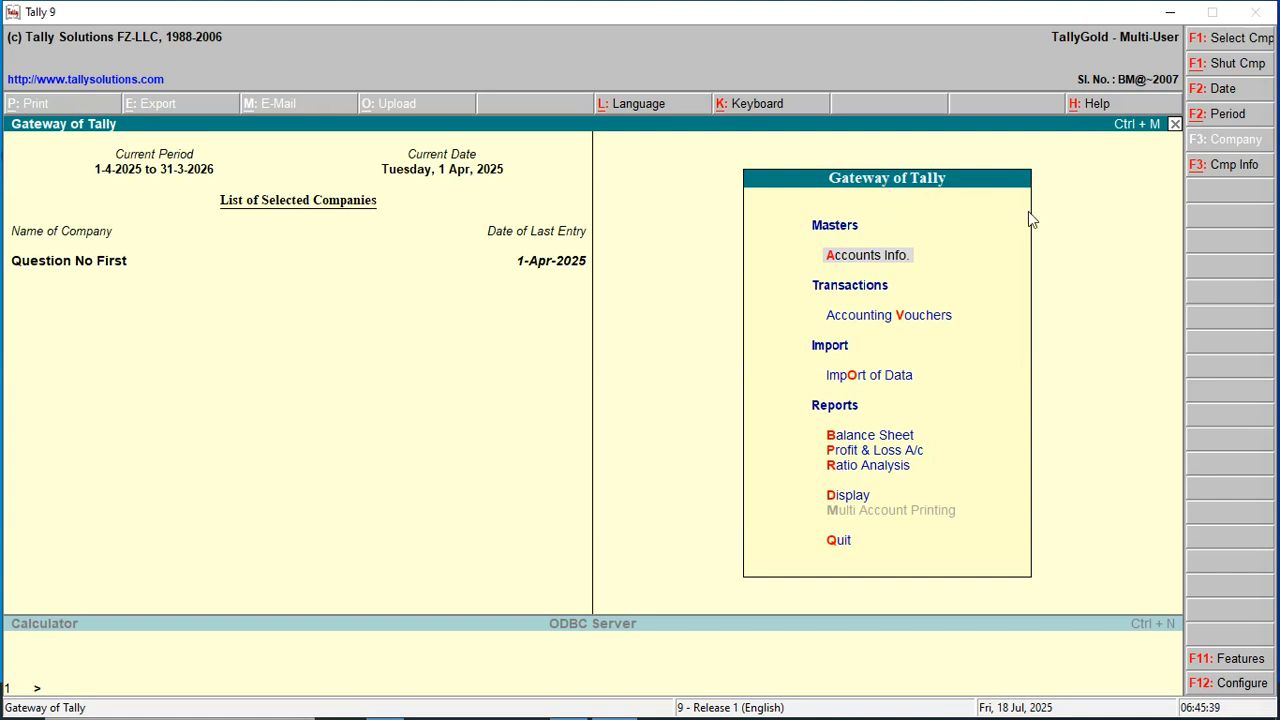
{"action": "key", "text": "Down"}
{"action": "key", "text": "Down"}
{"action": "key", "text": "Down"}
{"action": "key", "text": "Down"}
{"action": "key", "text": "Down"}
{"action": "key", "text": "Down"}
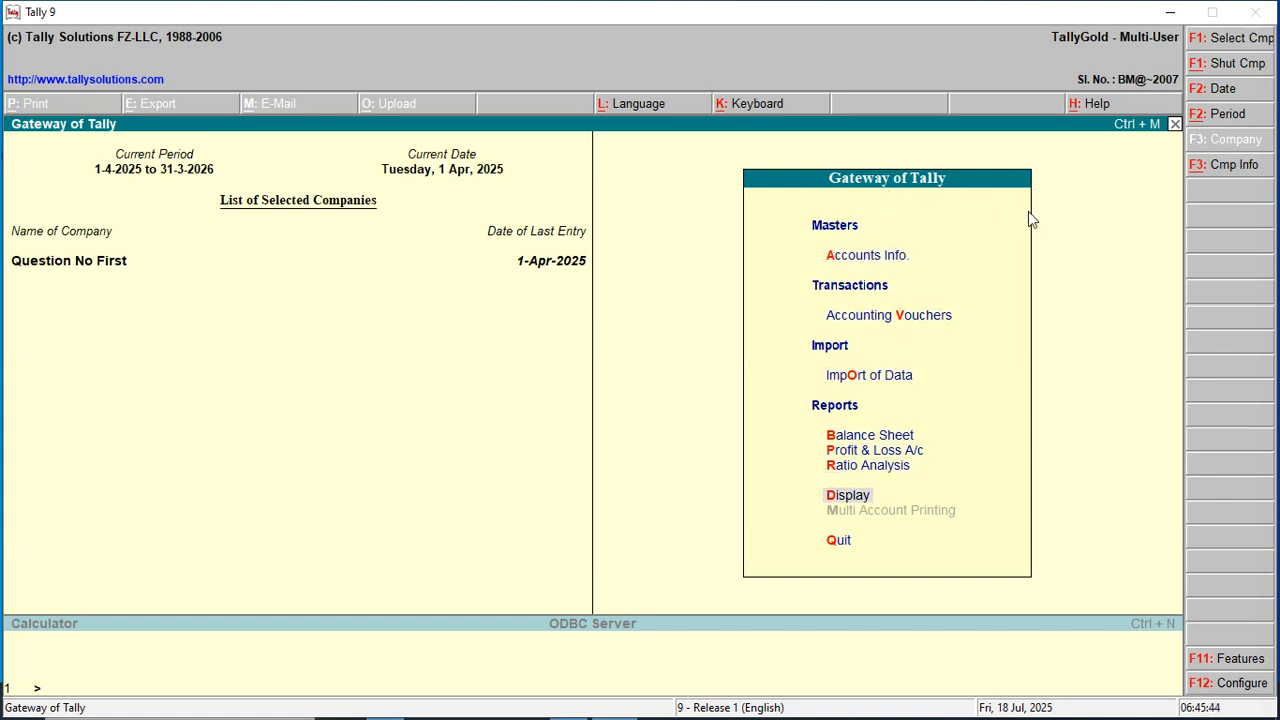
{"action": "key", "text": "Return"}
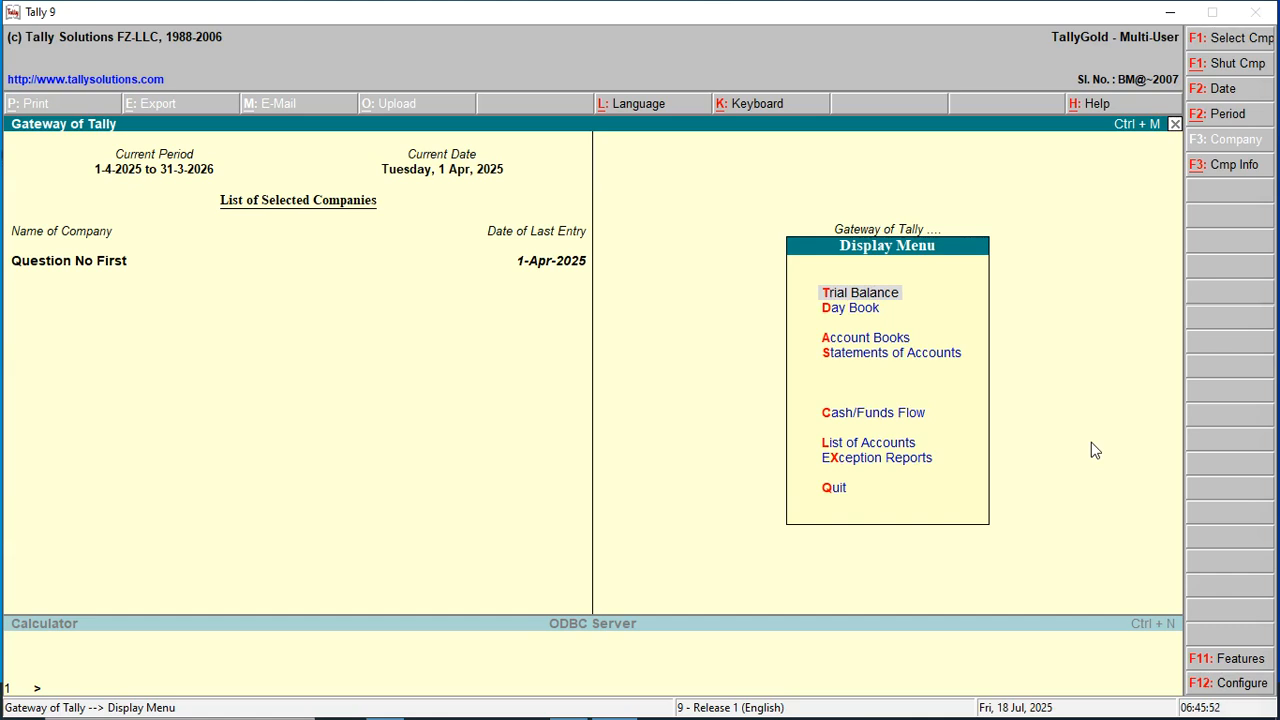
{"action": "key", "text": "Return"}
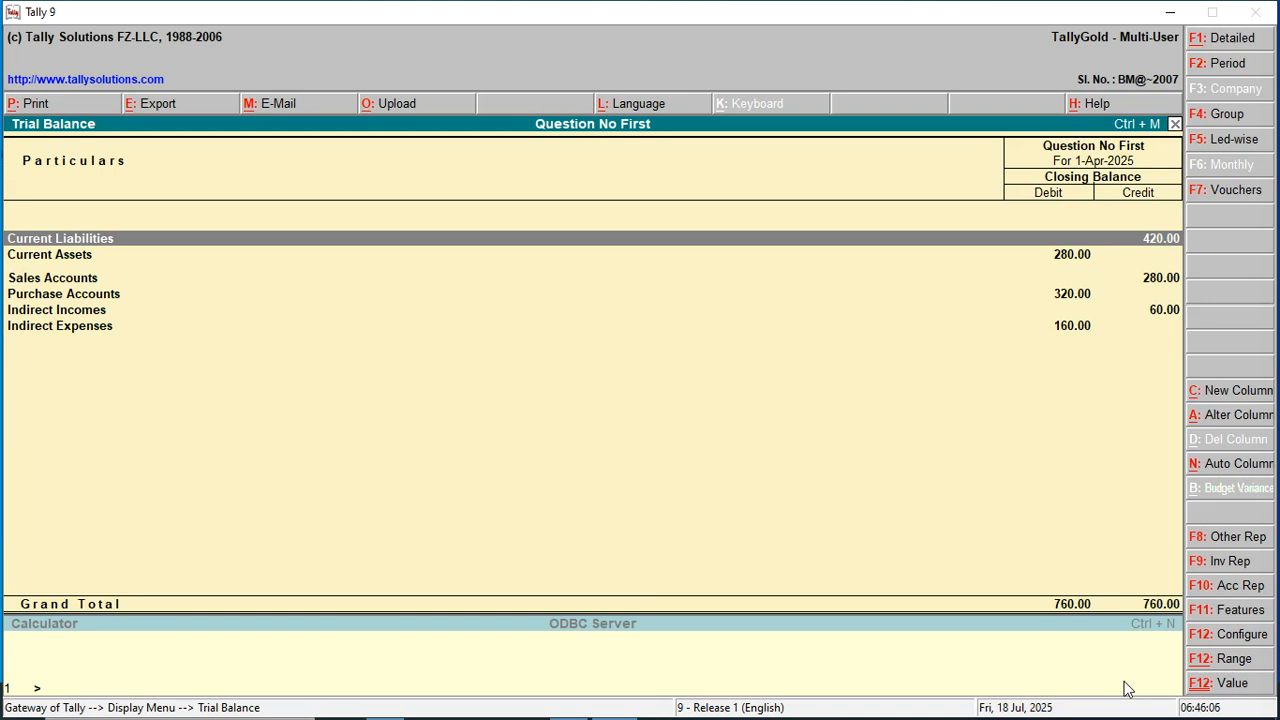
{"action": "key", "text": "Escape"}
{"action": "key", "text": "Escape"}
{"action": "key", "text": "Escape"}
{"action": "key", "text": "Escape"}
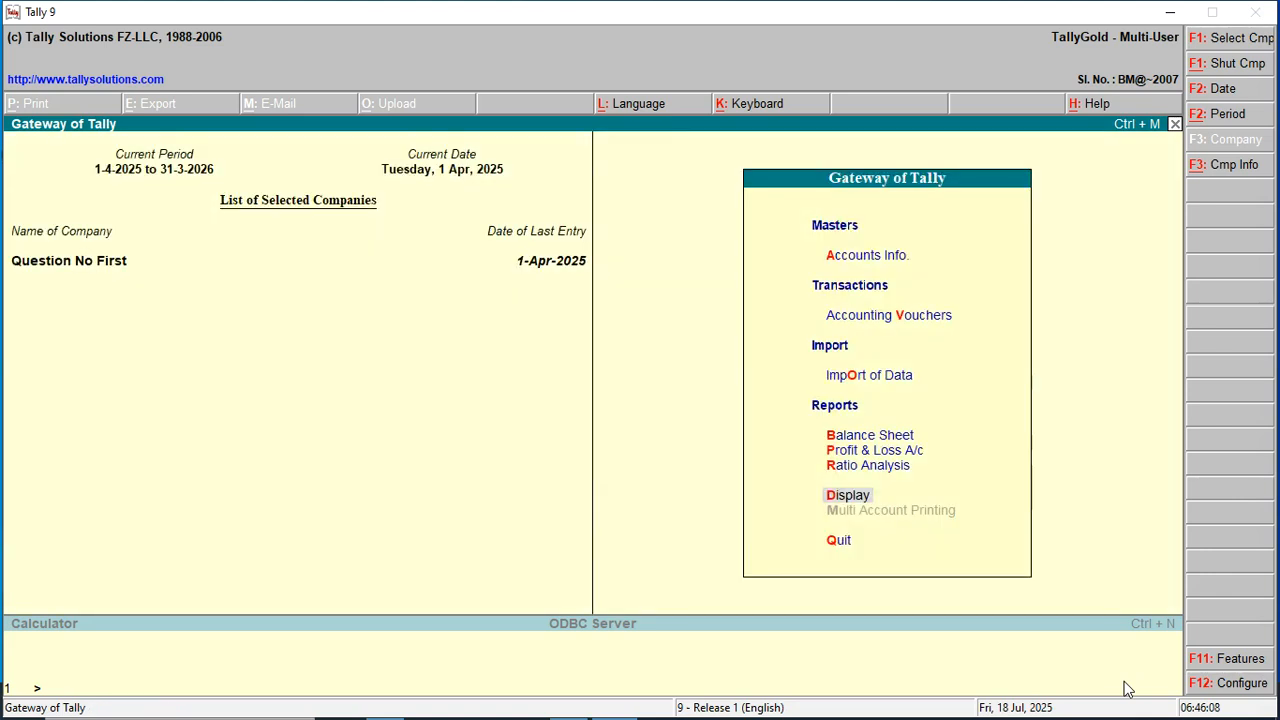
{"action": "key", "text": "Up"}
{"action": "key", "text": "Up"}
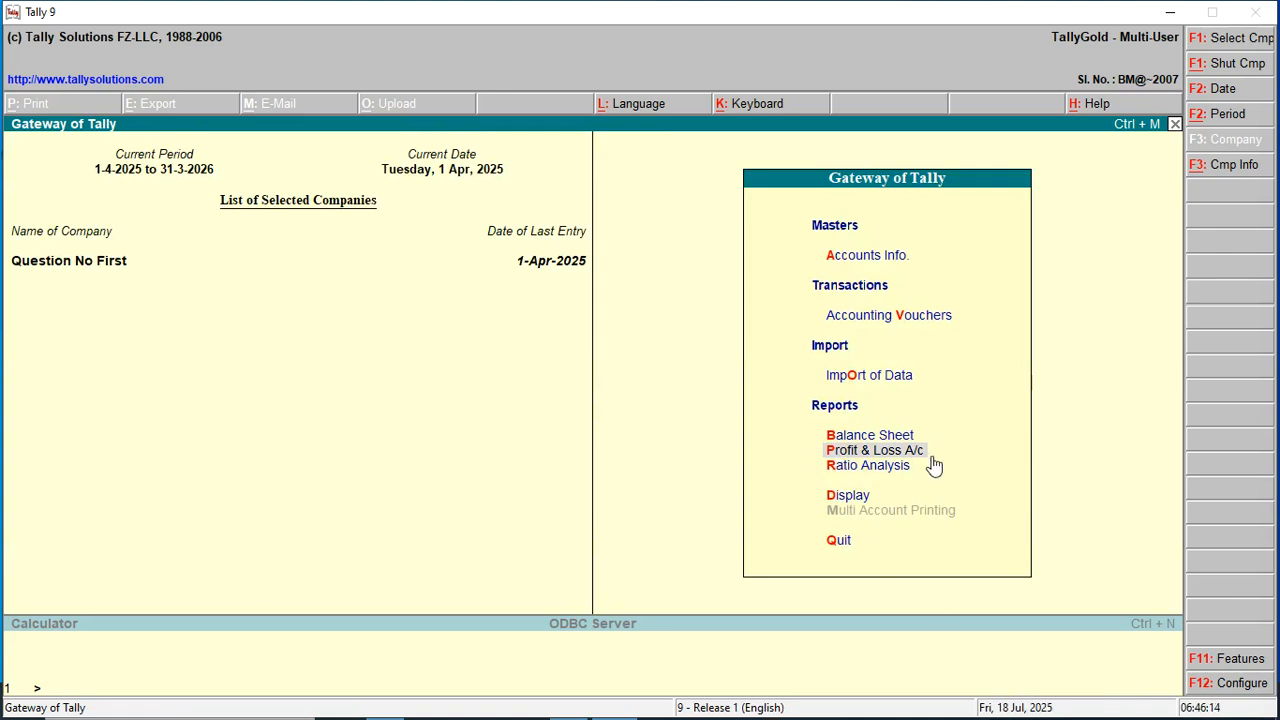
{"action": "key", "text": "Return"}
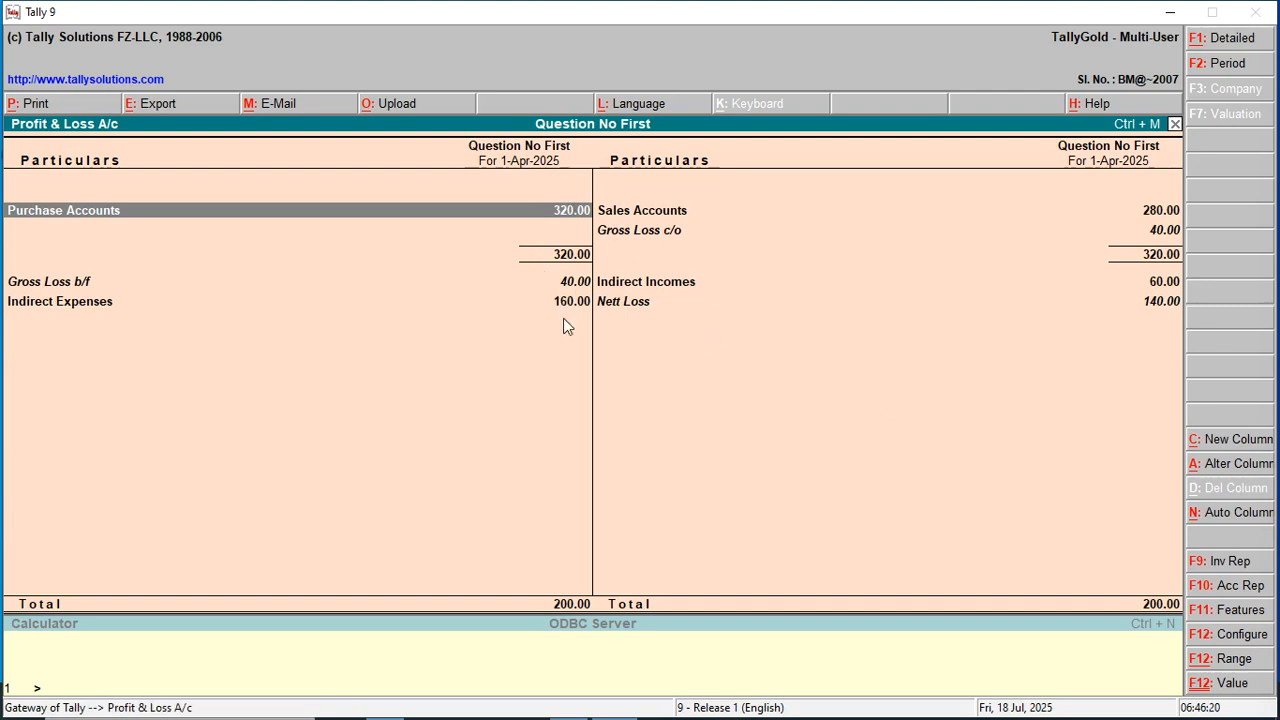
{"action": "key", "text": "Right"}
{"action": "key", "text": "Down"}
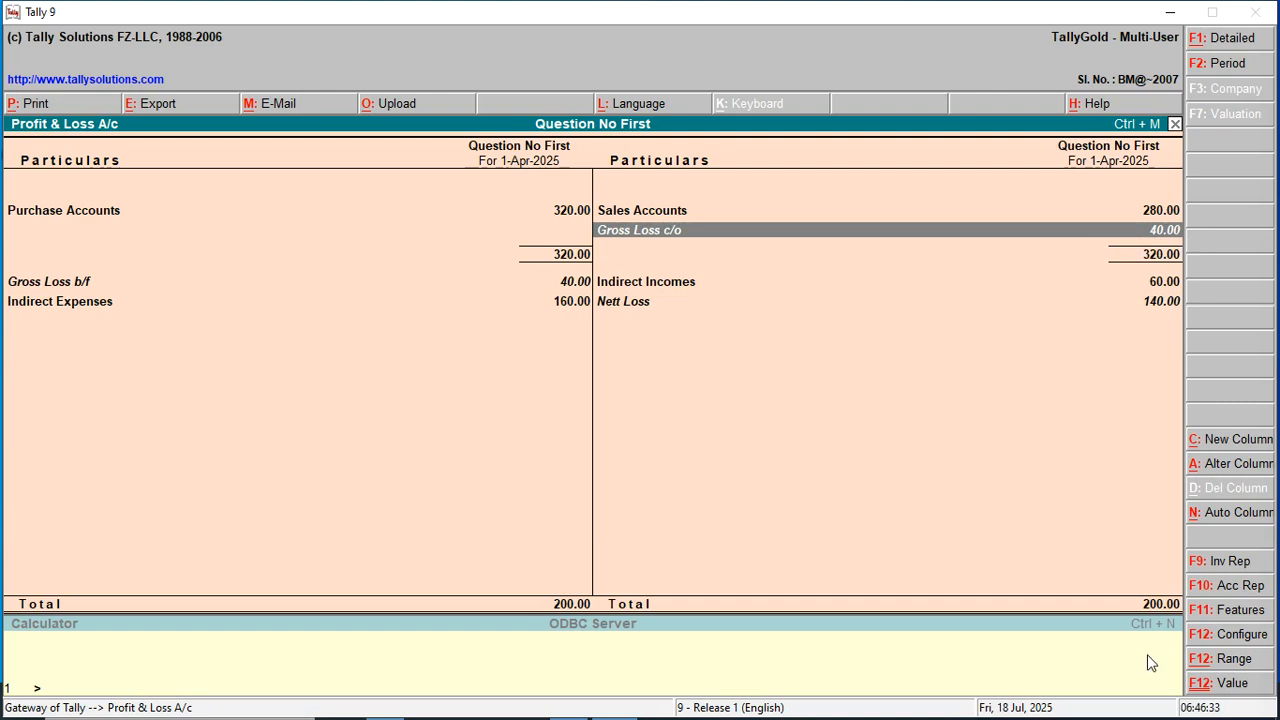
{"action": "key", "text": "Down"}
{"action": "key", "text": "Down"}
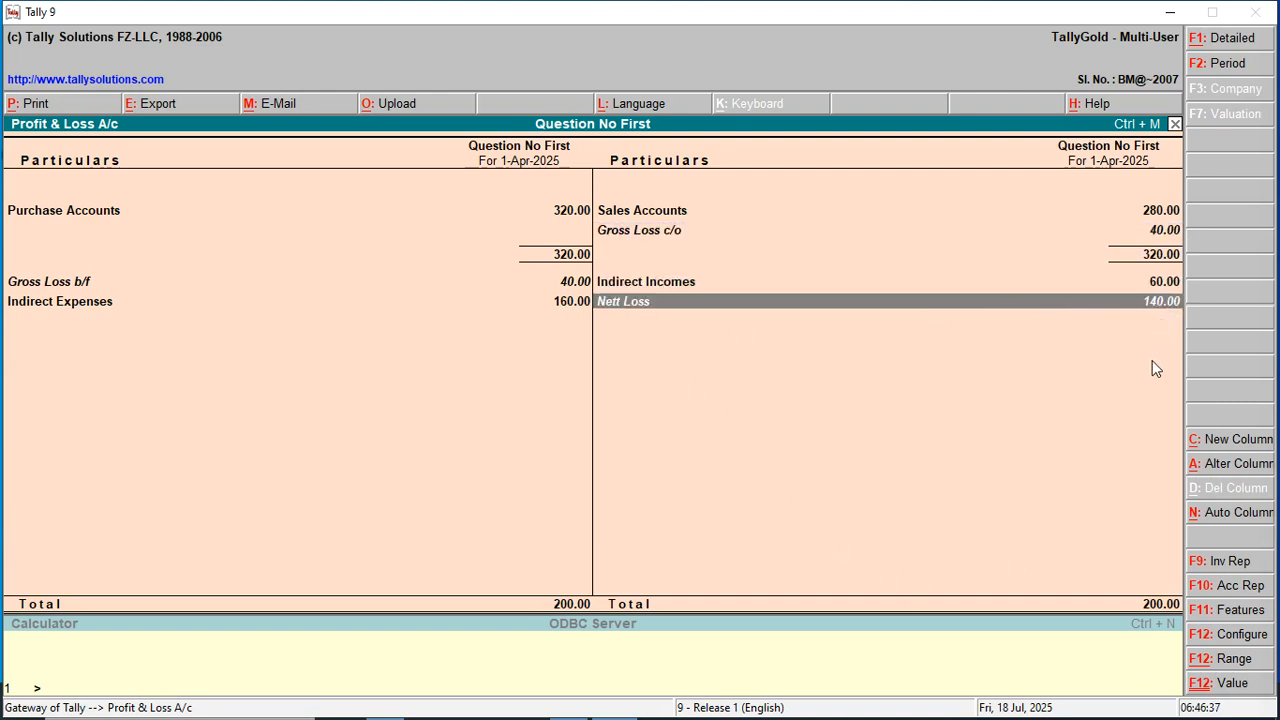
{"action": "key", "text": "Escape"}
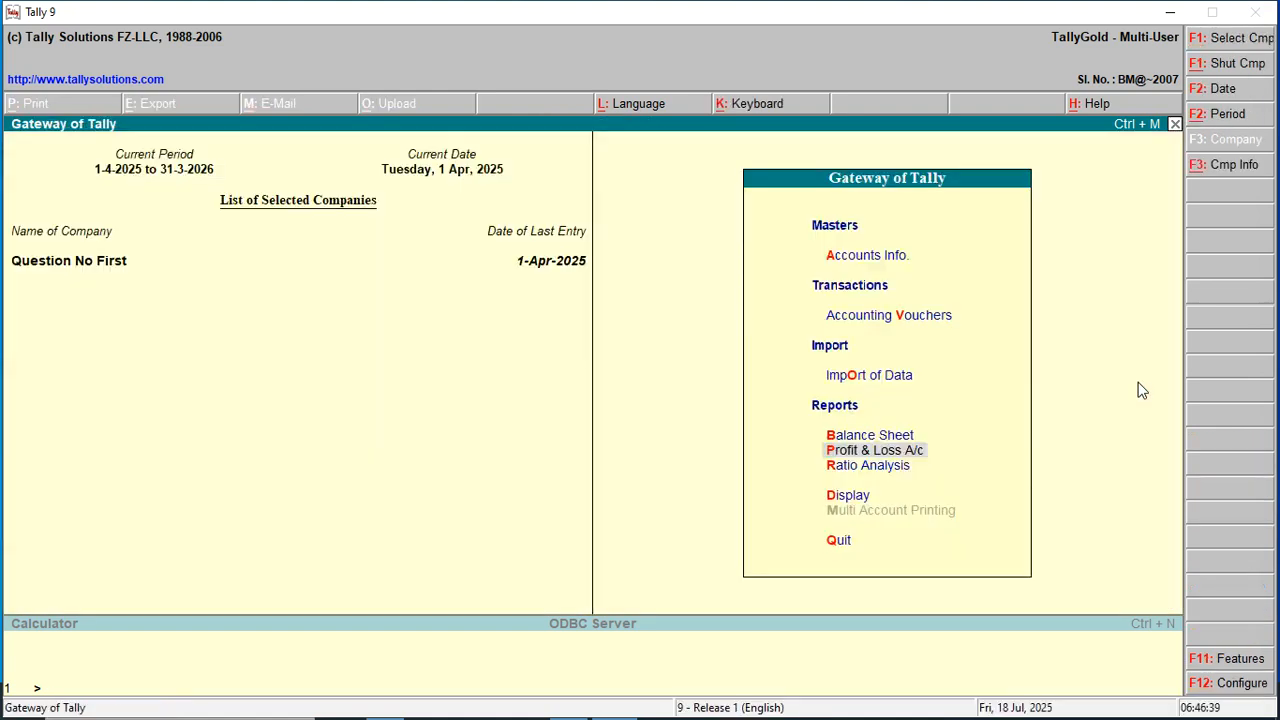
{"action": "key", "text": "Up"}
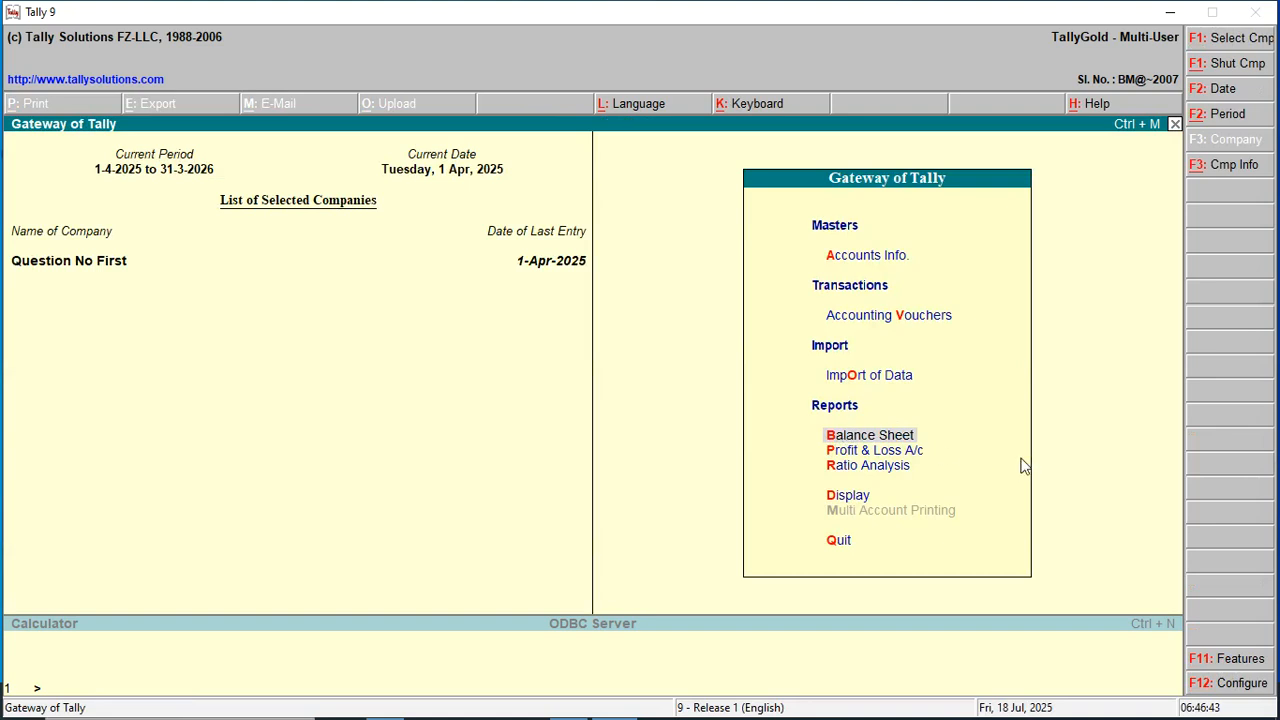
{"action": "key", "text": "Return"}
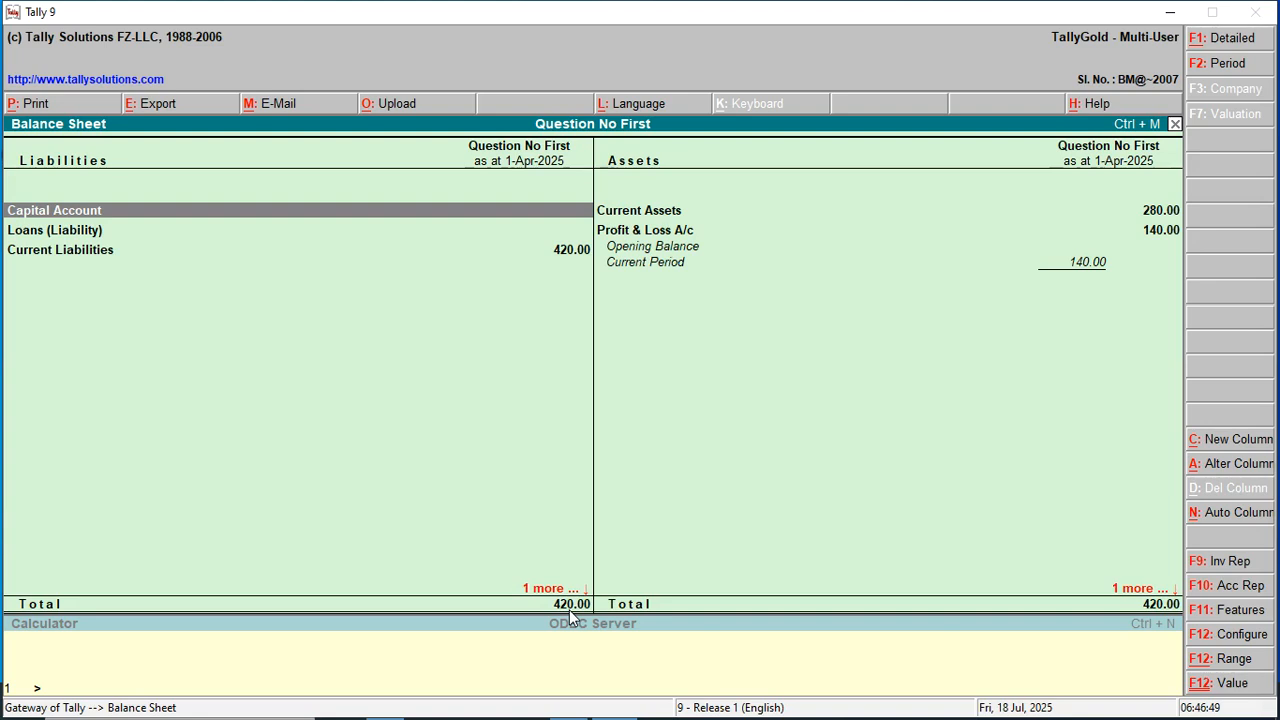
{"action": "key", "text": "Escape"}
{"action": "key", "text": "Escape"}
{"action": "key", "text": "n"}
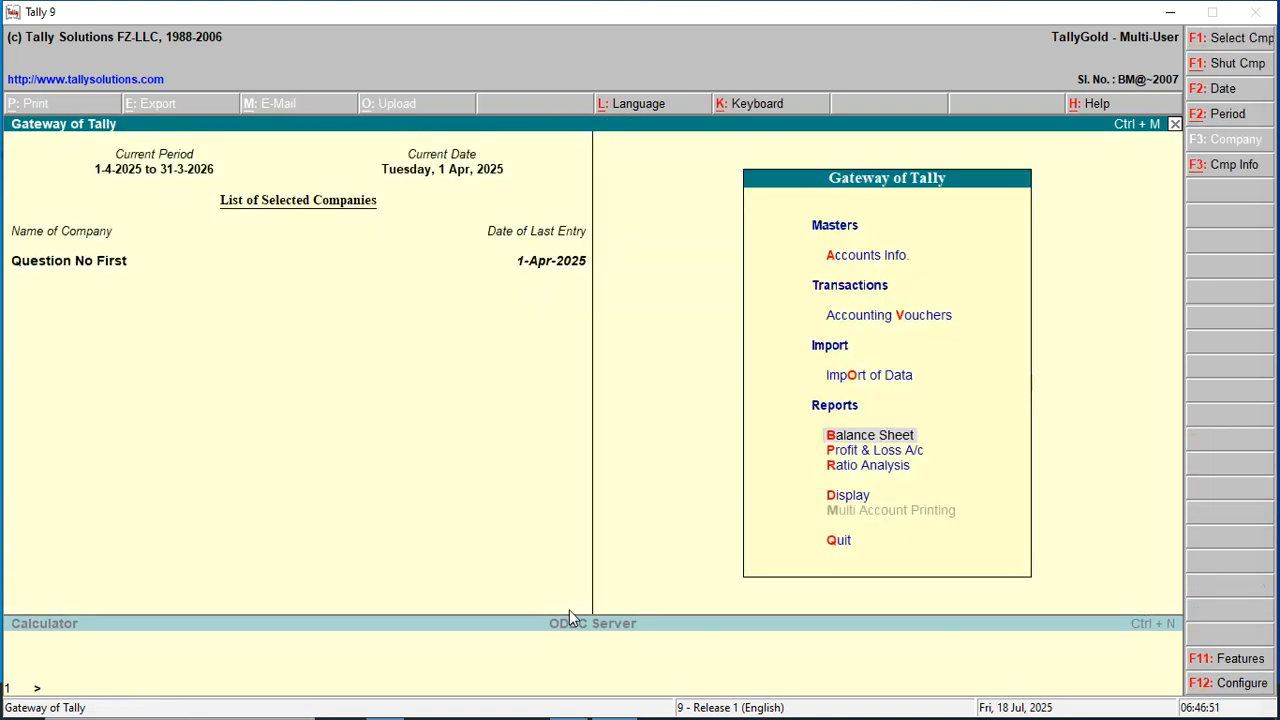